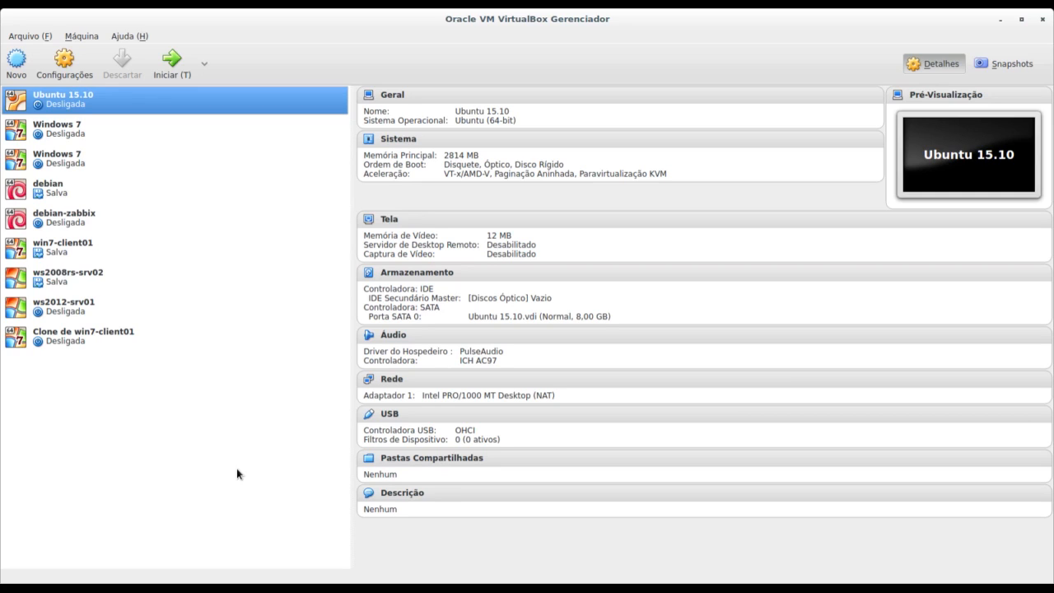
Start a new virtual machine named Debian 8 (Jessie) with 1024 MB of memory.
left_click(16, 64)
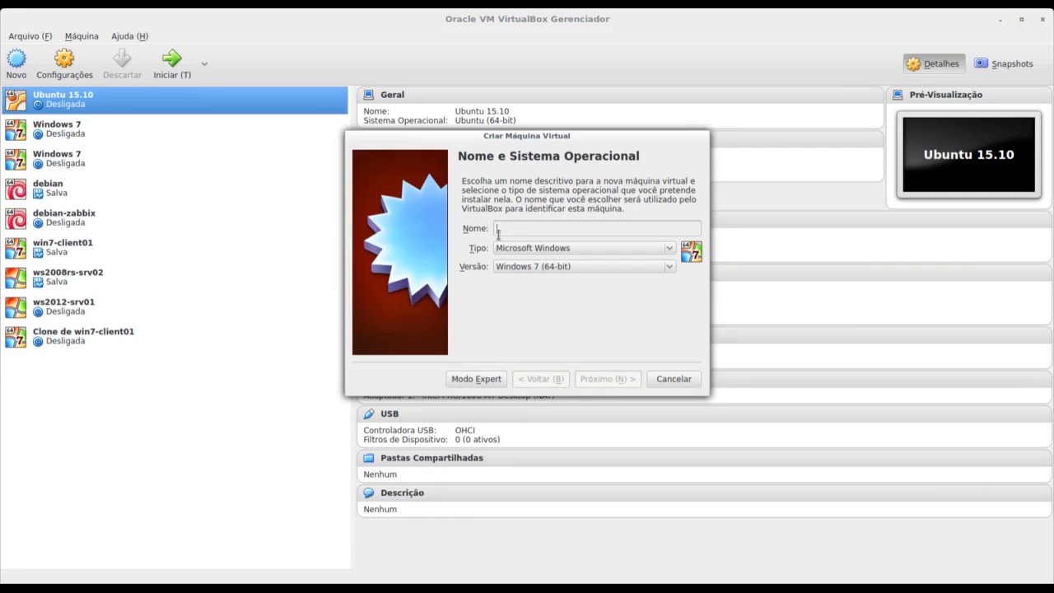
type("Debian")
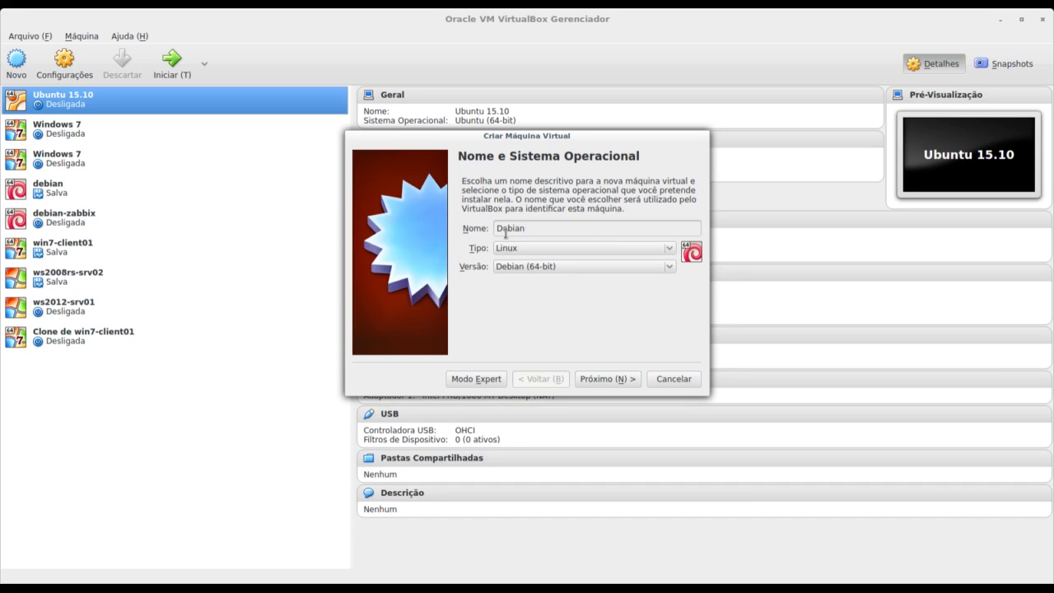
type("8 (Jessie)")
left_click(607, 379)
left_click_drag(486, 229, 489, 230)
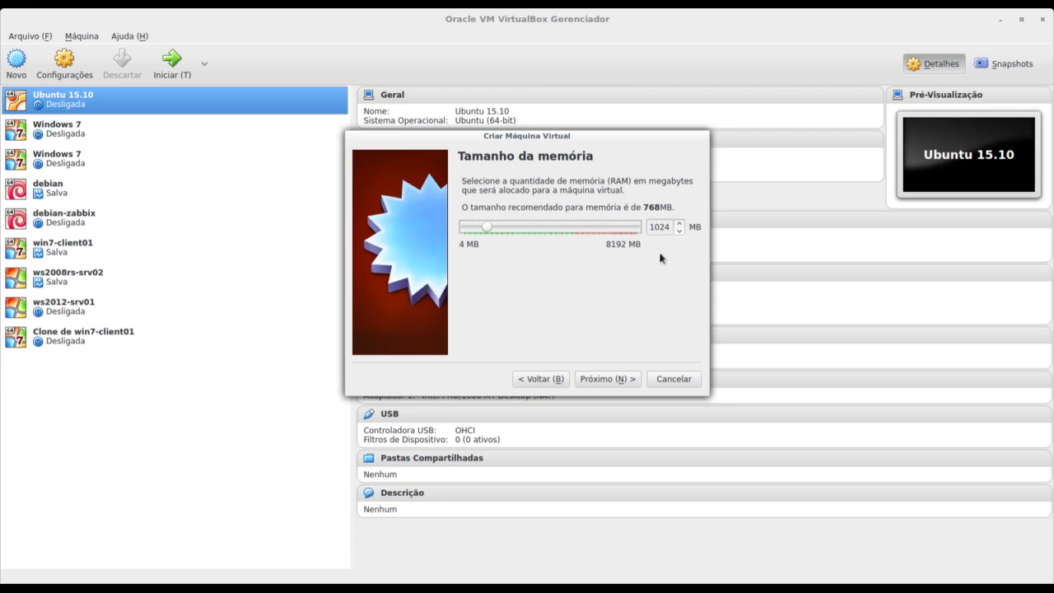
Create a dynamically allocated 8,00 GB VDI virtual hard disk for the machine.
left_click(621, 379)
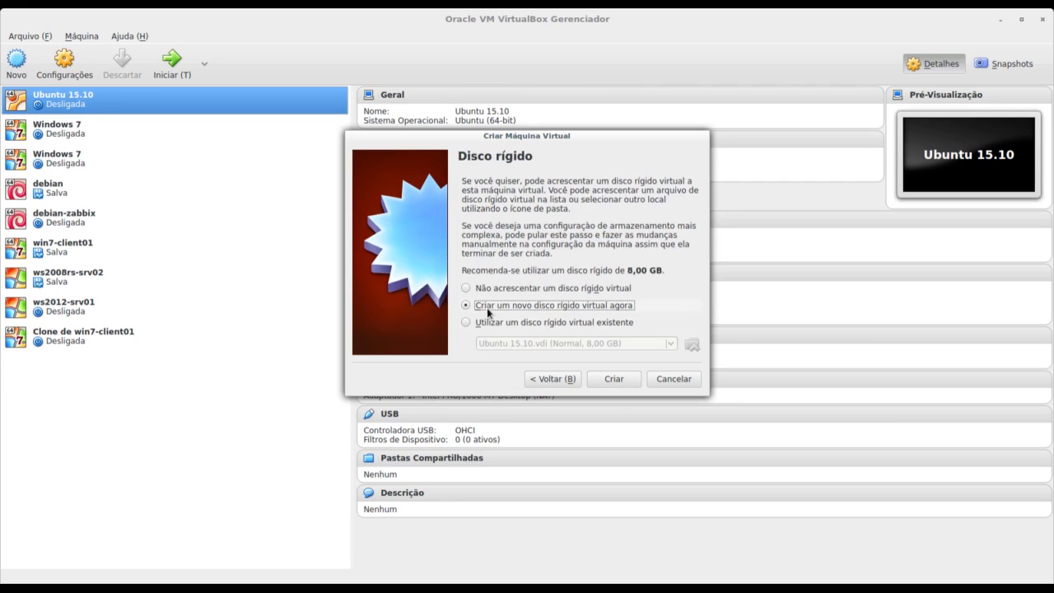
left_click(615, 377)
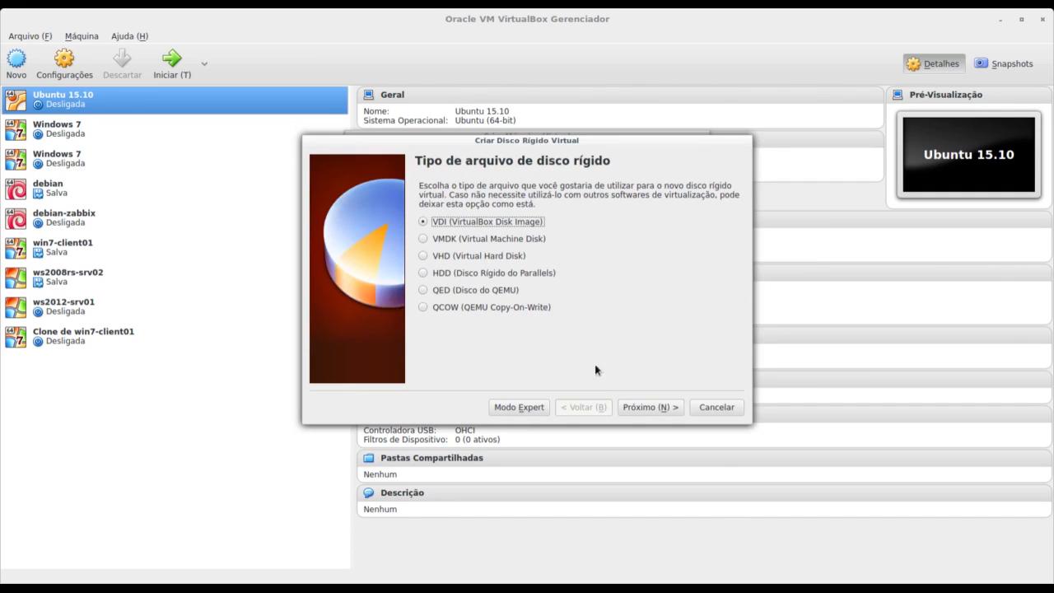
left_click(645, 408)
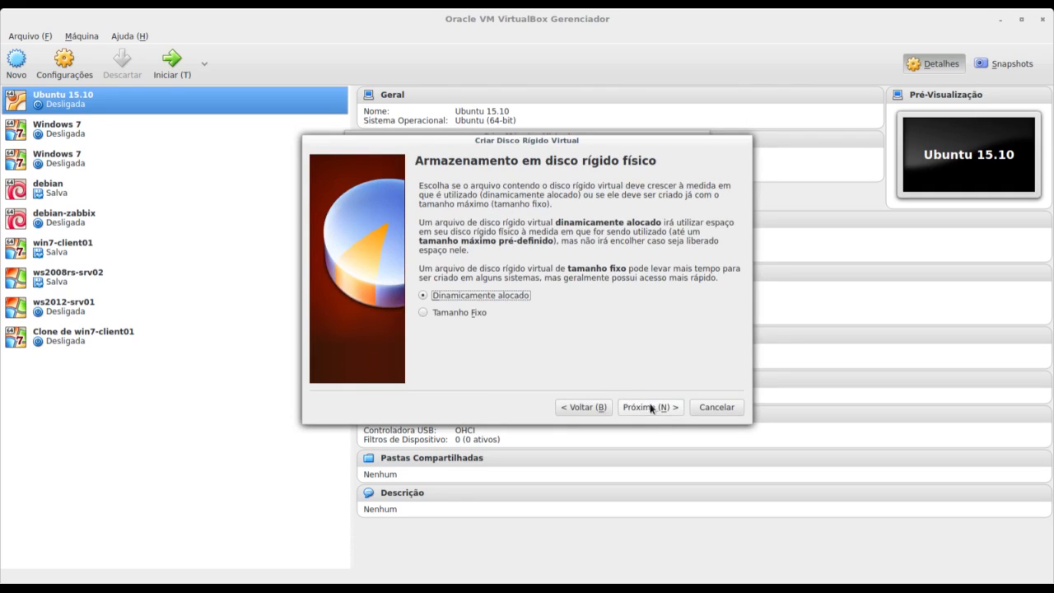
left_click(659, 407)
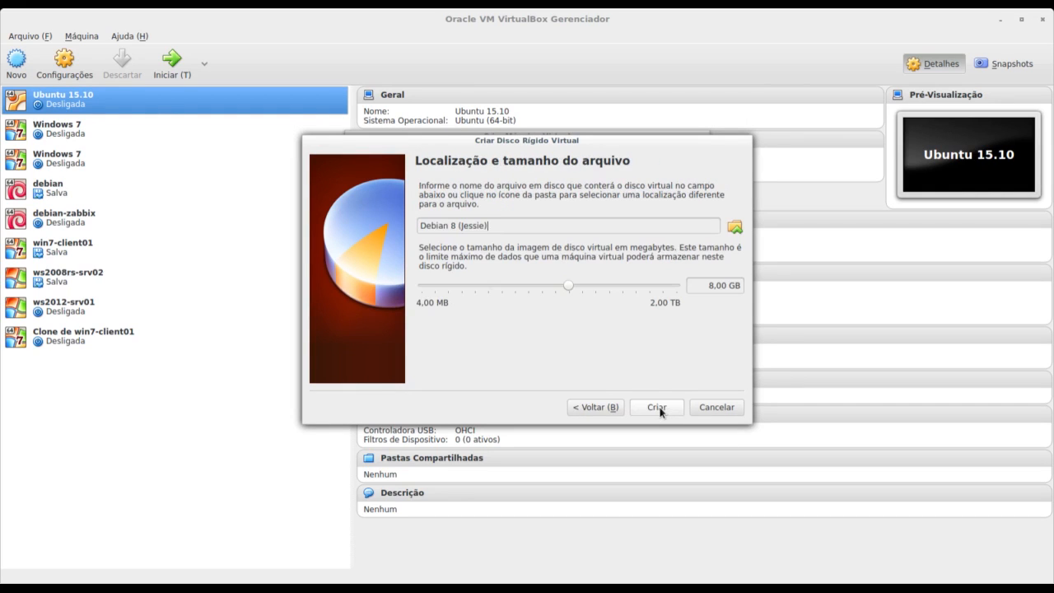
left_click_drag(708, 285, 746, 290)
left_click(649, 408)
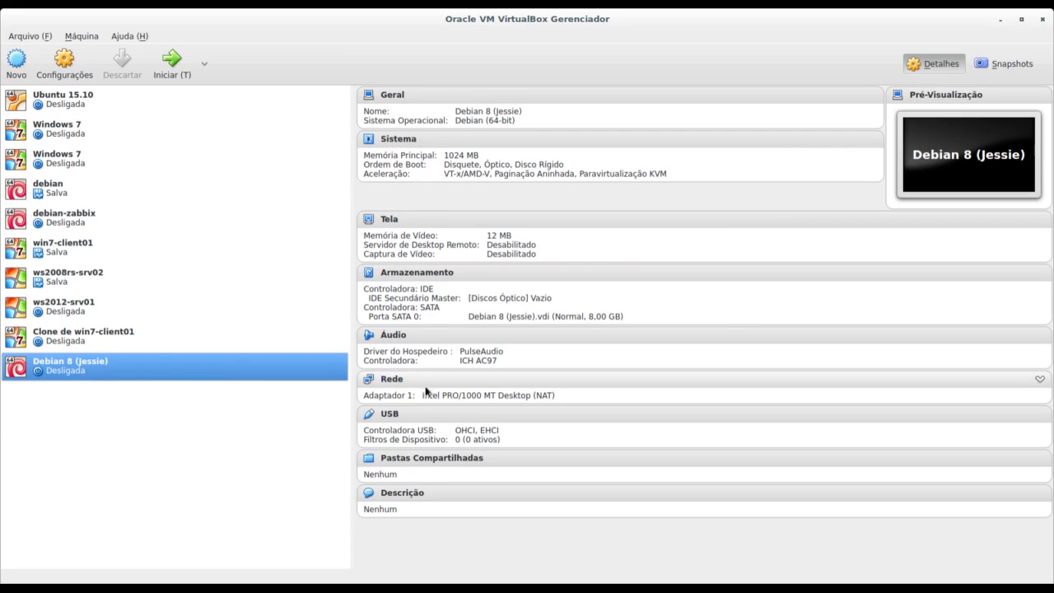
Load debian-8.4.0-amd64-CD-1.iso into the empty optical drive, review network settings, and save.
left_click(404, 274)
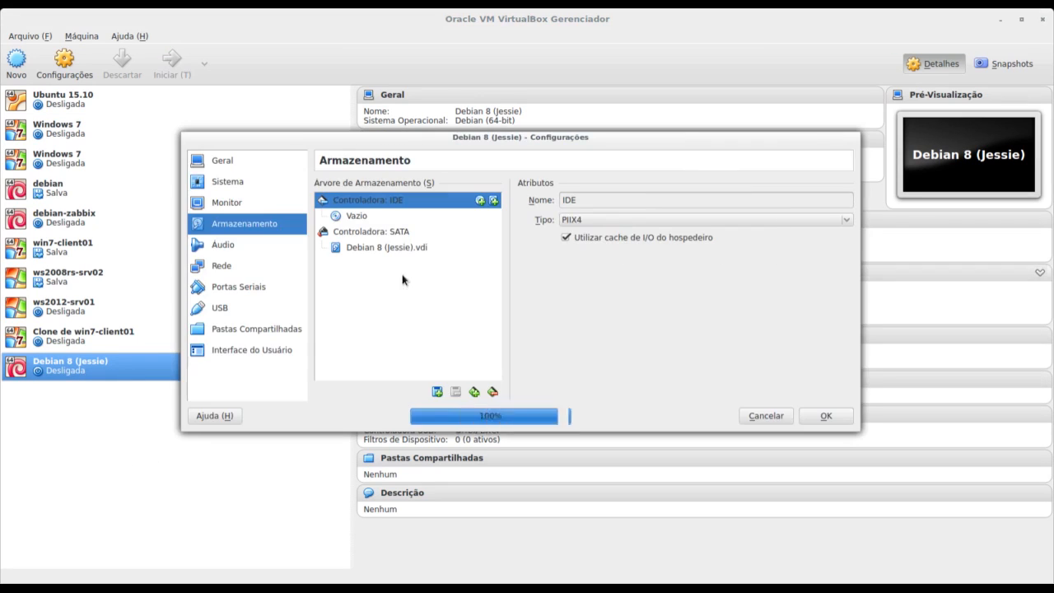
left_click(359, 217)
left_click(840, 201)
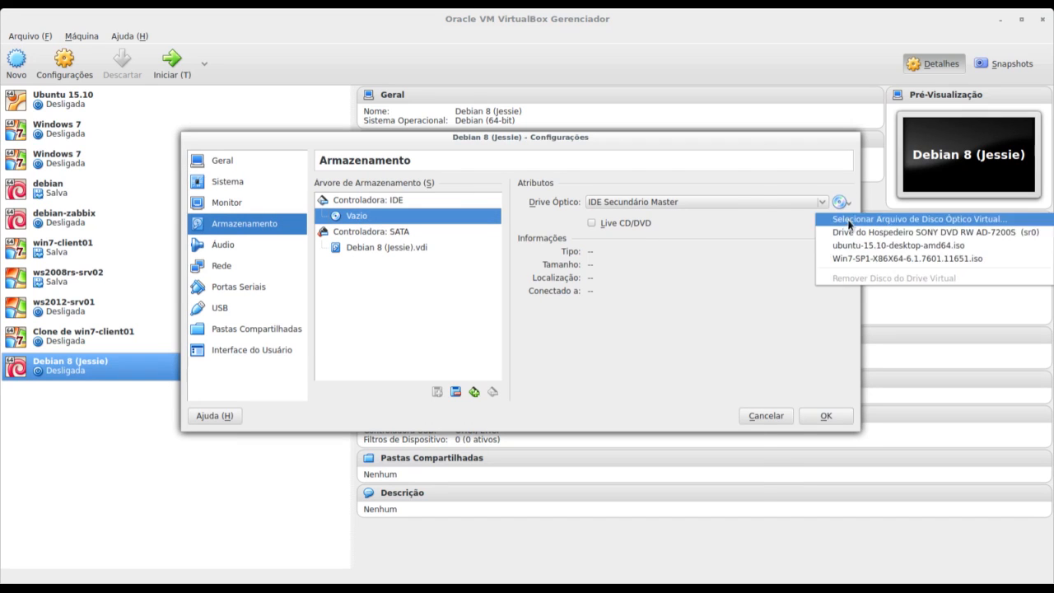
left_click(848, 220)
left_click(465, 227)
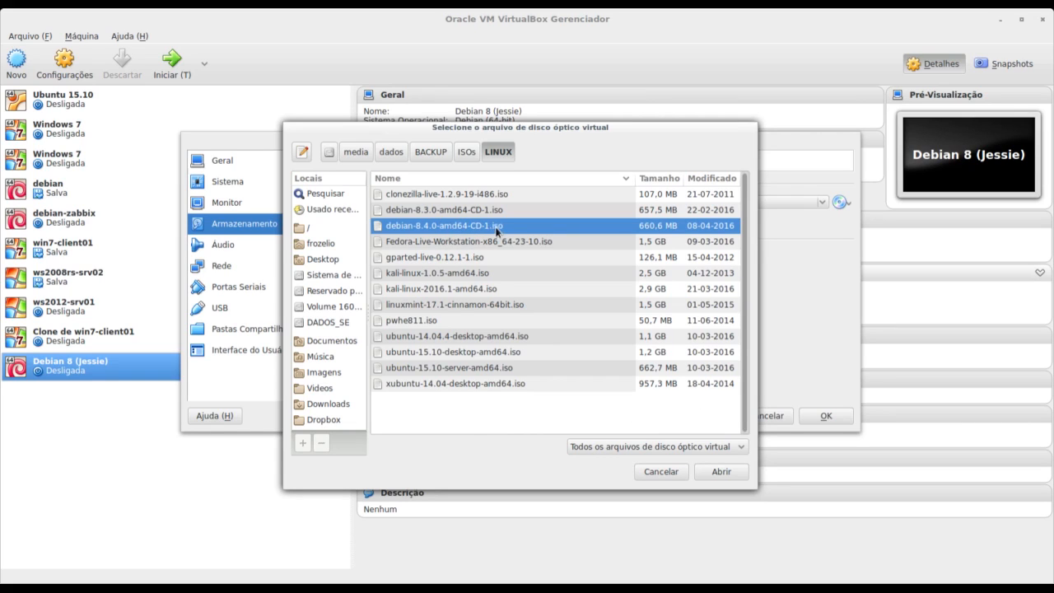
left_click(723, 470)
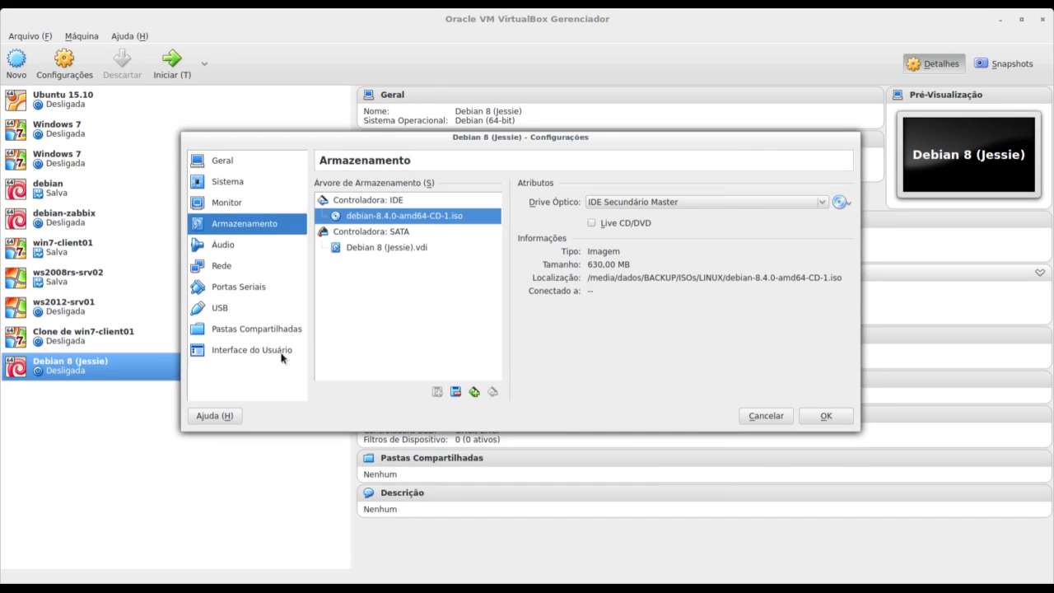
left_click(221, 264)
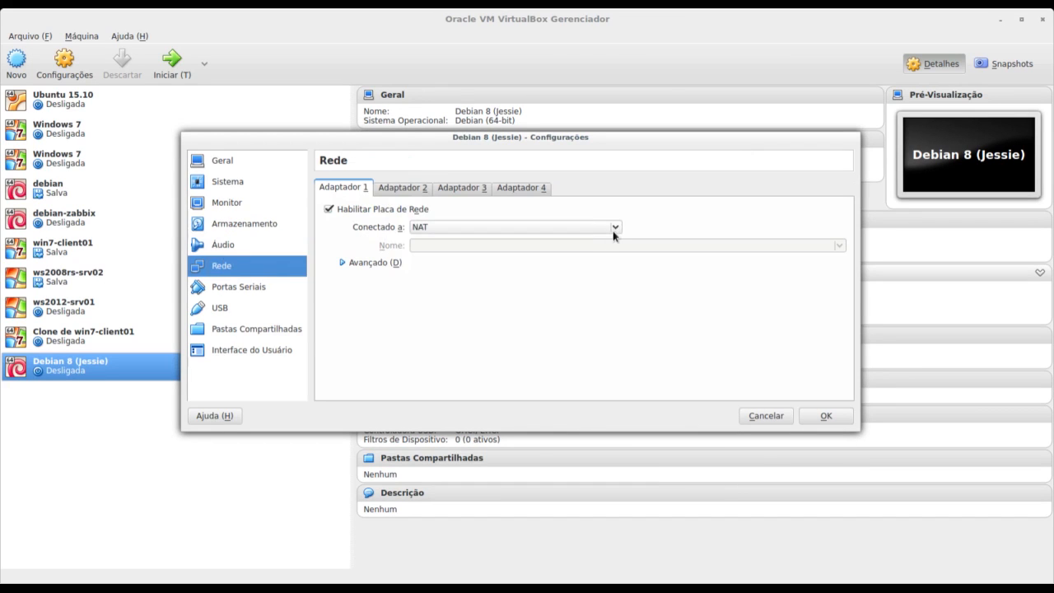
left_click(835, 416)
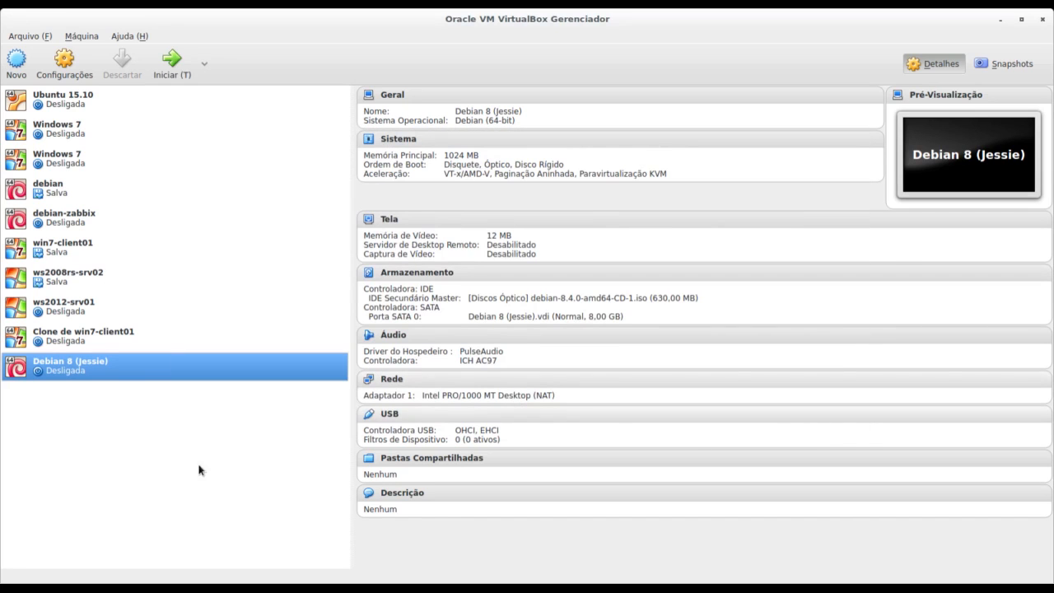
Start the Debian 8 (Jessie) machine and enter the boot menu's Advanced options.
double_click(92, 362)
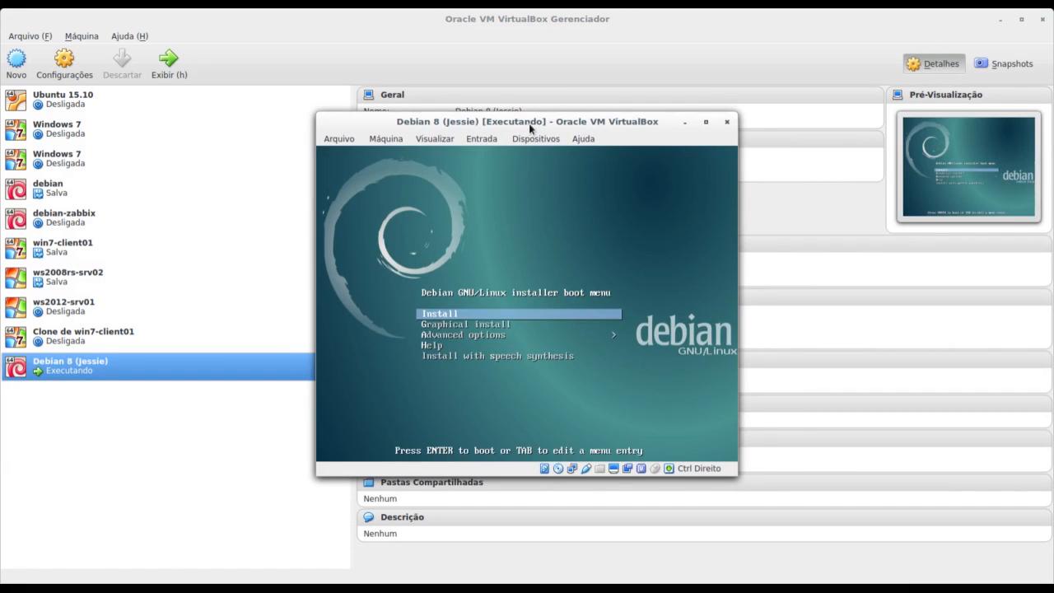
left_click_drag(527, 122, 486, 116)
key("Down")
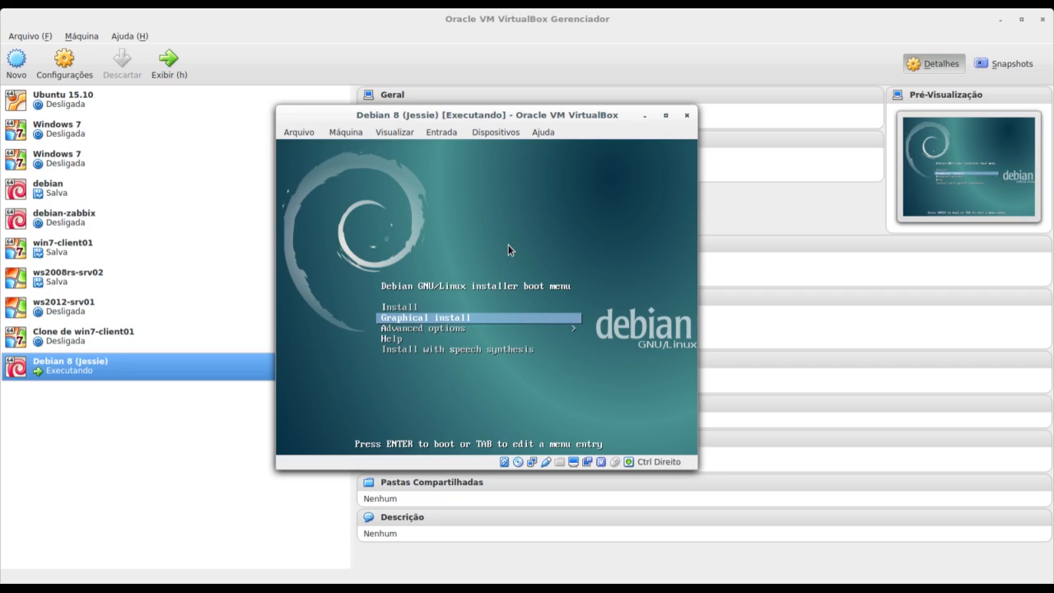
key("Up")
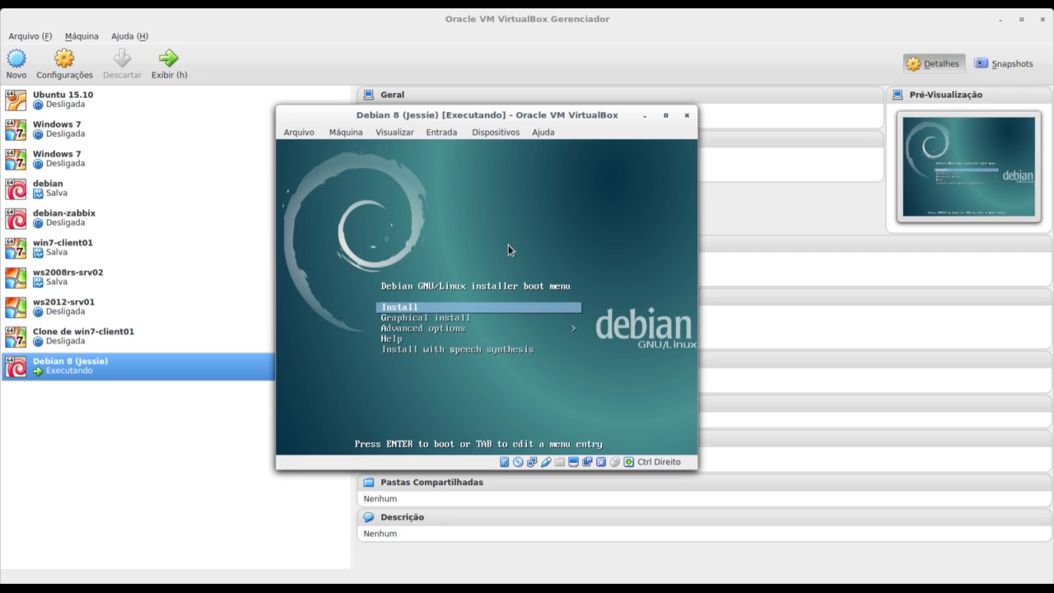
key("Down")
key("Down")
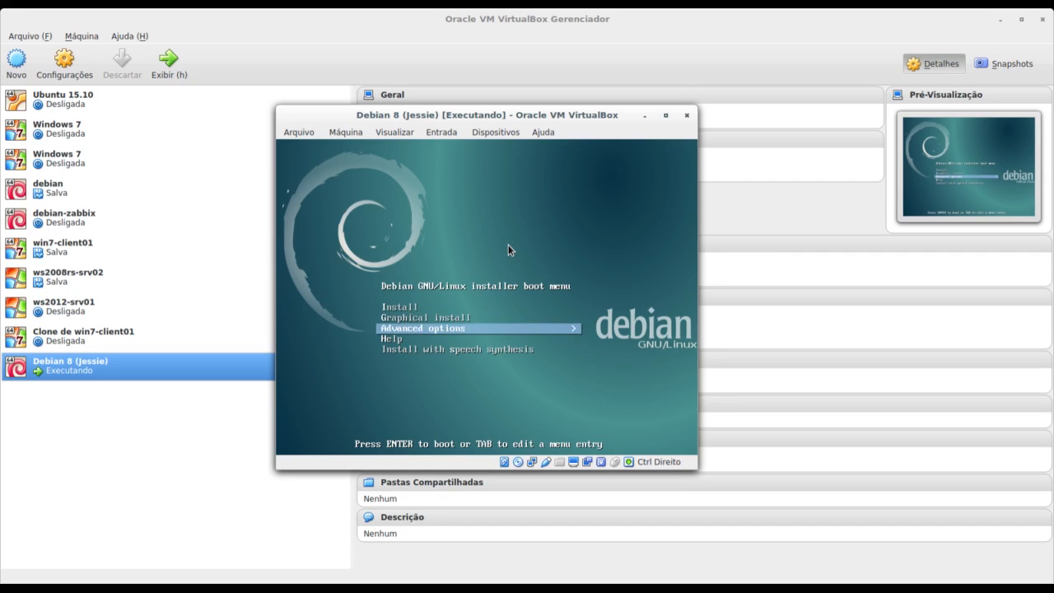
key("Return")
Select Expert install under Advanced options and boot the installer with it.
key("Down")
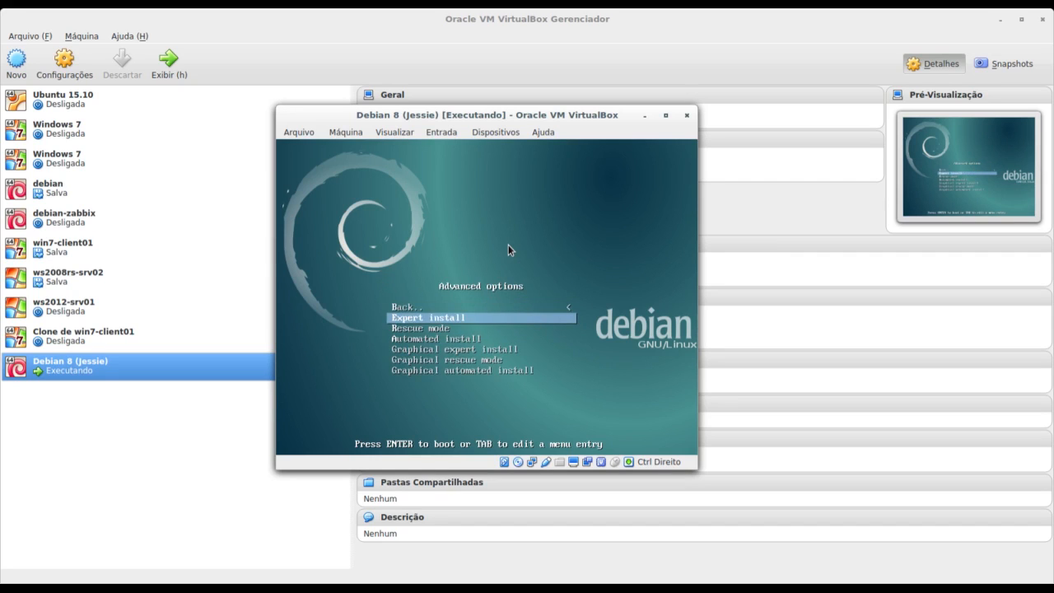
key("Down")
key("Down")
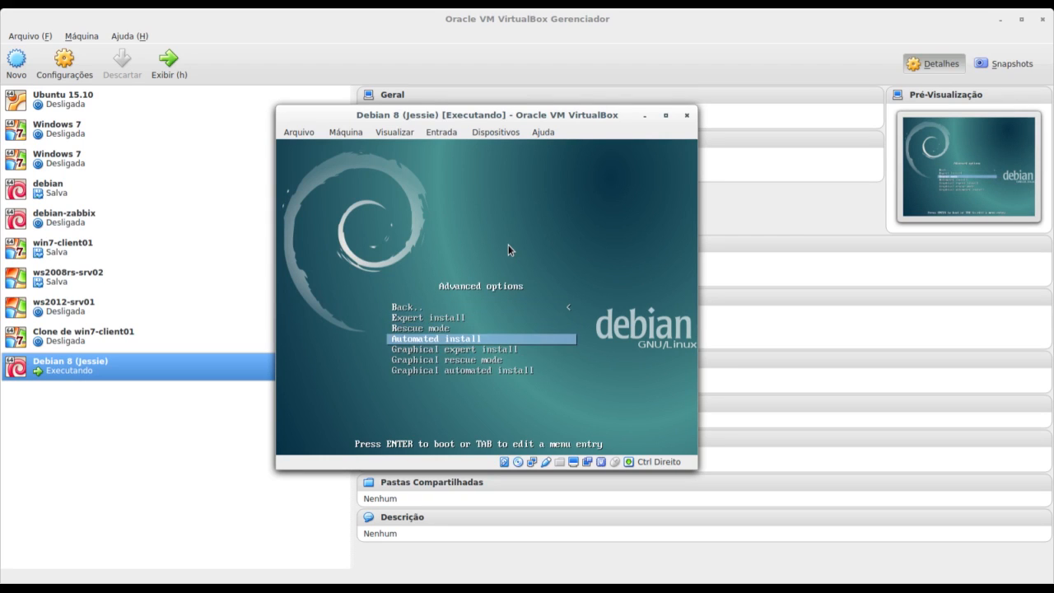
key("Up")
key("Up")
key("Up")
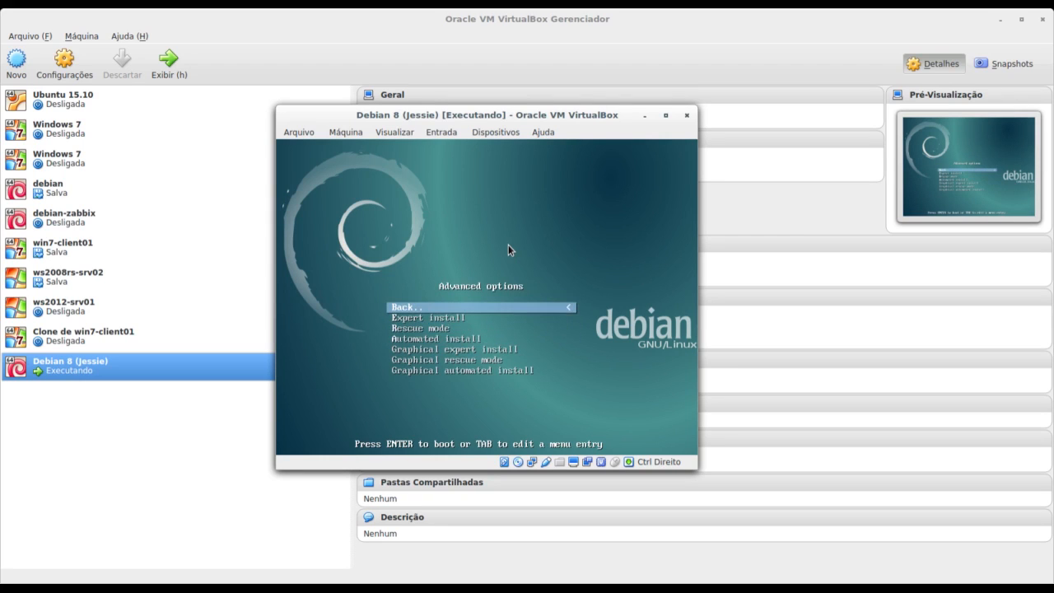
key("Down")
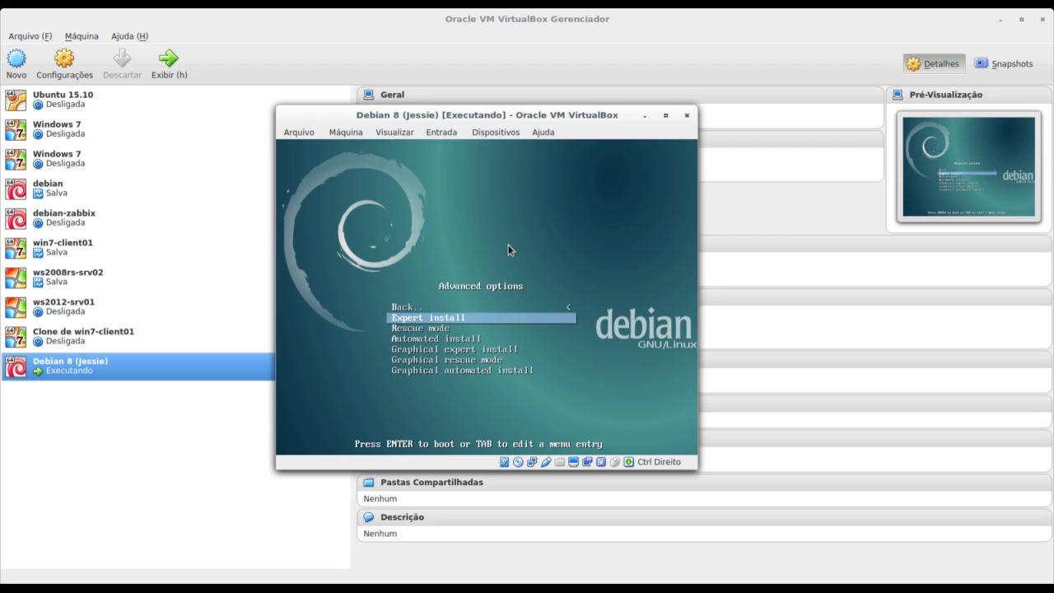
key("Up")
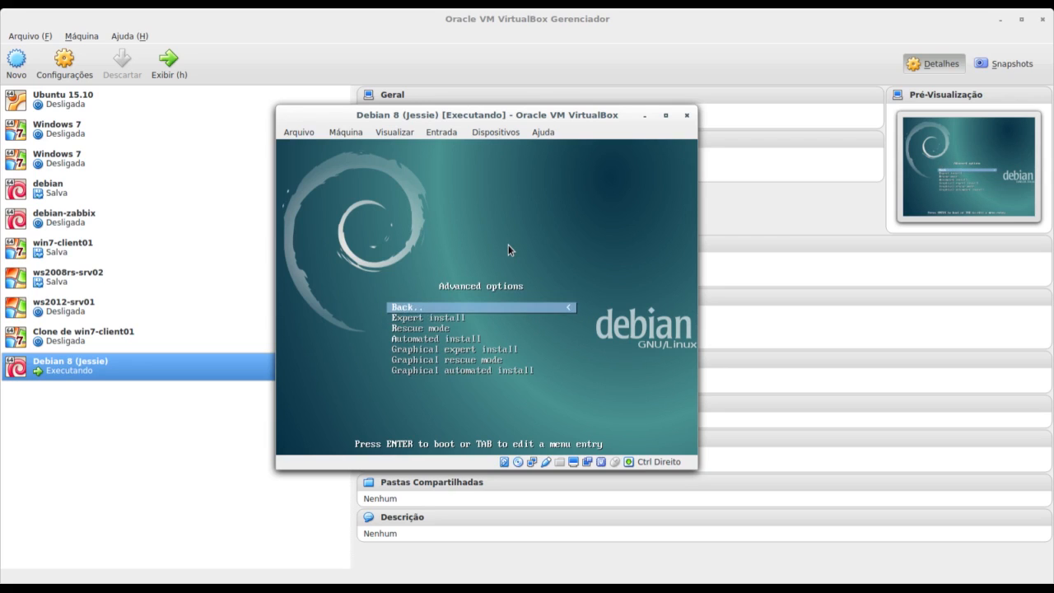
key("Return")
key("Up")
key("Down")
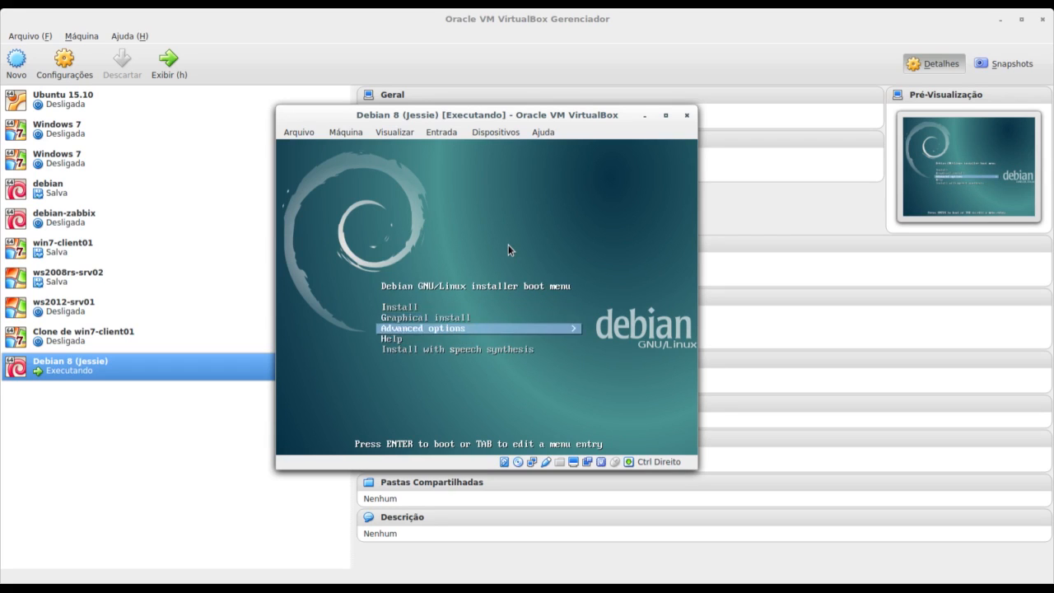
key("Return")
key("Down")
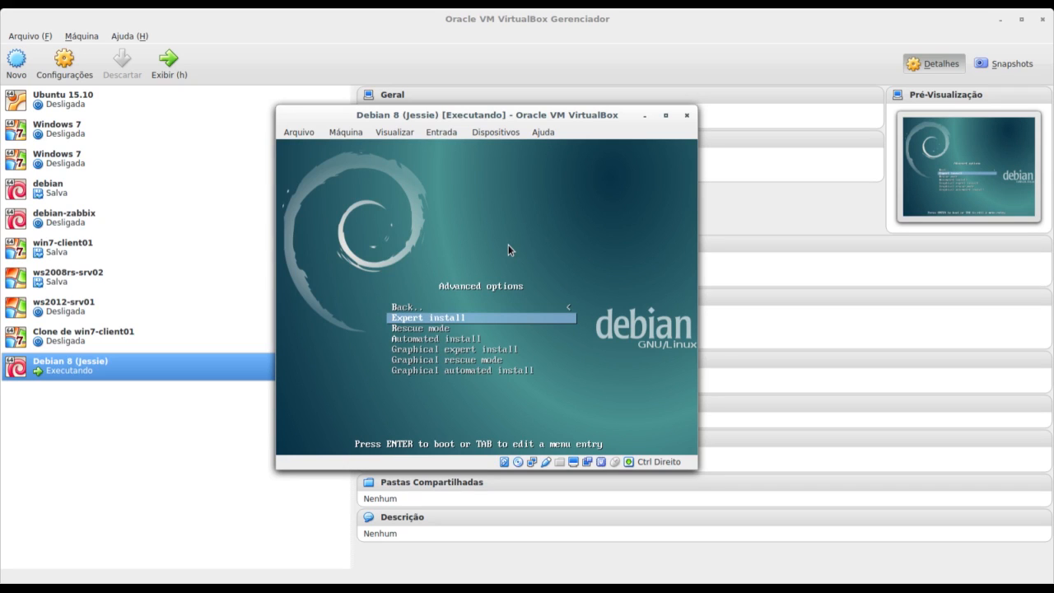
key("Down")
key("Up")
key("Return")
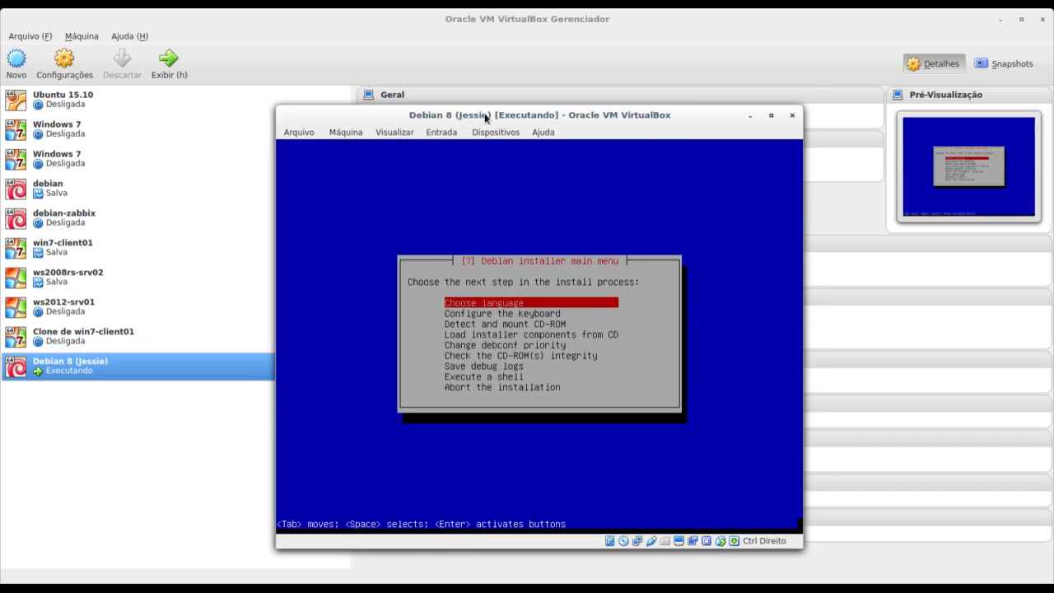
Choose Portuguese (Brazil) as the installer language, accepting the incomplete translation.
left_click_drag(474, 114, 465, 91)
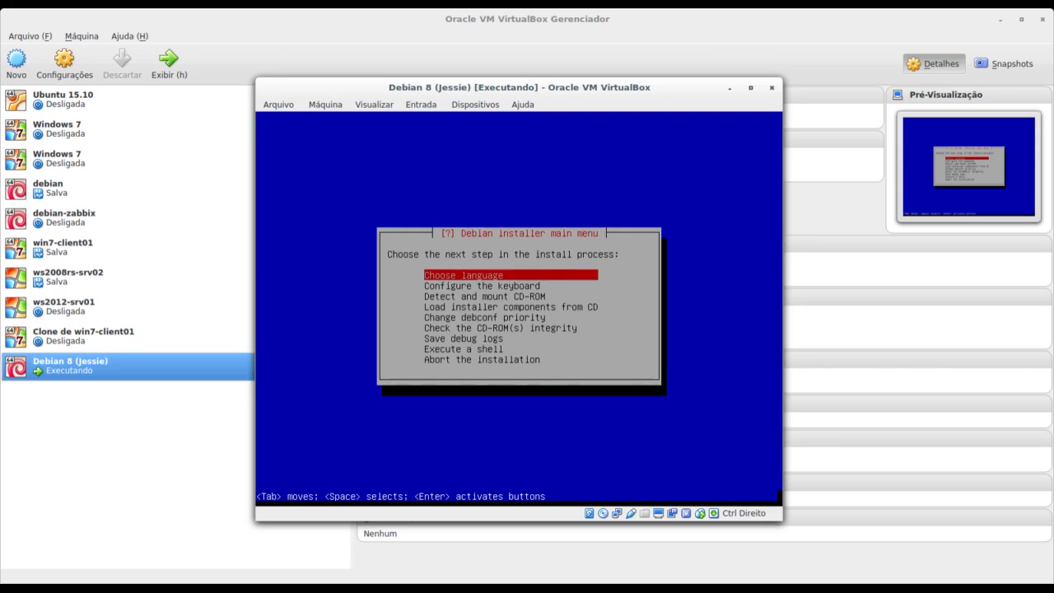
key("Return")
key("p")
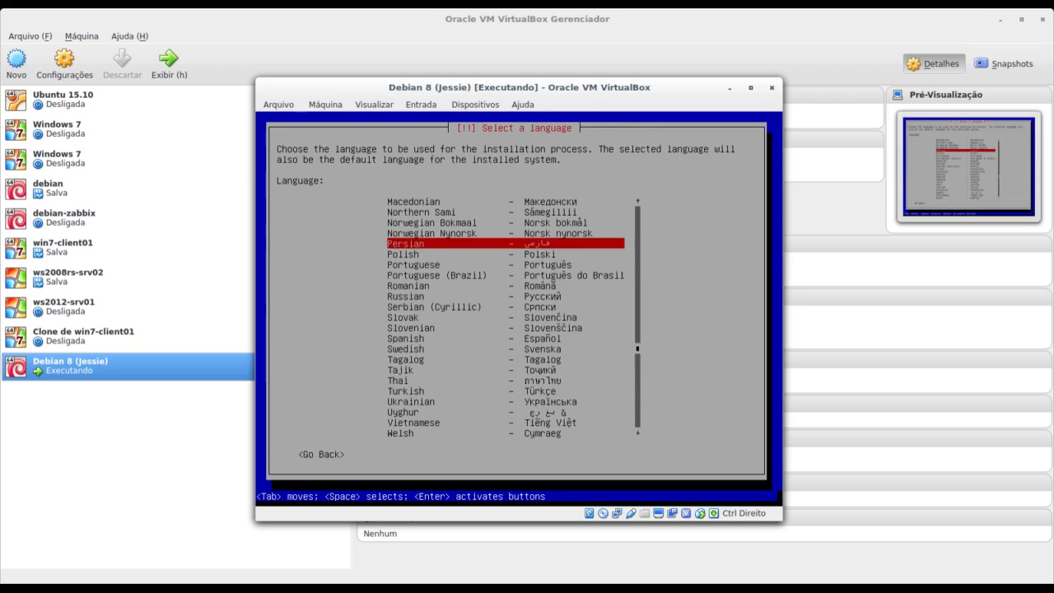
key("Down")
key("Down")
key("Down")
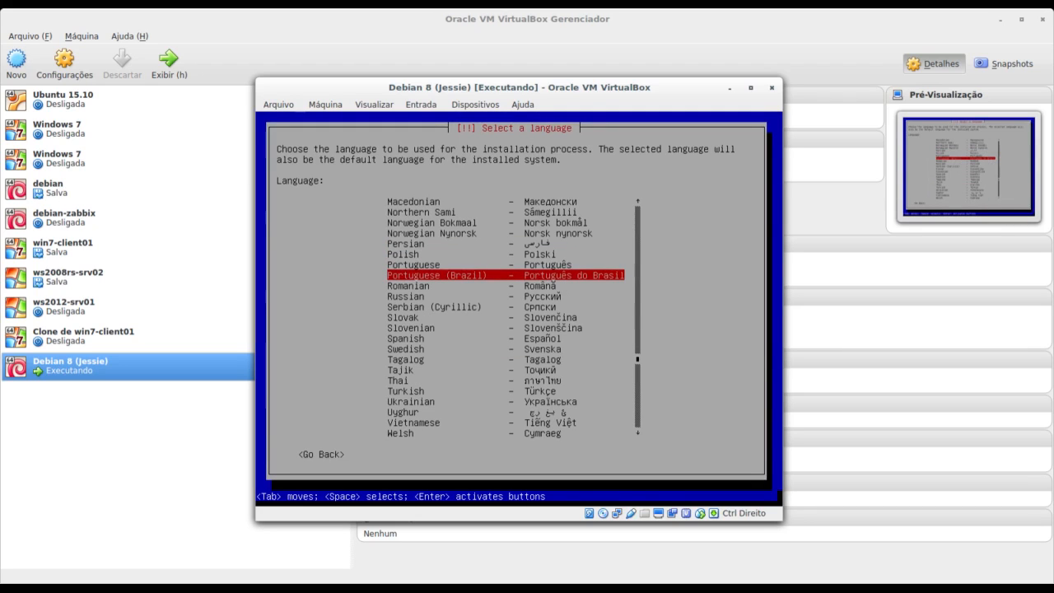
key("Return")
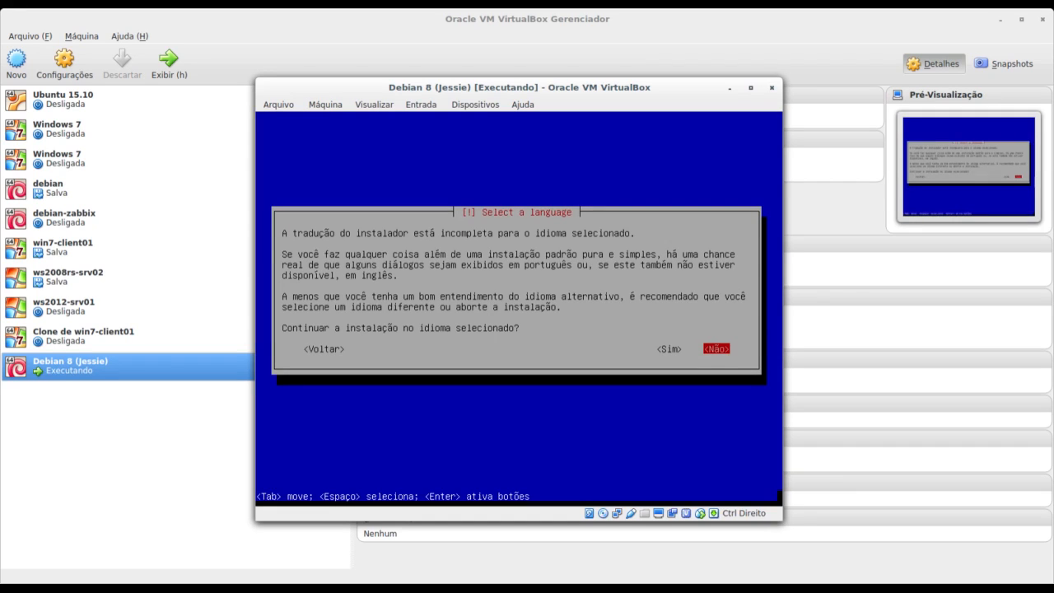
key("Left")
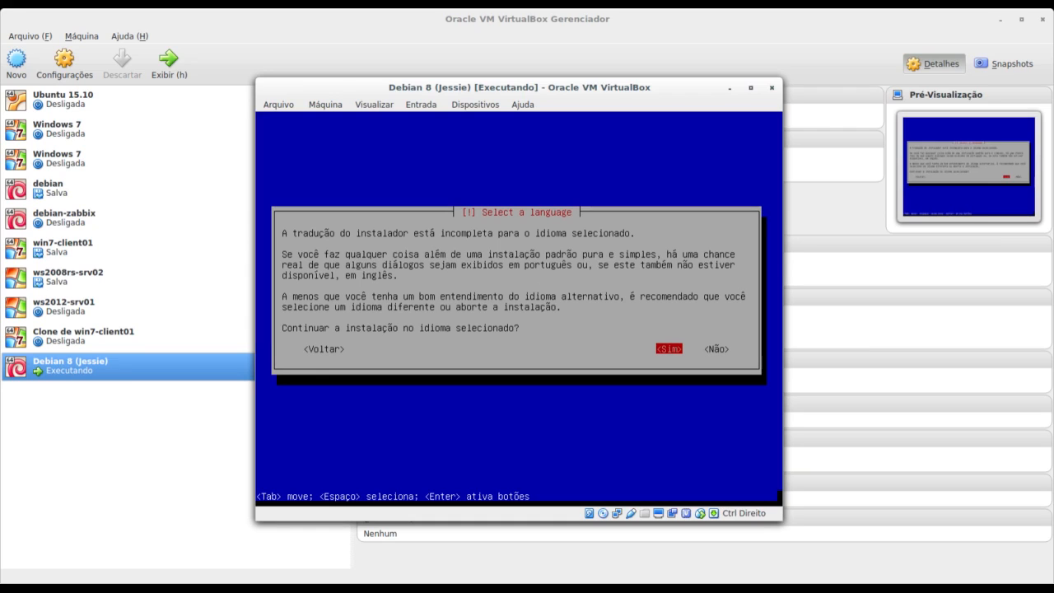
key("Return")
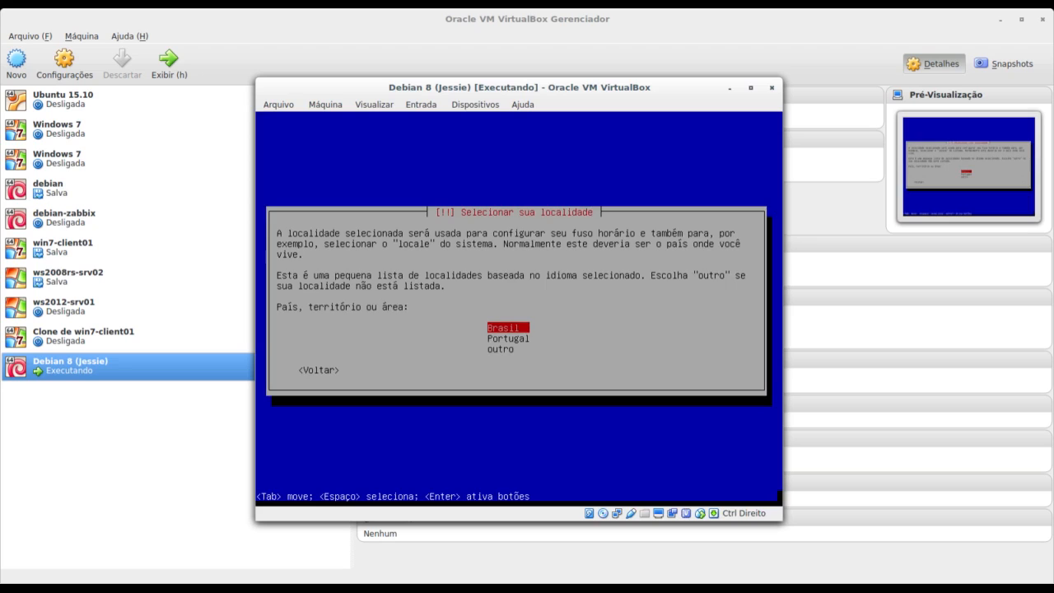
Pick Brasil as location and pt_BR.UTF-8 as locale, with no extra locales.
key("Return")
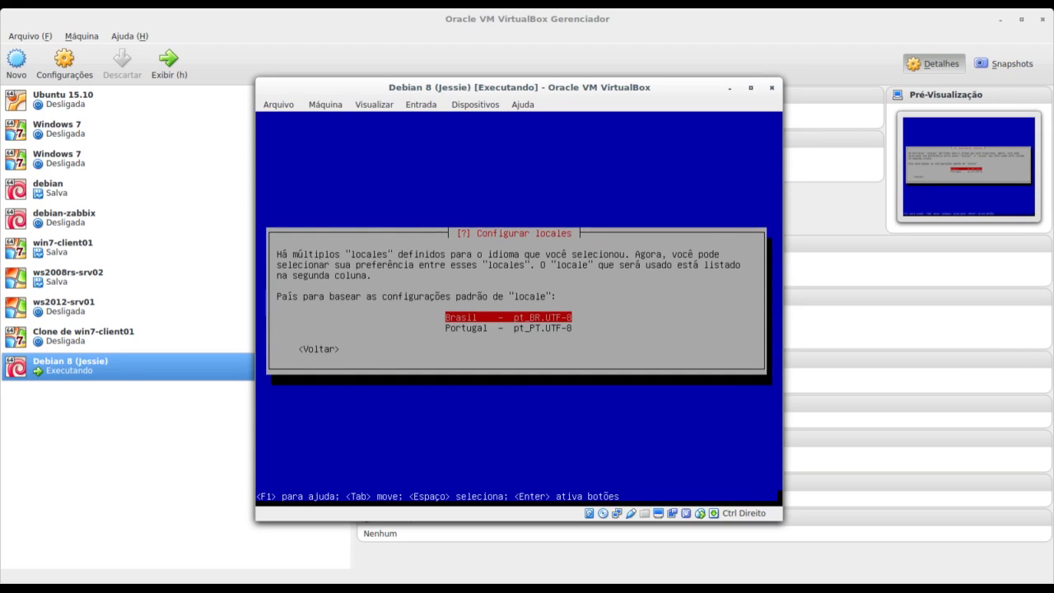
key("Return")
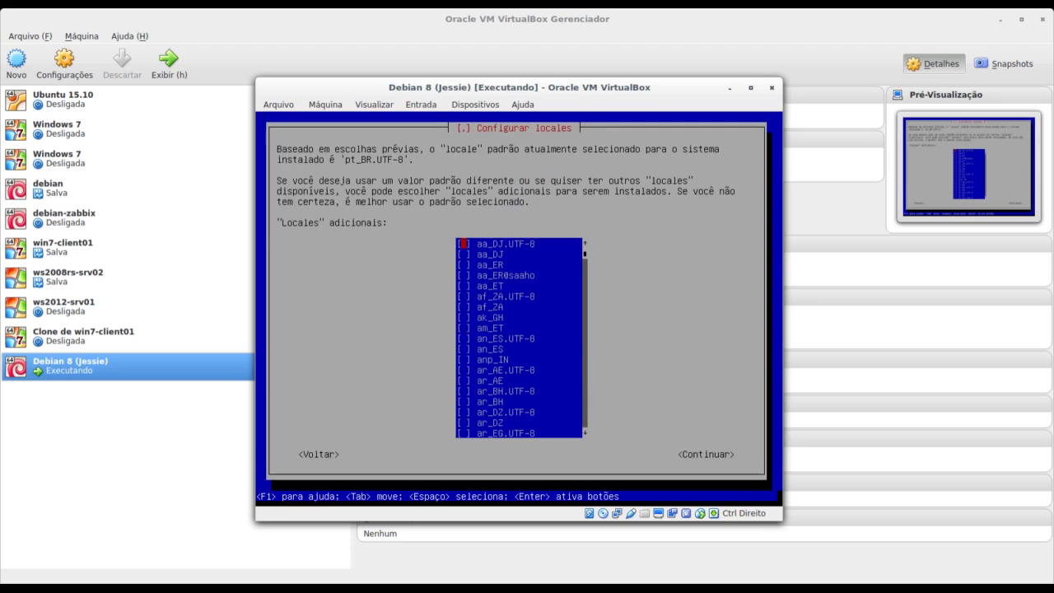
key("Tab")
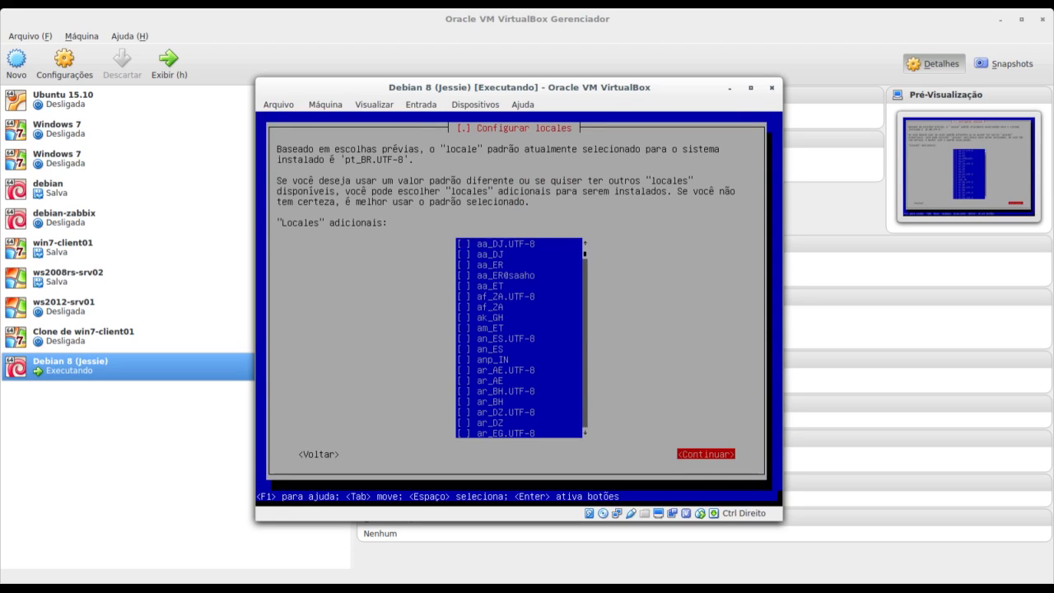
key("Return")
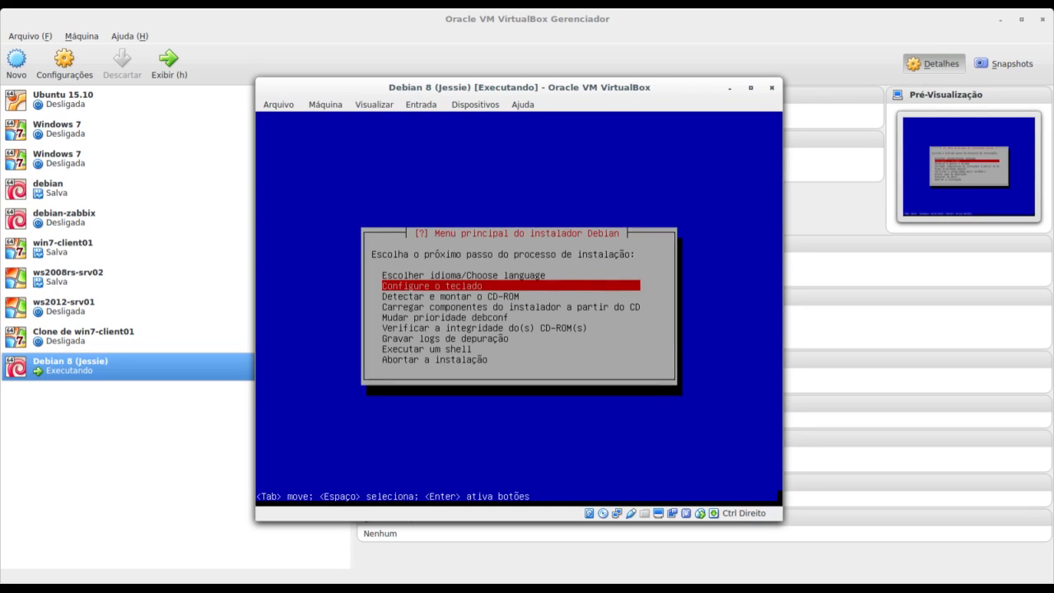
Use the Português Brasileiro keyboard map, then detect and mount the Debian CD via usb-storage.
key("Return")
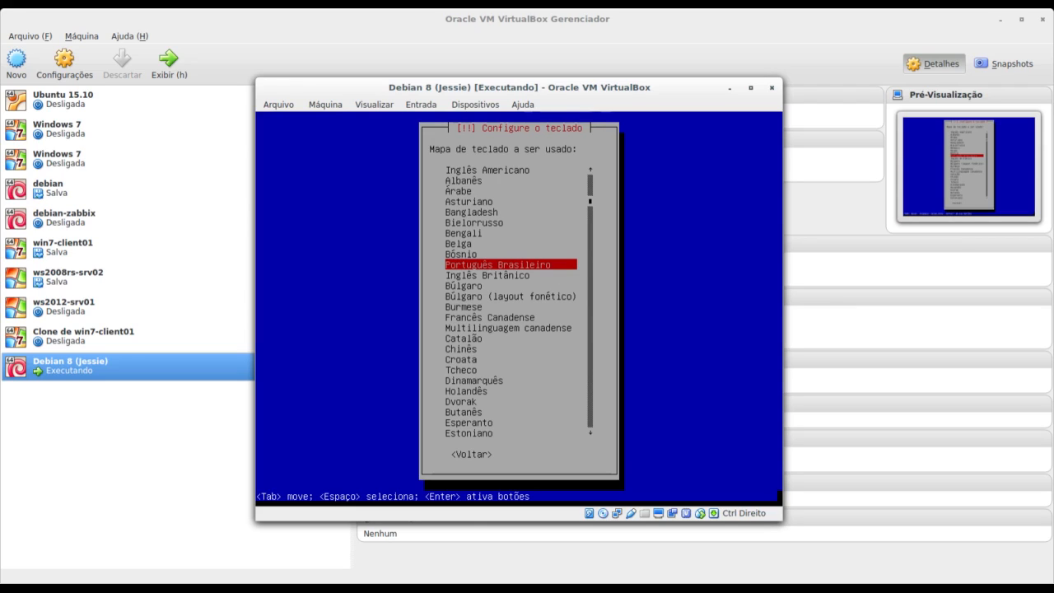
key("Return")
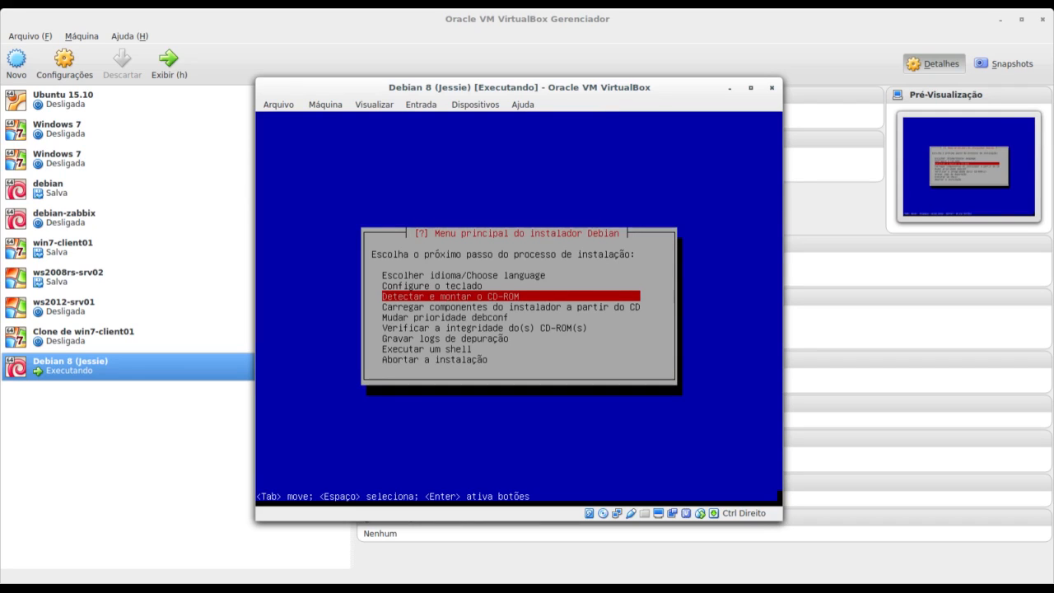
key("Return")
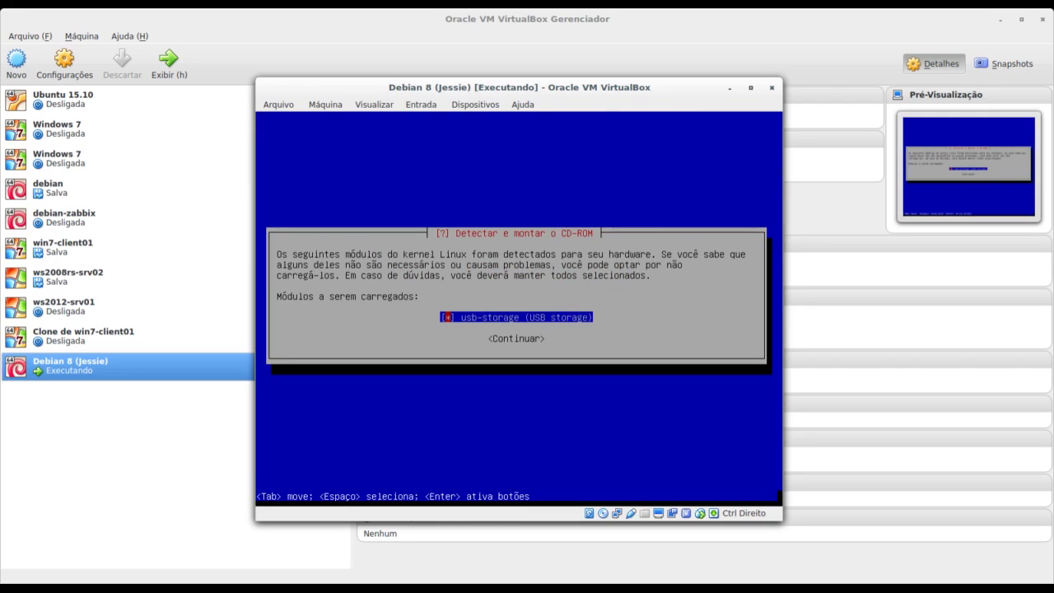
key("Tab")
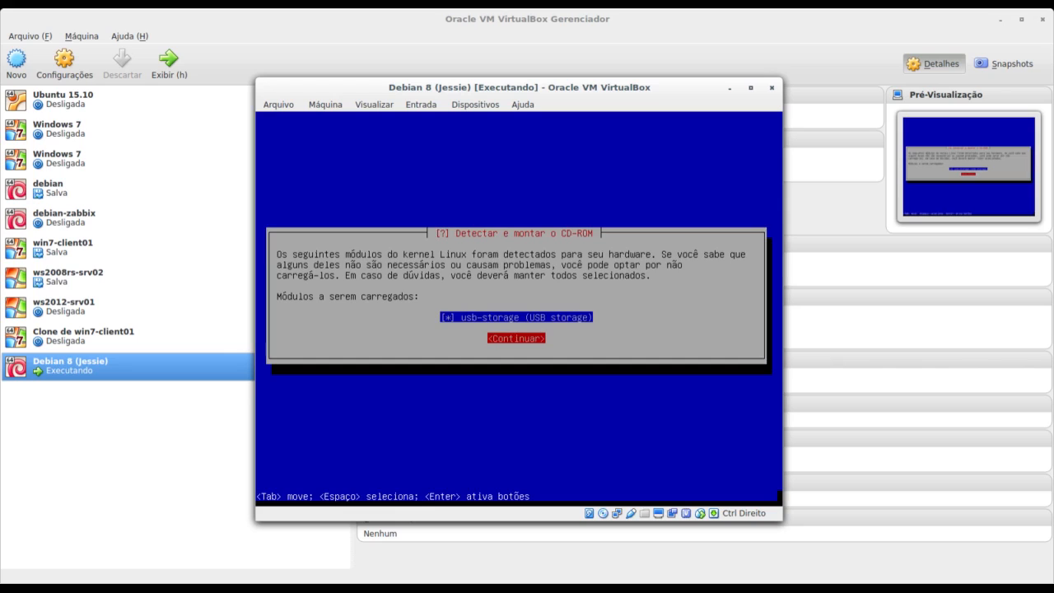
key("Return")
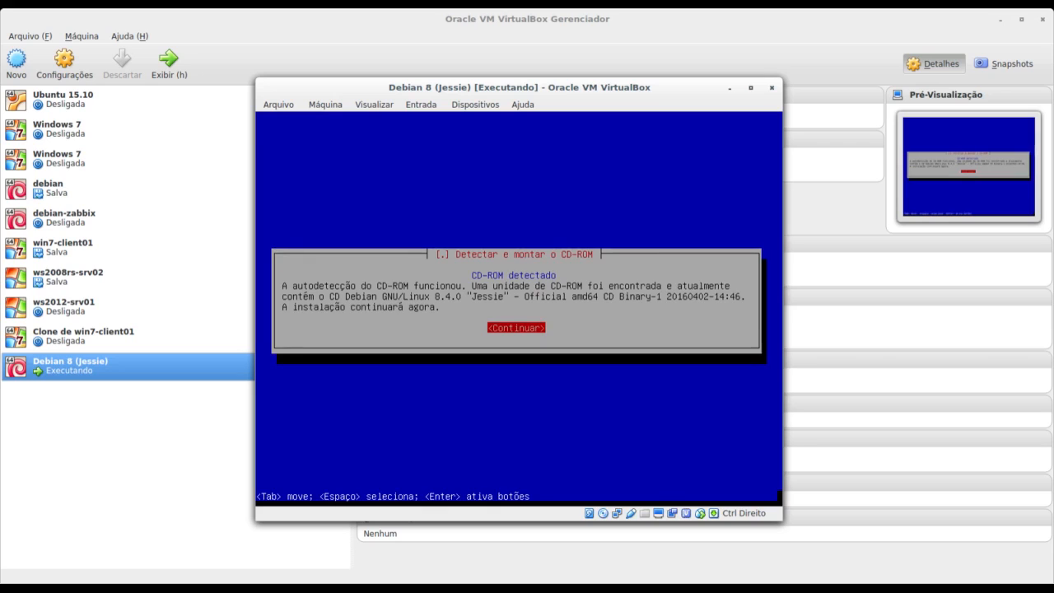
key("Return")
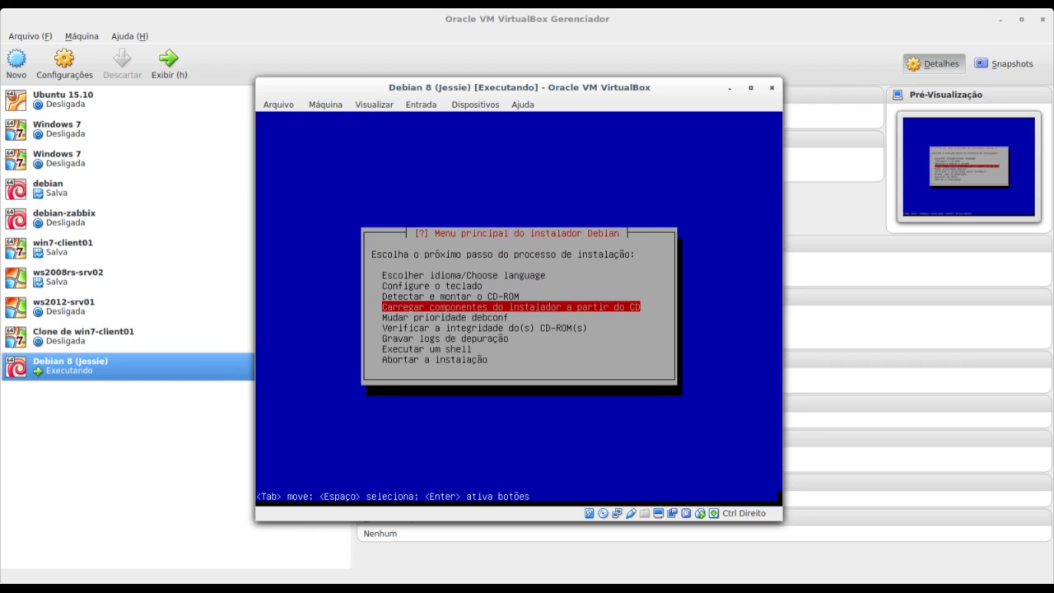
Load the installer components from the CD without extras, then detect network hardware.
key("Return")
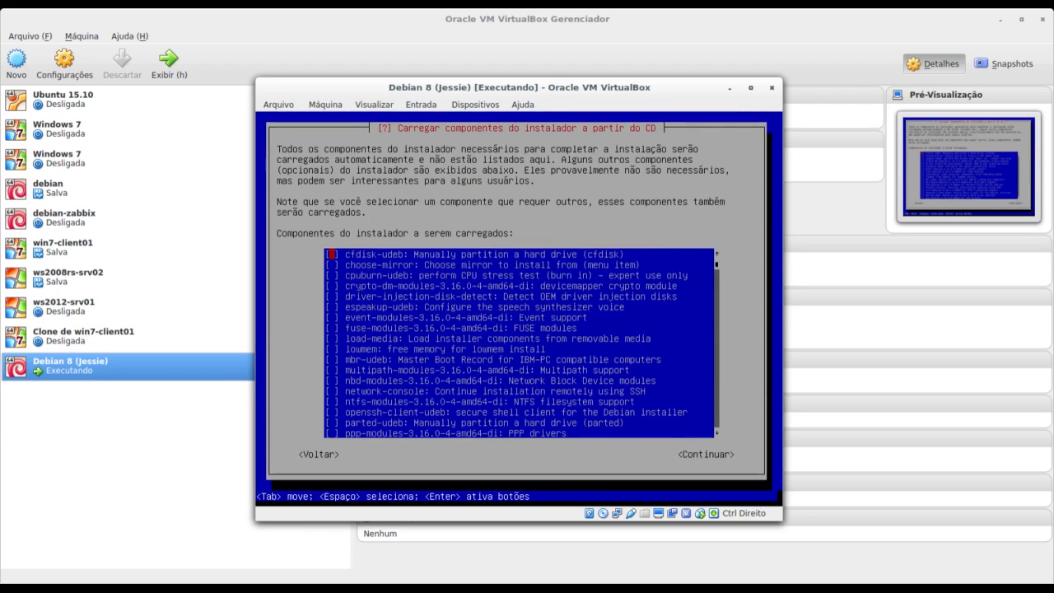
key("Tab")
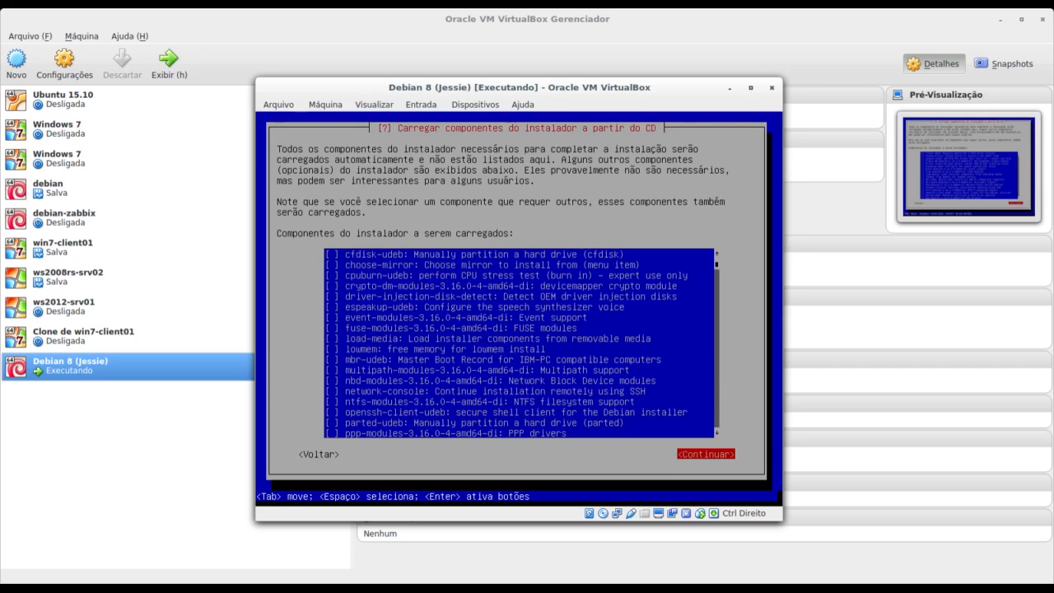
key("Return")
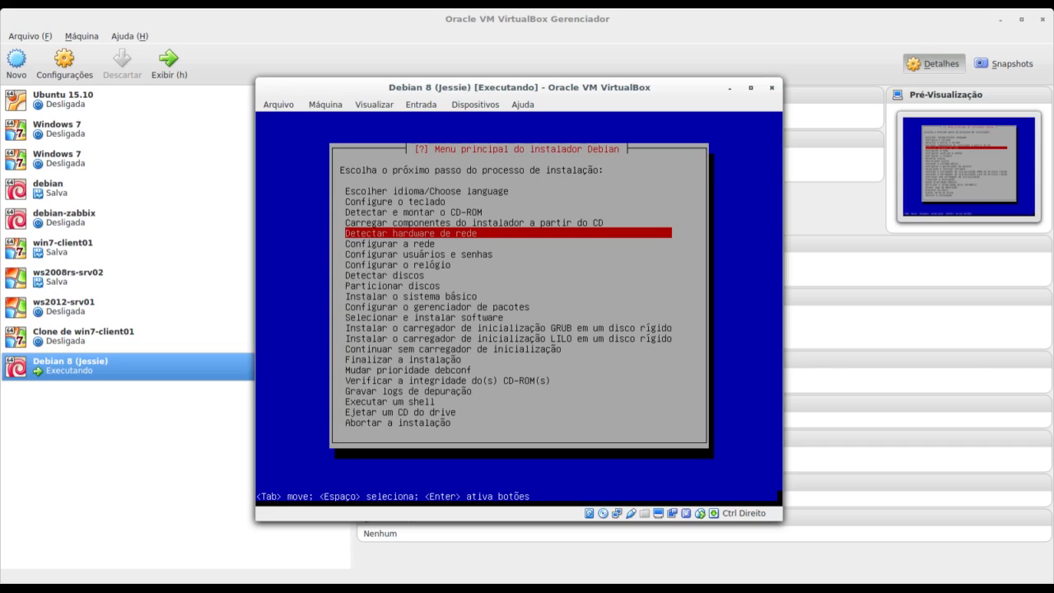
key("Return")
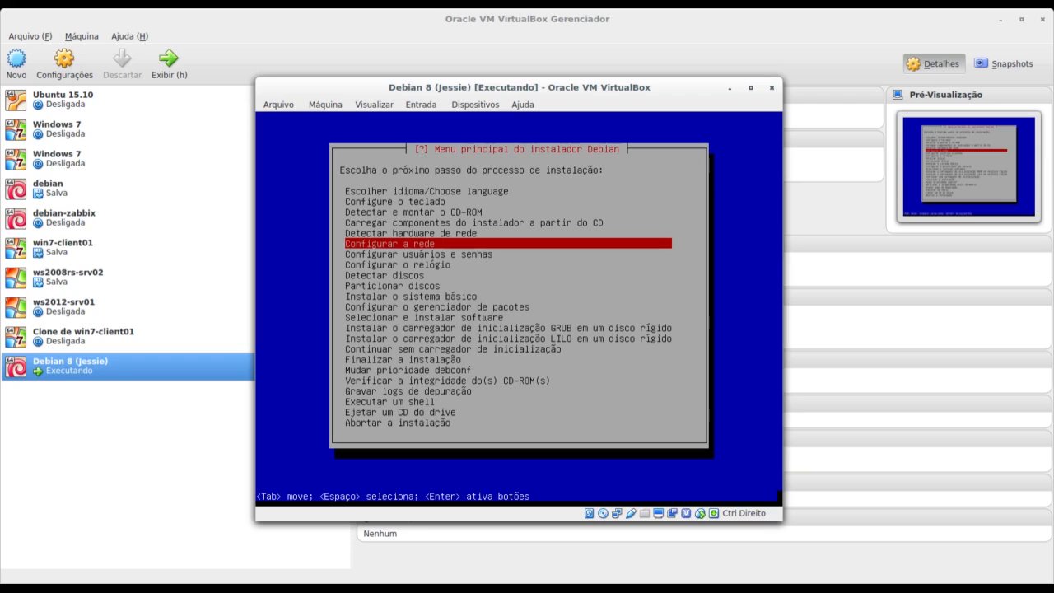
Configure the network automatically, keeping the default connection detection timeout.
key("Return")
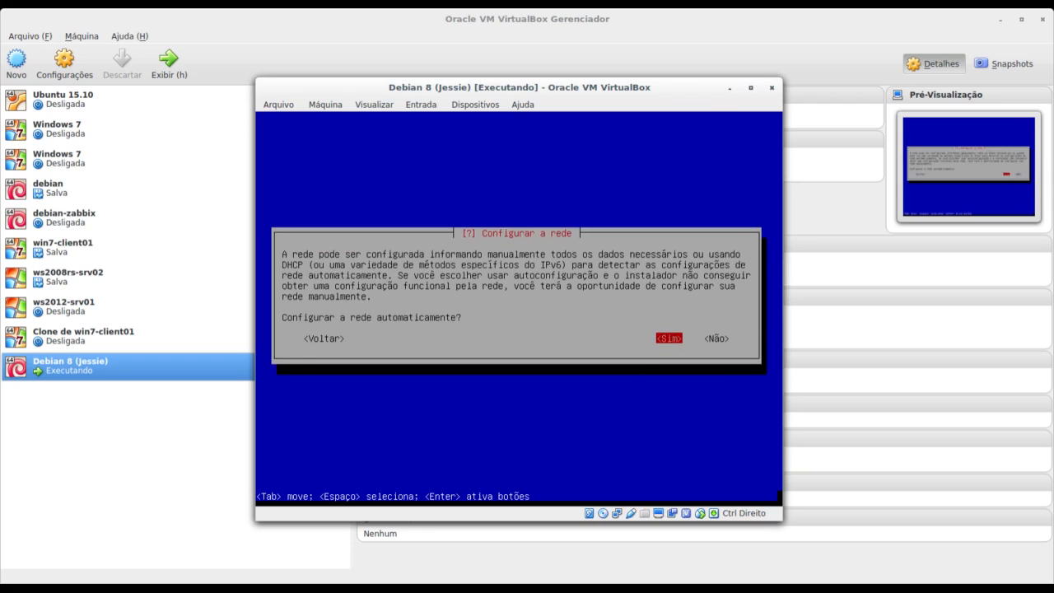
key("Left")
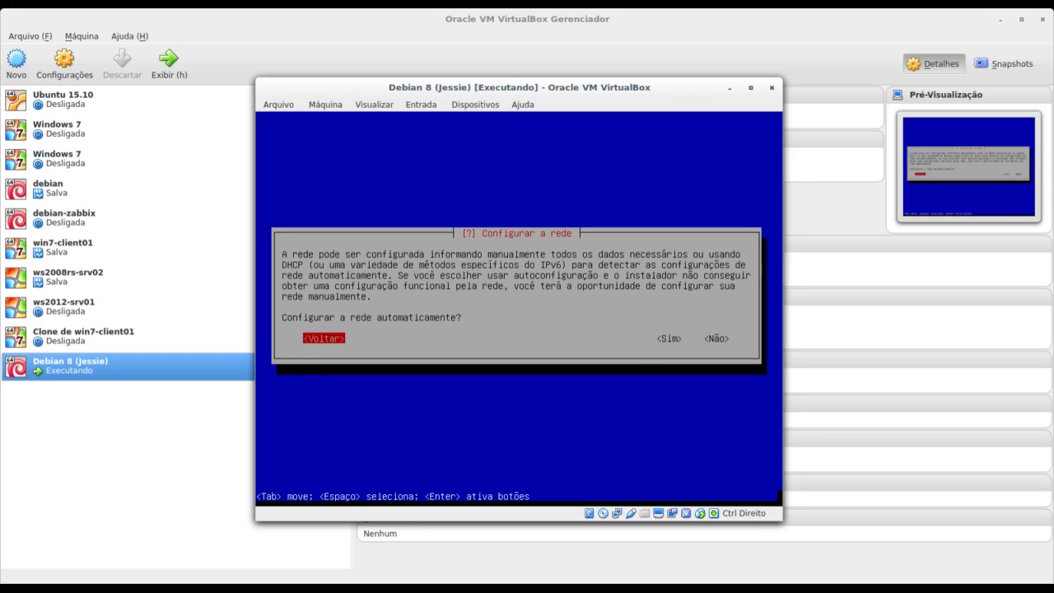
key("Right")
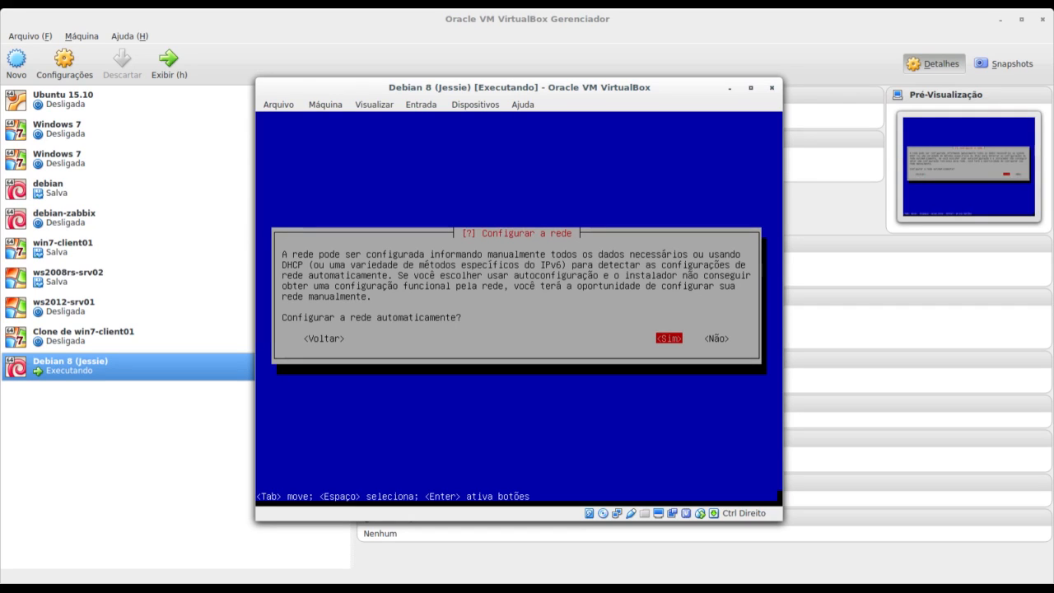
key("Return")
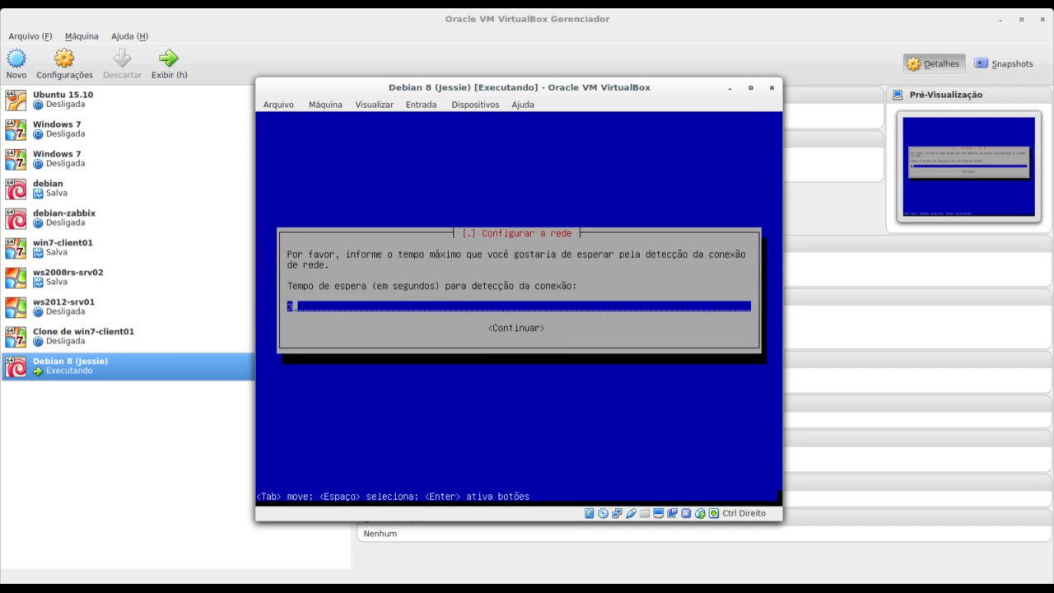
key("Tab")
key("Return")
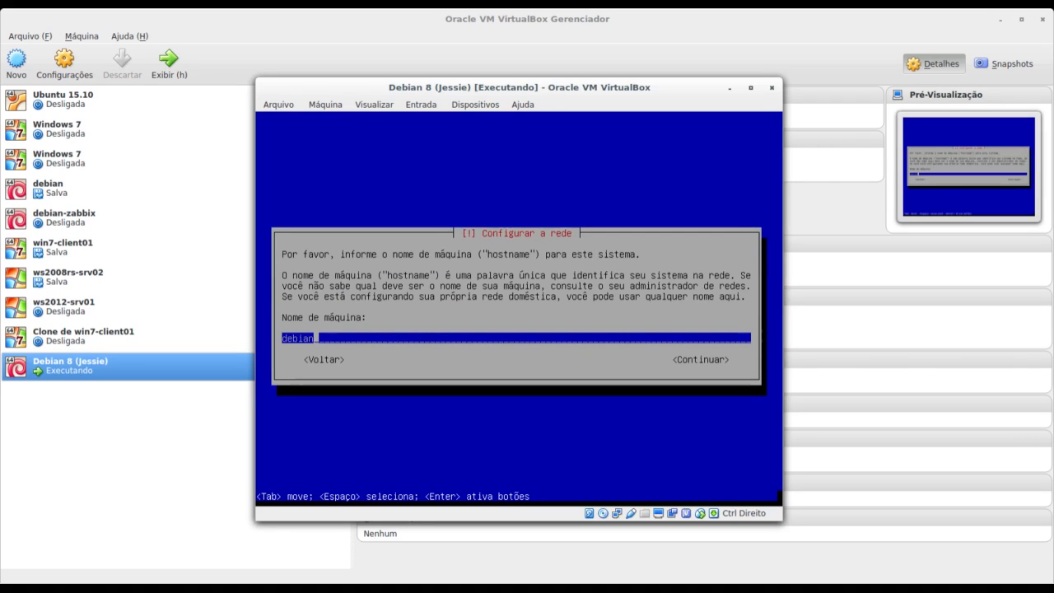
Set the hostname to auladebian, leave the domain name empty, and proceed to user setup.
key("BackSpace")
key("BackSpace")
key("BackSpace")
key("BackSpace")
key("BackSpace")
key("BackSpace")
type("aula")
type("debian")
key("Tab")
key("Return")
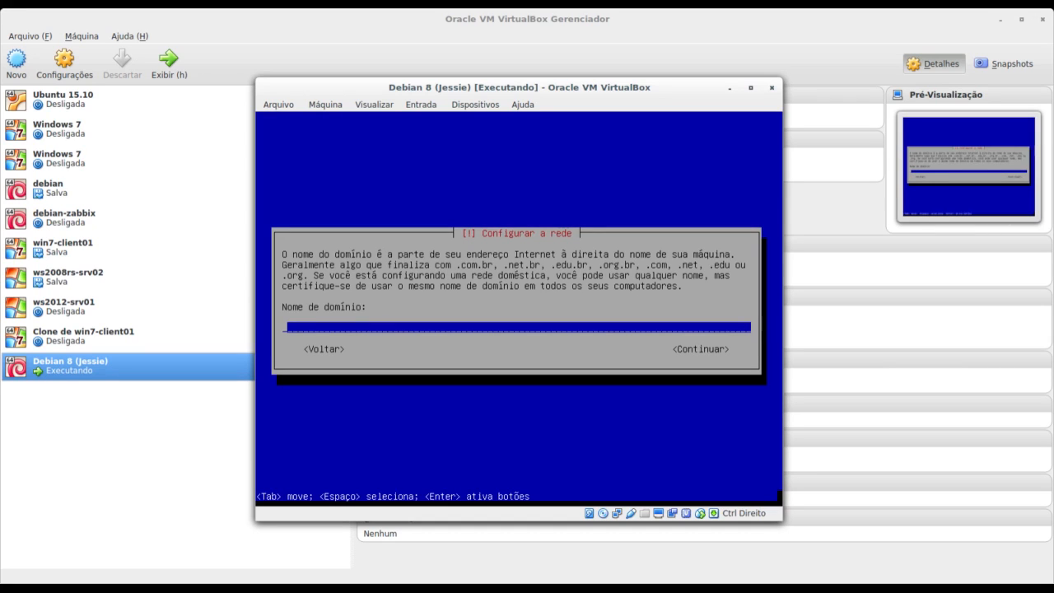
key("Tab")
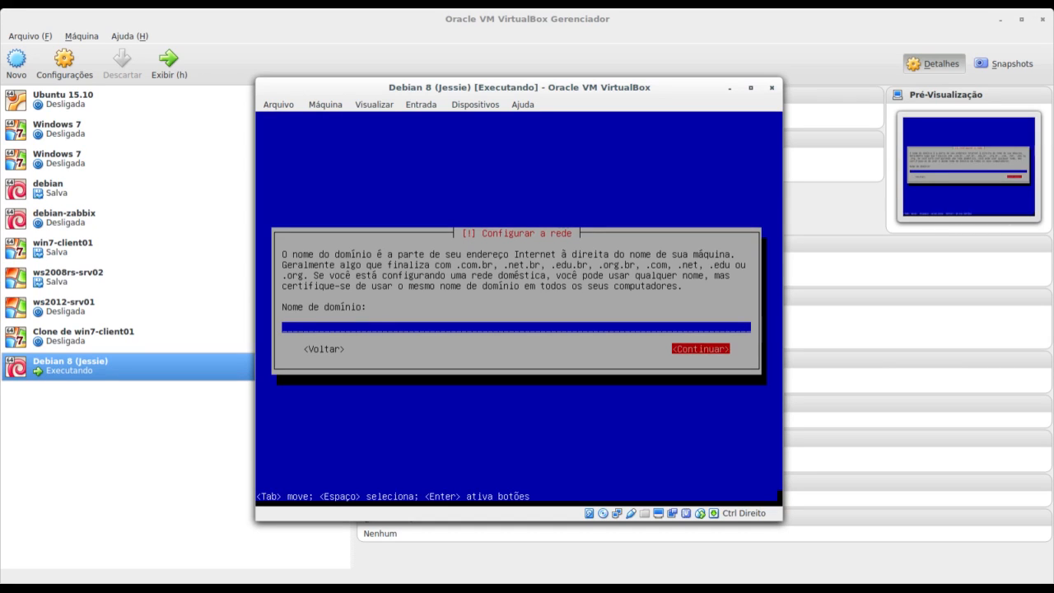
key("Return")
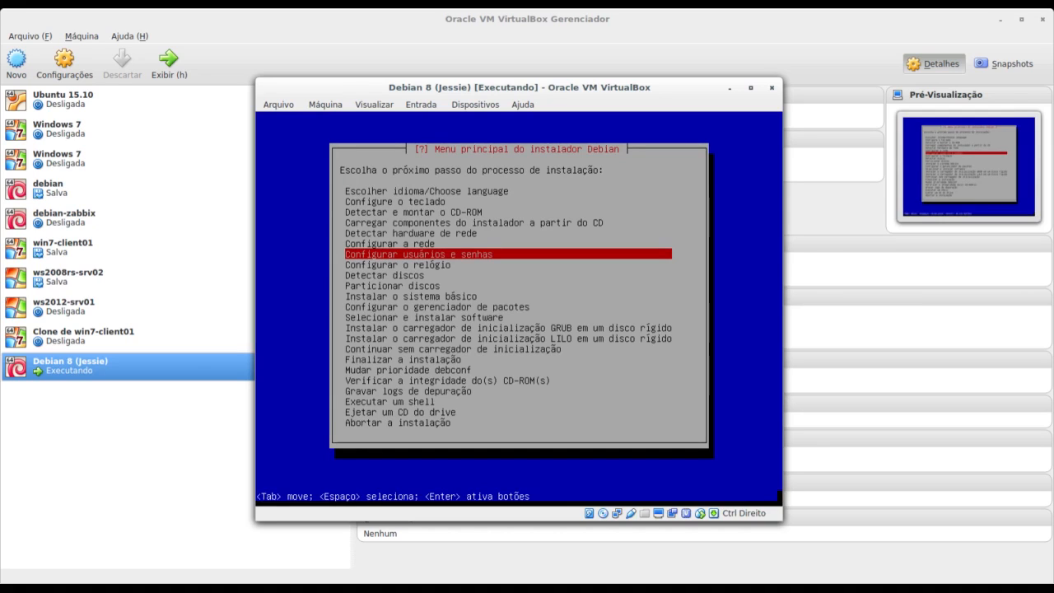
key("Return")
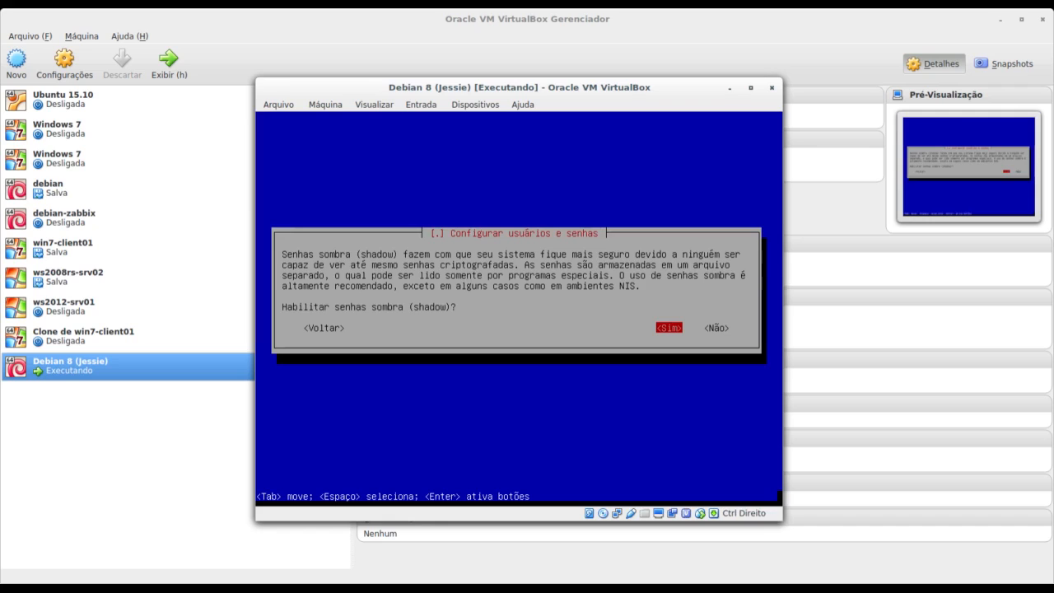
Enable shadow passwords and disallow root login.
key("Return")
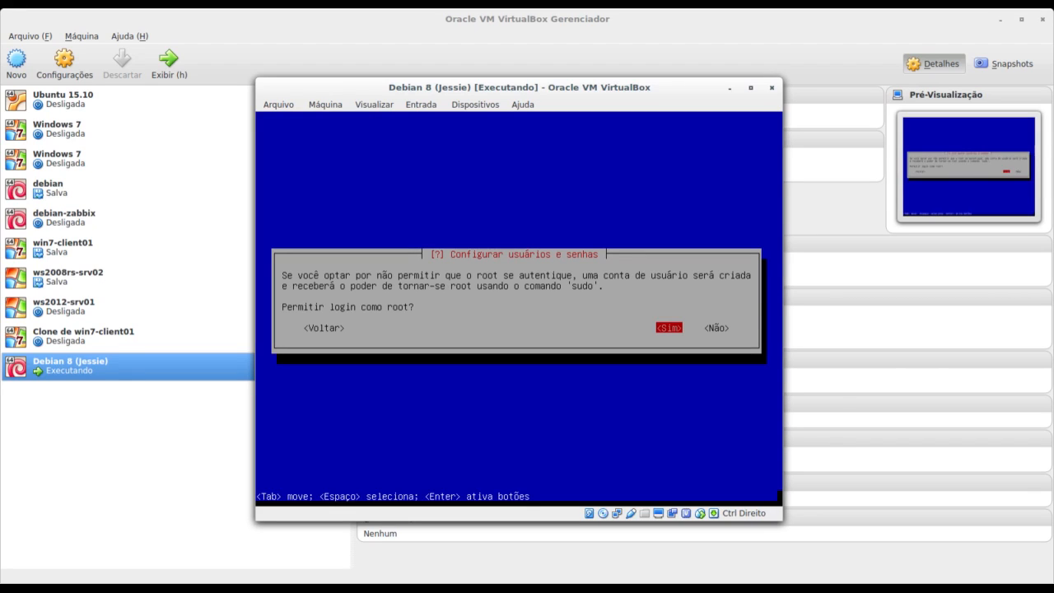
key("Tab")
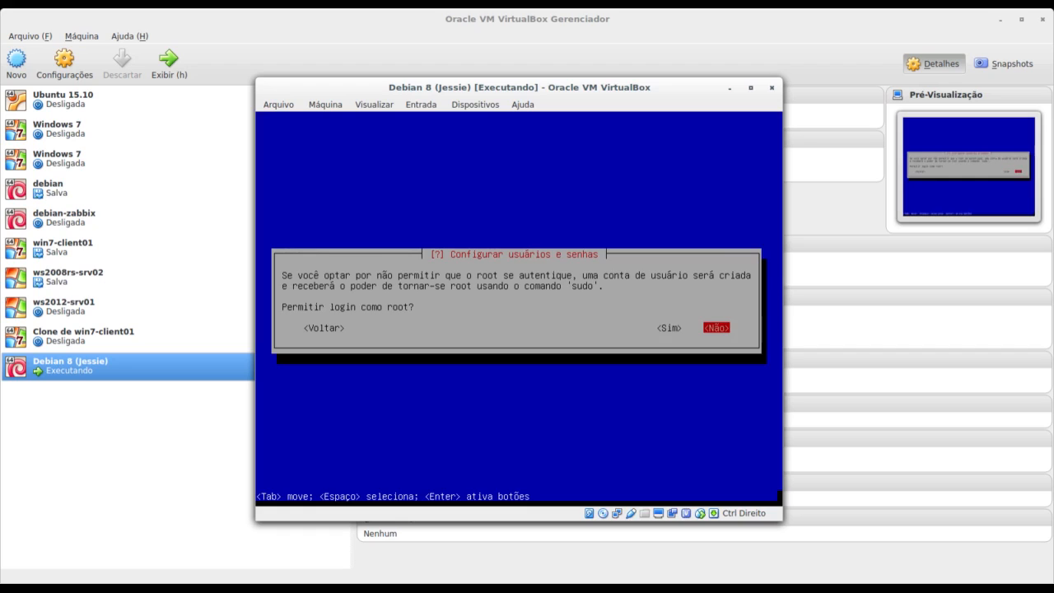
key("Return")
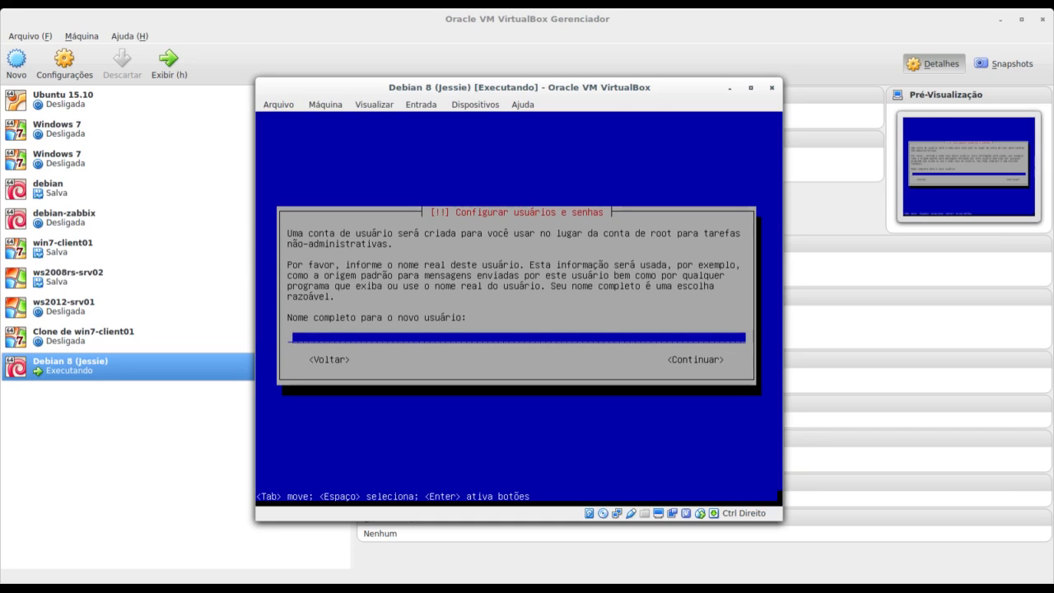
Enter the new user's full name and accept the suggested username.
type("Aluno Aula")
key("Tab")
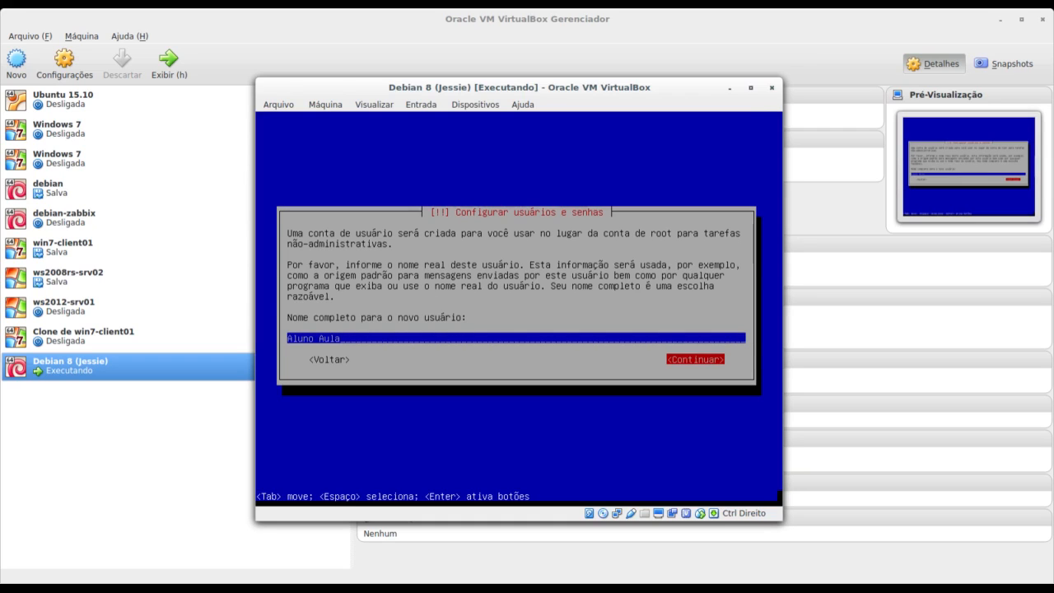
key("Return")
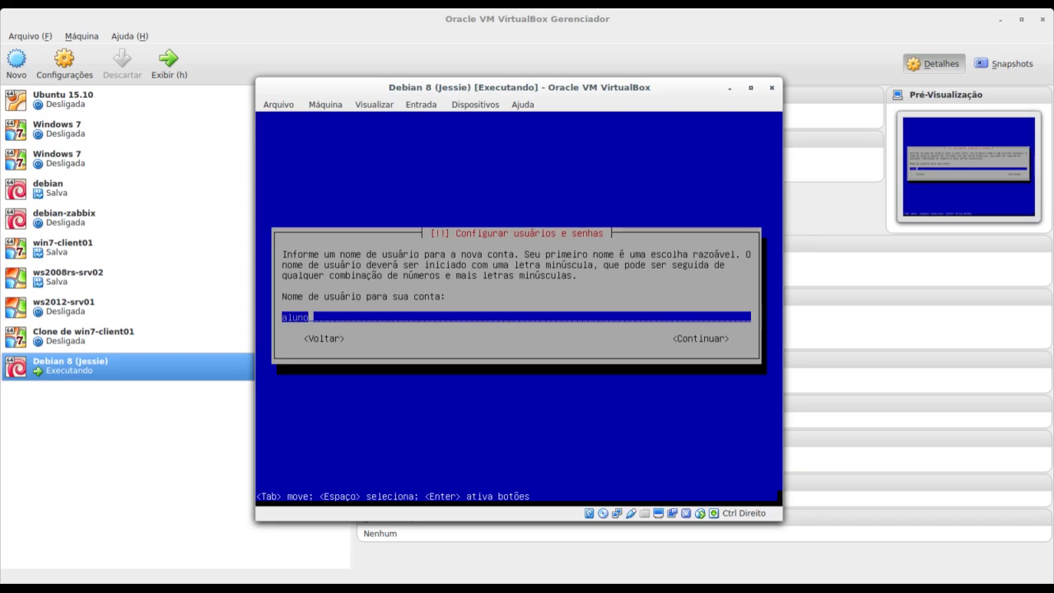
key("Tab")
key("Return")
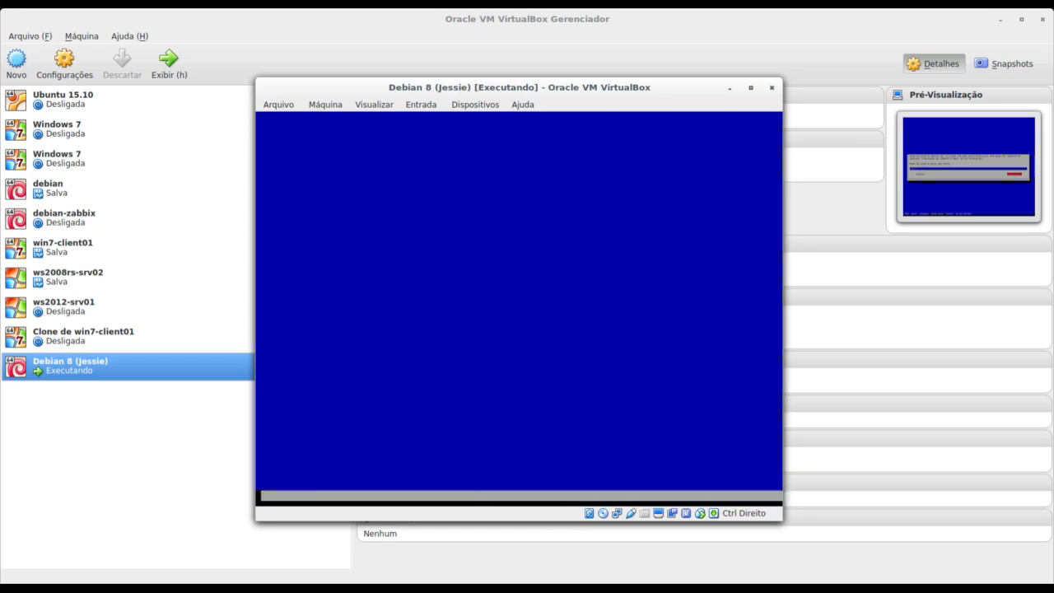
Type and confirm the new user's password, then move on to clock configuration.
type("aluno")
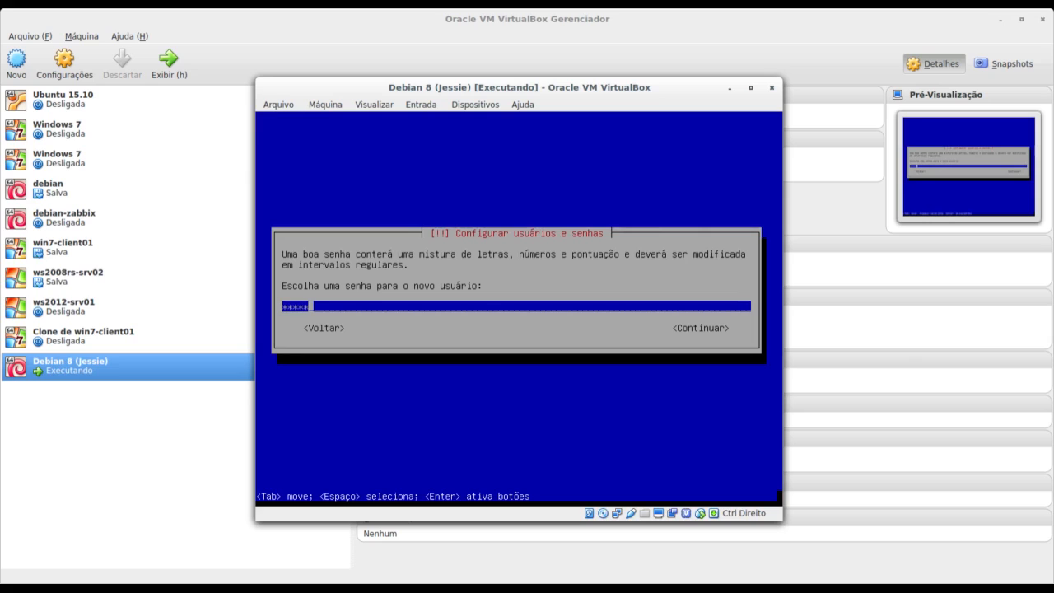
key("Tab")
key("Return")
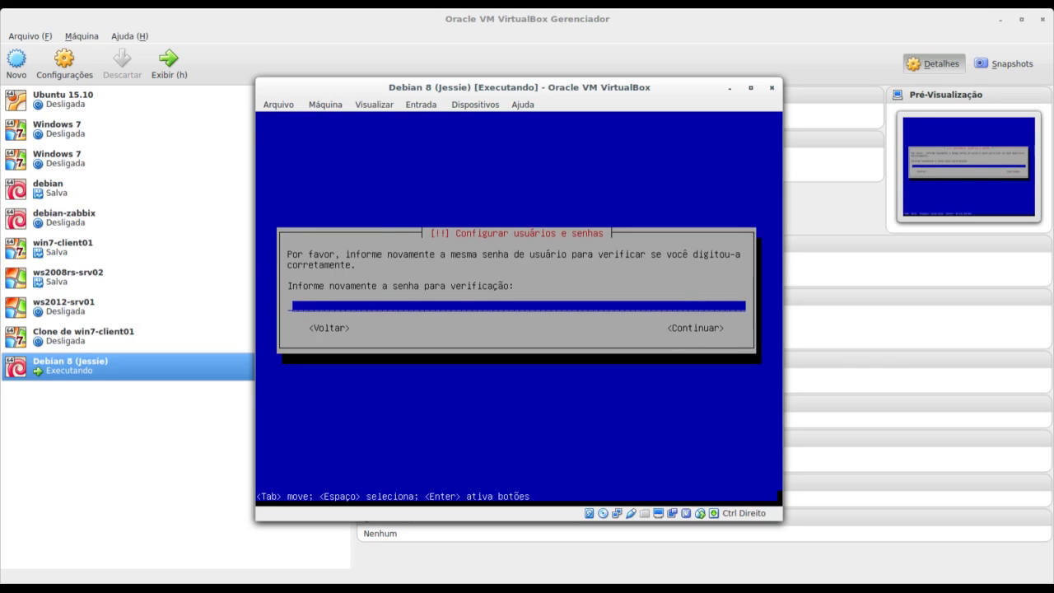
type("aluno")
key("Tab")
key("Return")
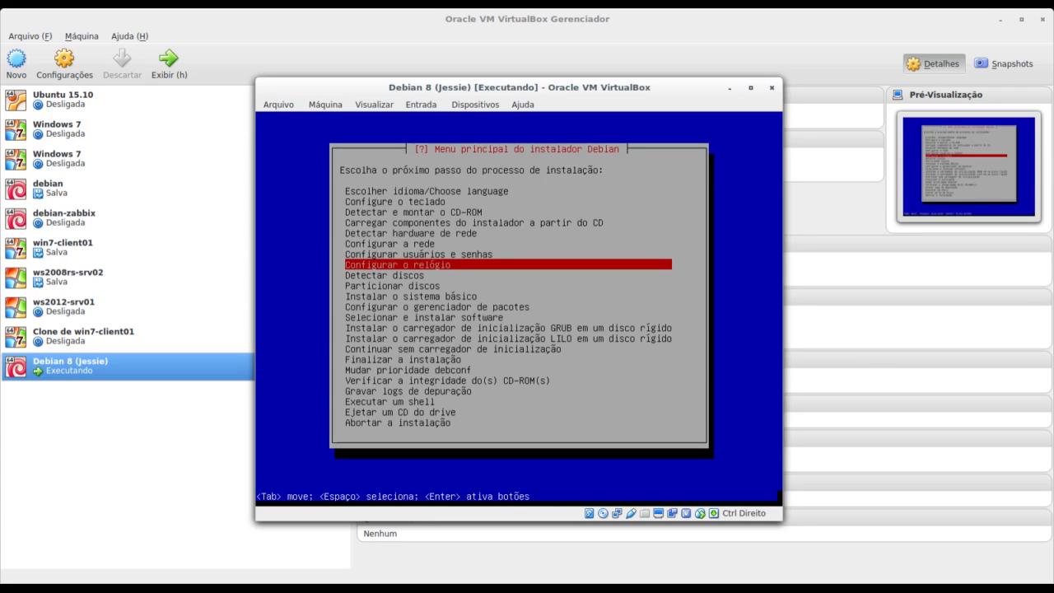
key("Return")
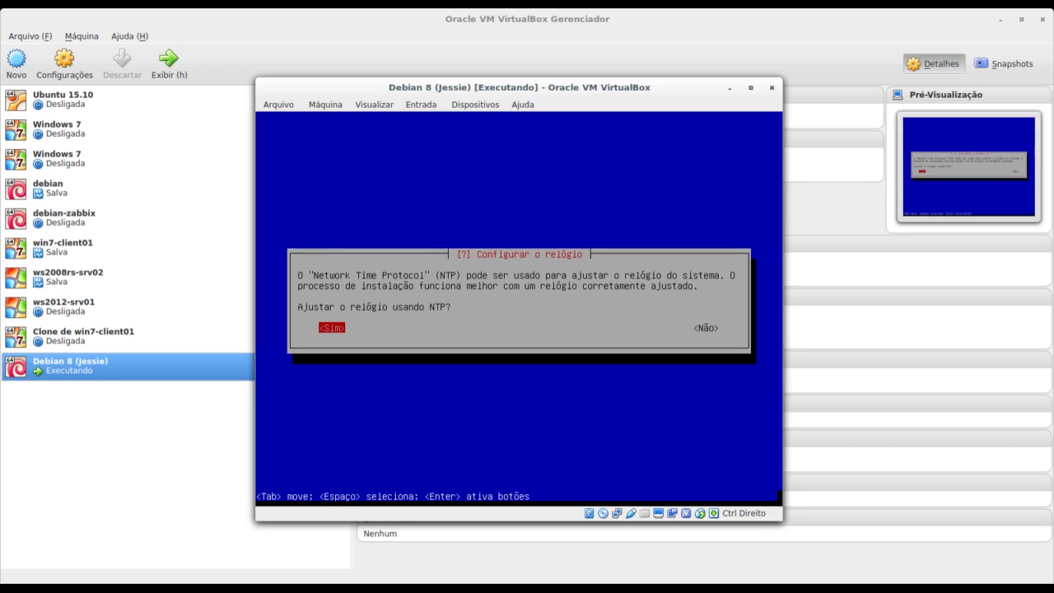
Sync the clock via NTP server 0.debian.pool.ntp.org and choose the Pernambuco time zone.
key("Return")
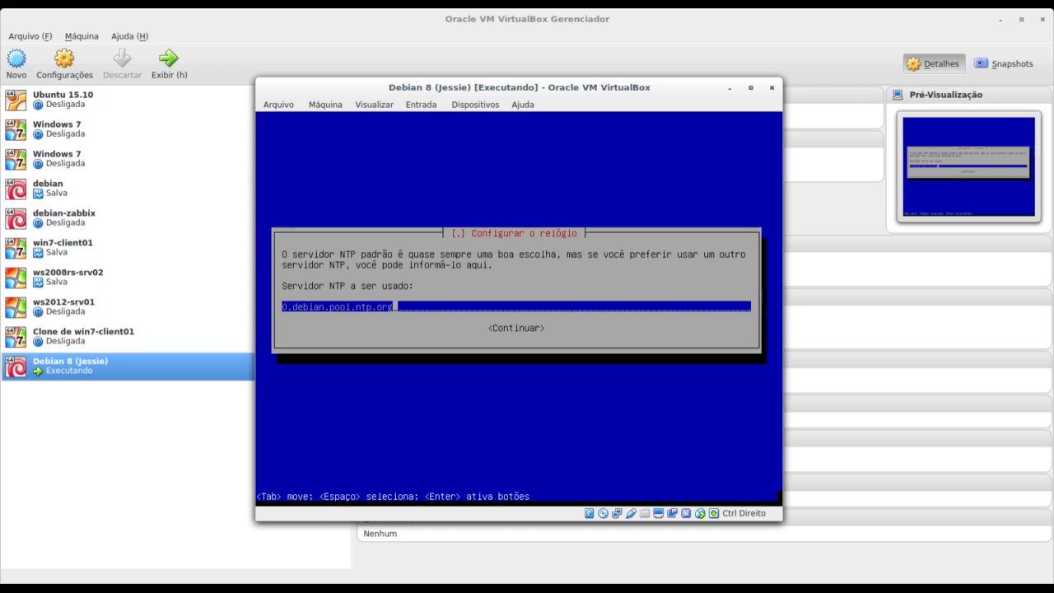
key("Tab")
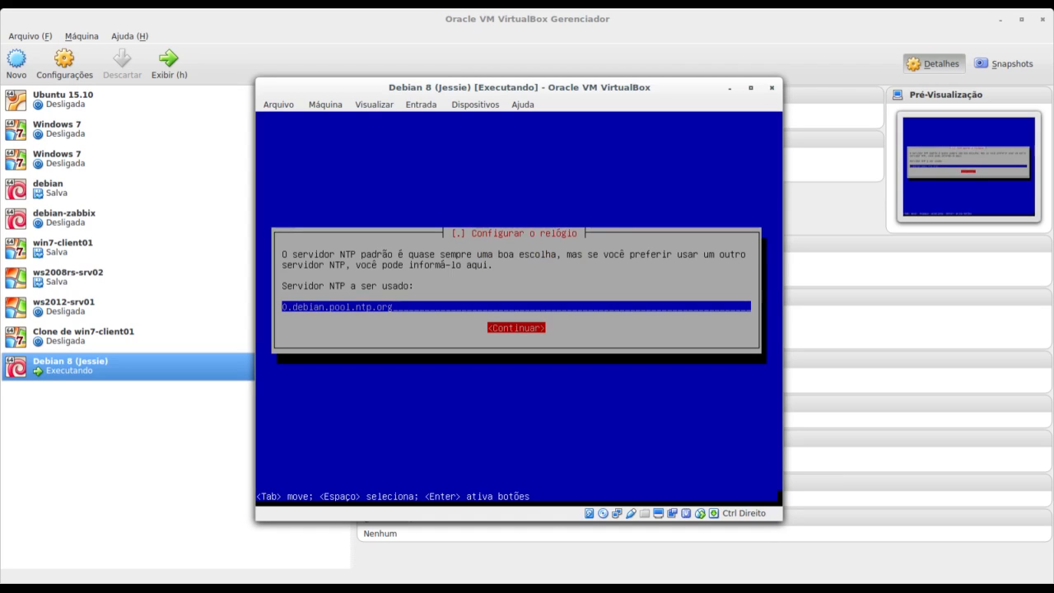
key("Return")
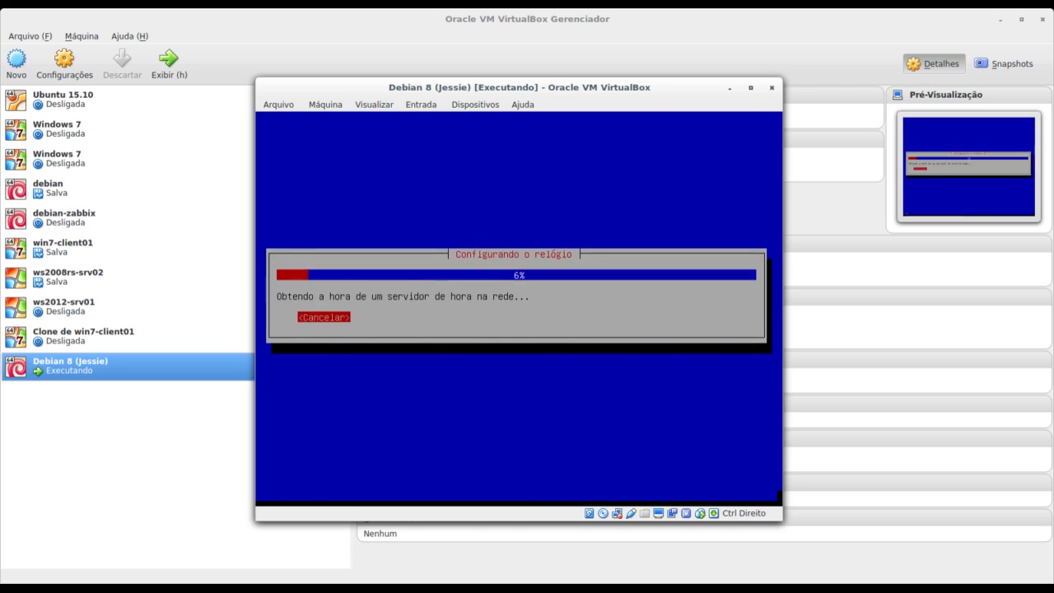
key("Up")
key("Up")
key("Up")
key("Up")
key("Up")
key("Up")
key("Up")
key("Up")
key("Up")
key("Up")
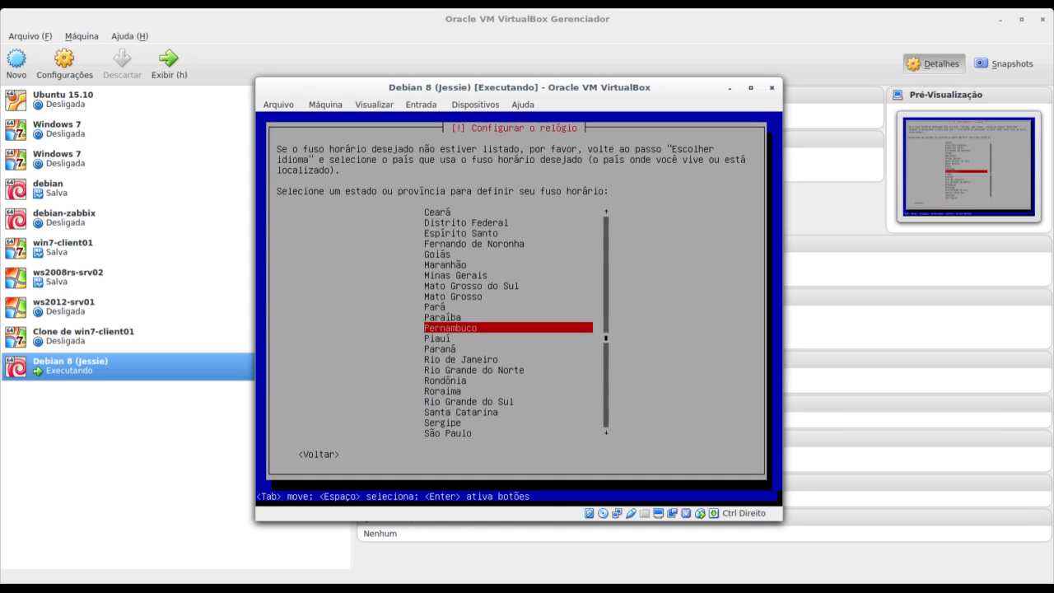
key("Return")
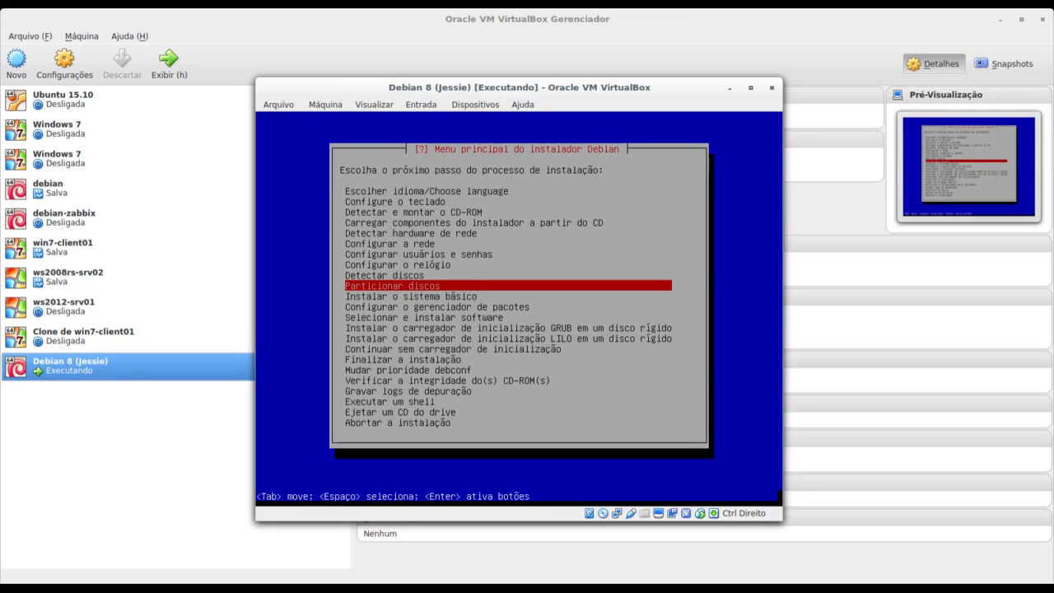
Launch Particionar discos from the installer main menu.
key("Return")
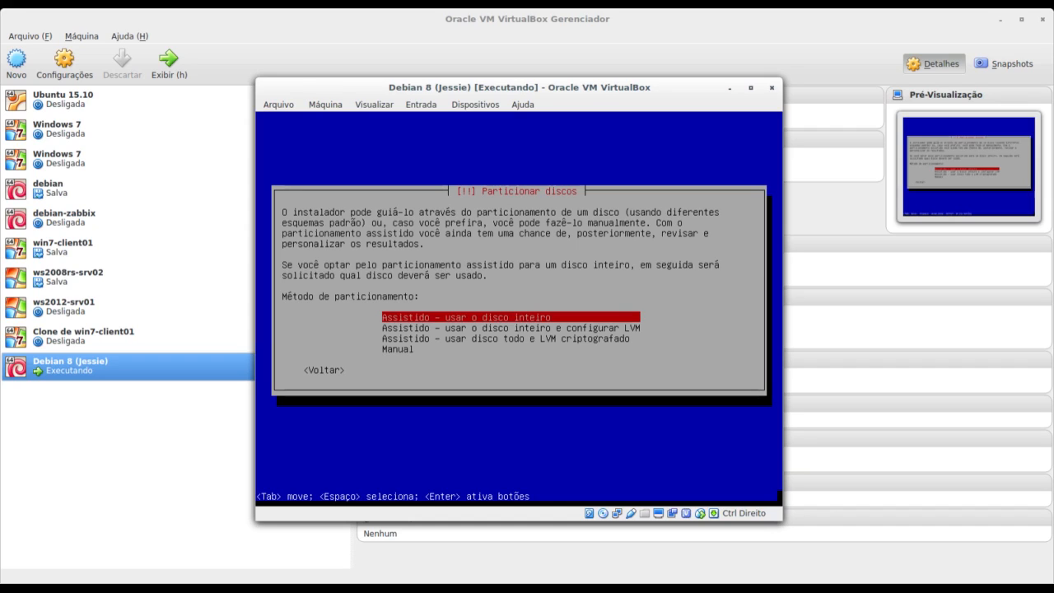
Choose 'Assistido – usar o disco inteiro' as the partitioning method, skipping the LVM and Manual options.
key("Down")
key("Up")
key("Down")
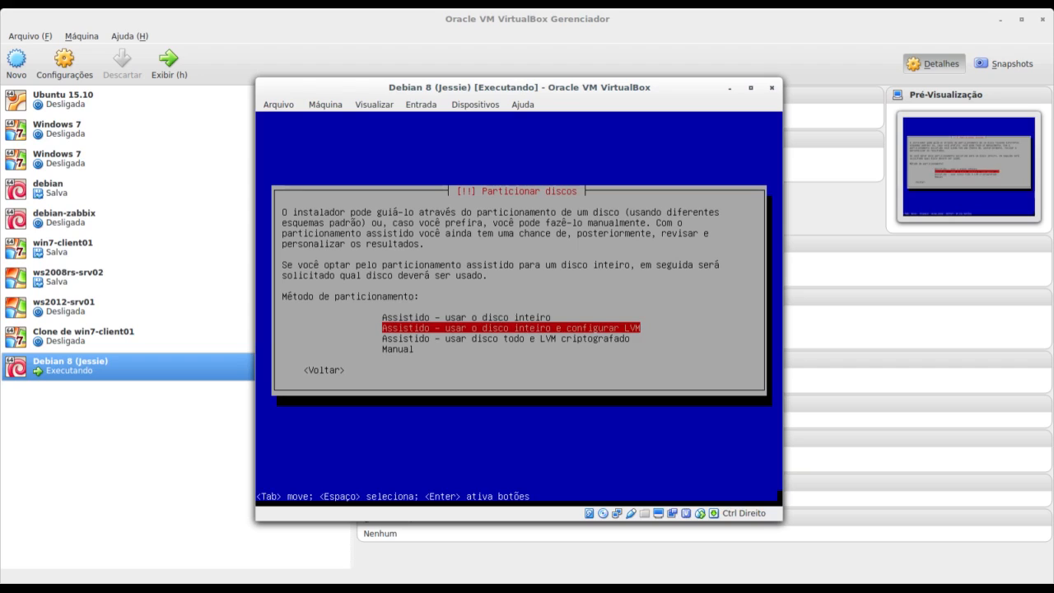
key("Up")
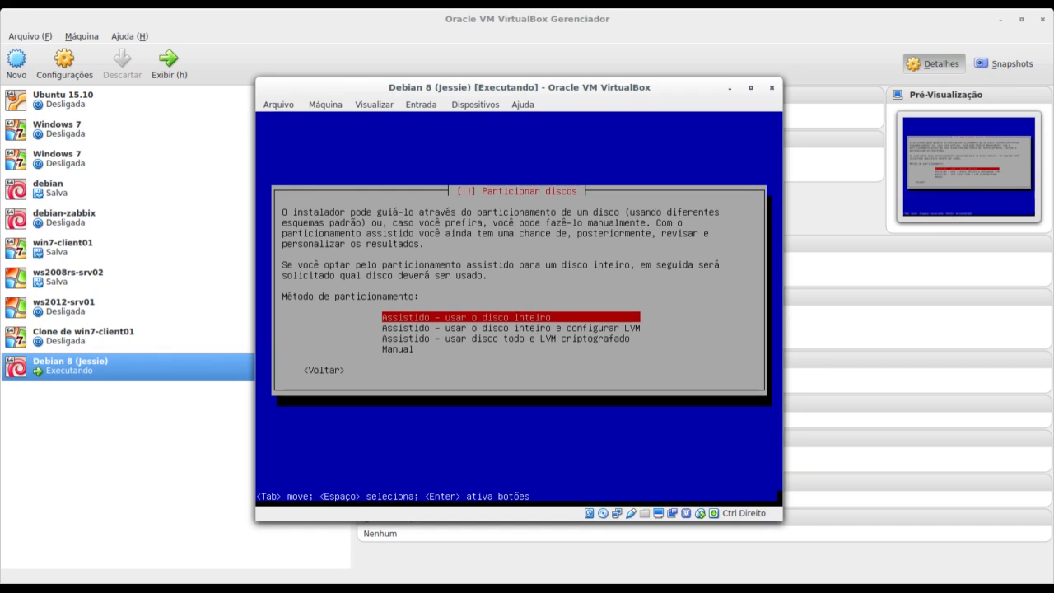
key("Down")
key("Down")
key("Down")
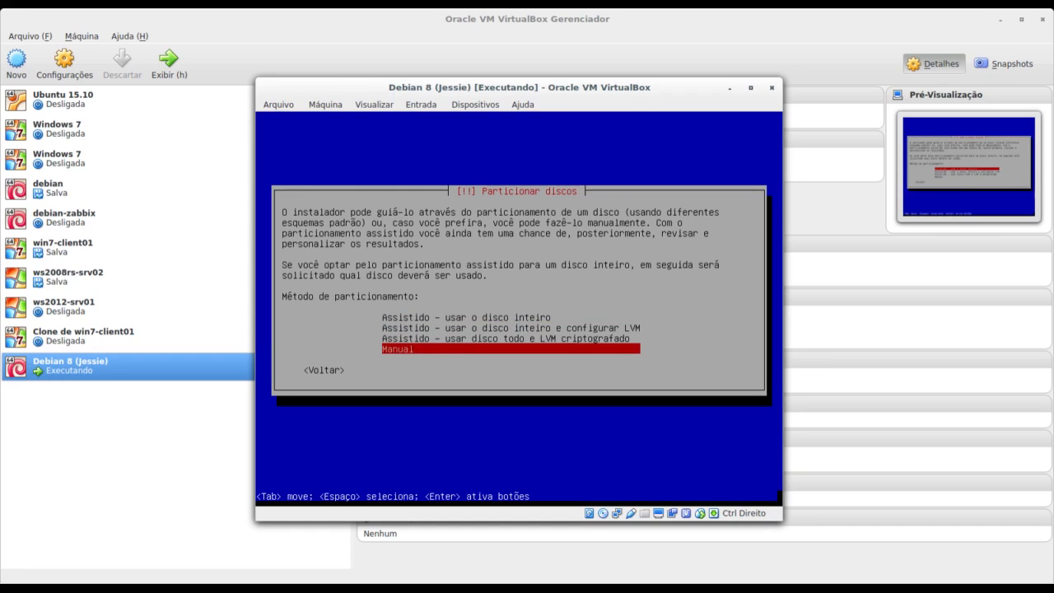
key("Up")
key("Up")
key("Up")
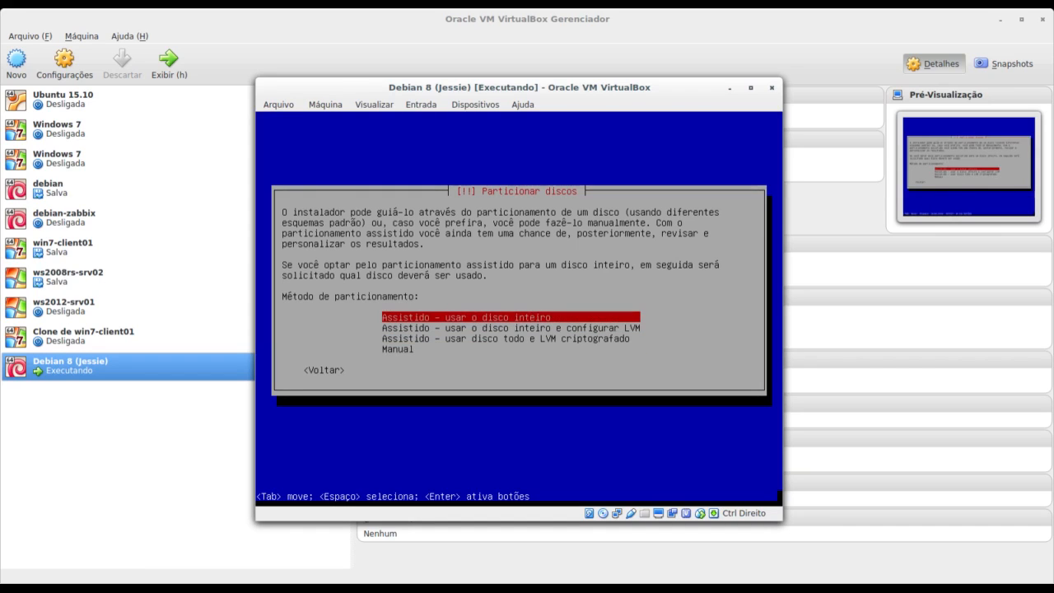
key("Return")
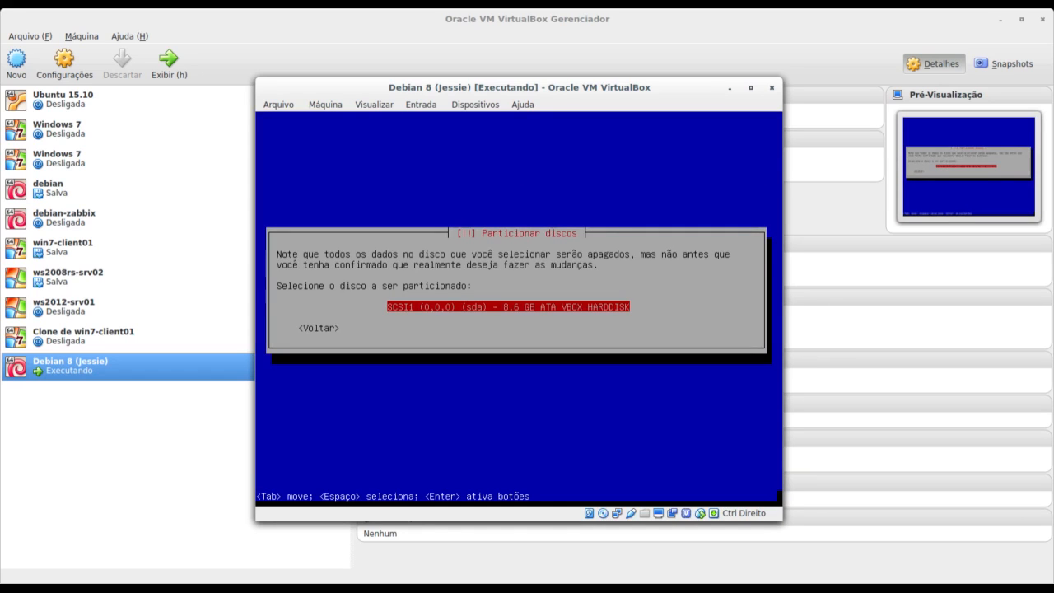
Select the 8.6 GB sda disk and browse the single-partition, /home and /home-/var-/tmp schemes.
key("Return")
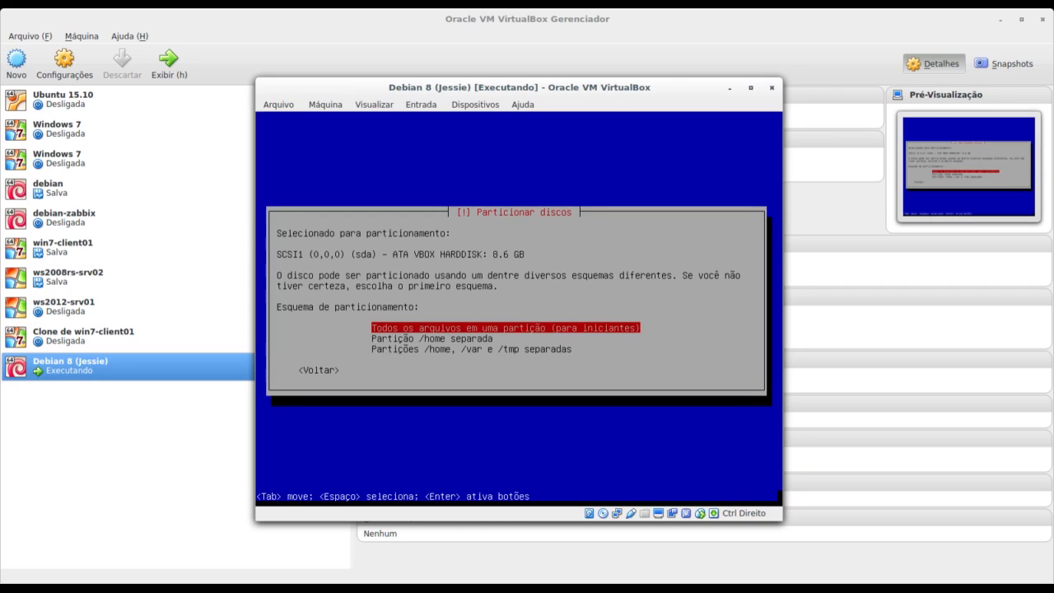
key("Down")
key("Up")
key("Down")
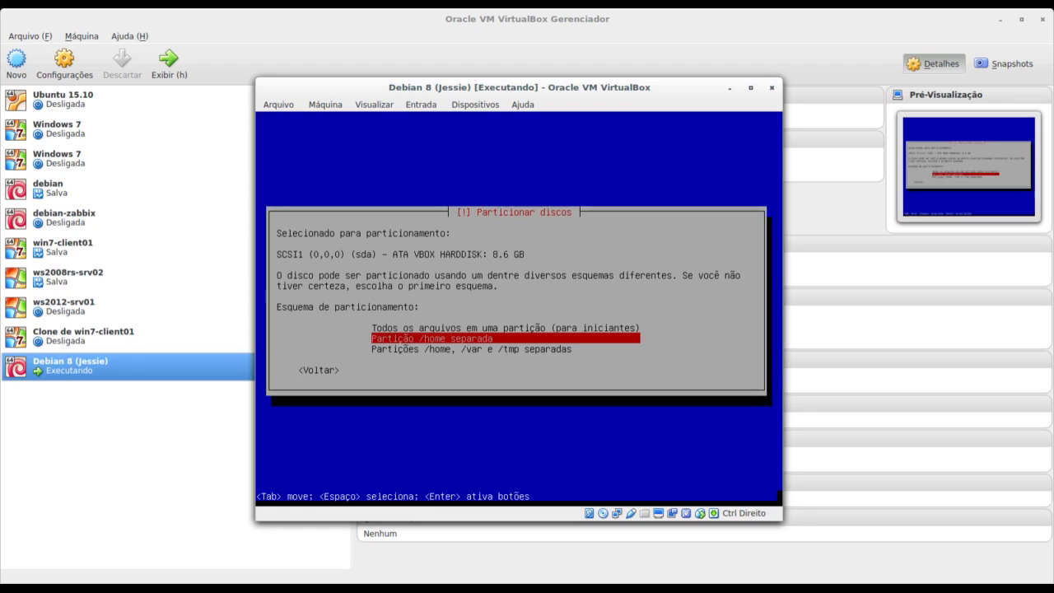
key("Down")
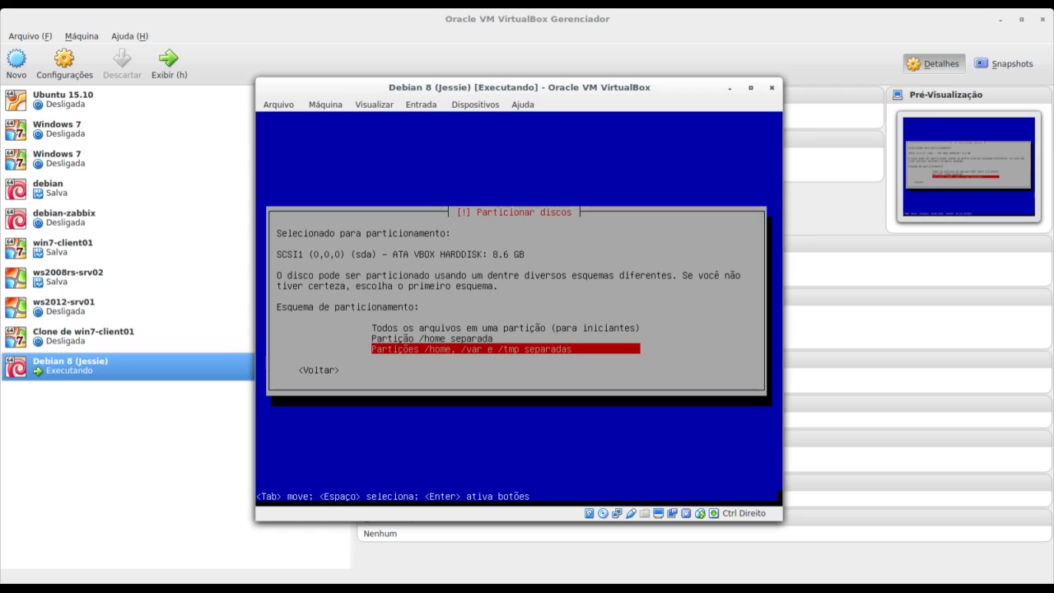
key("Up")
key("Down")
Back out twice to the partitioning method list and choose Manual partitioning.
key("Tab")
key("Return")
key("Tab")
key("Return")
key("Down")
key("Down")
key("Down")
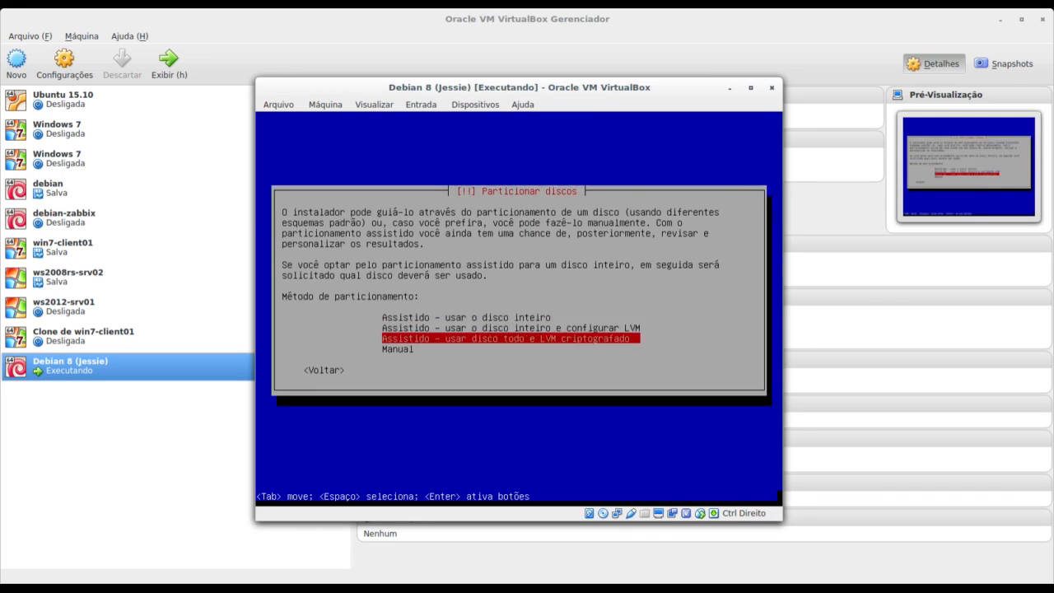
key("Return")
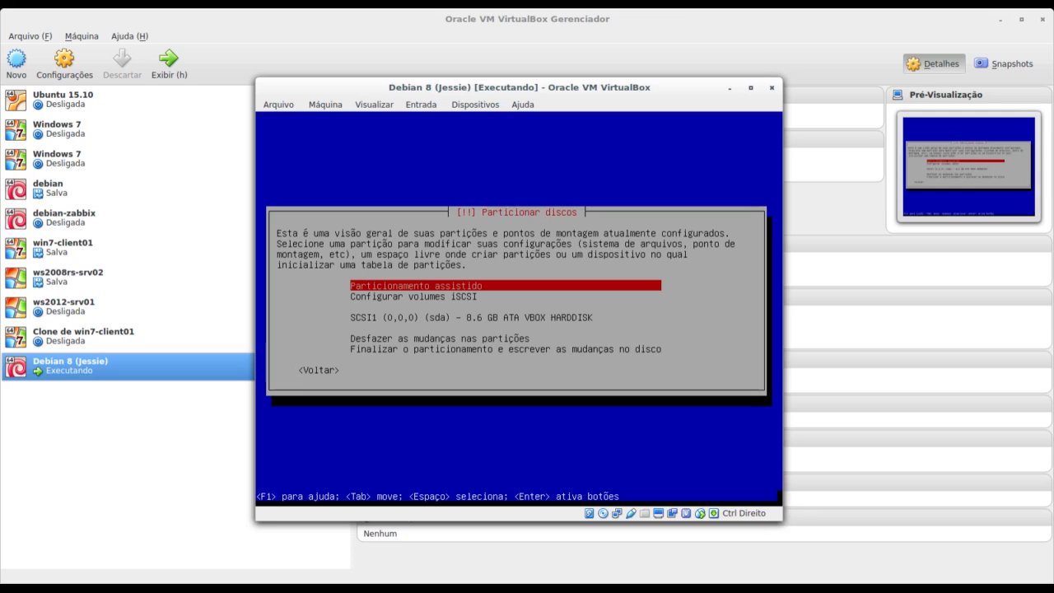
Create a new empty msdos partition table on the SCSI1 (sda) 8.6 GB VBOX HARDDISK.
key("Down")
key("Down")
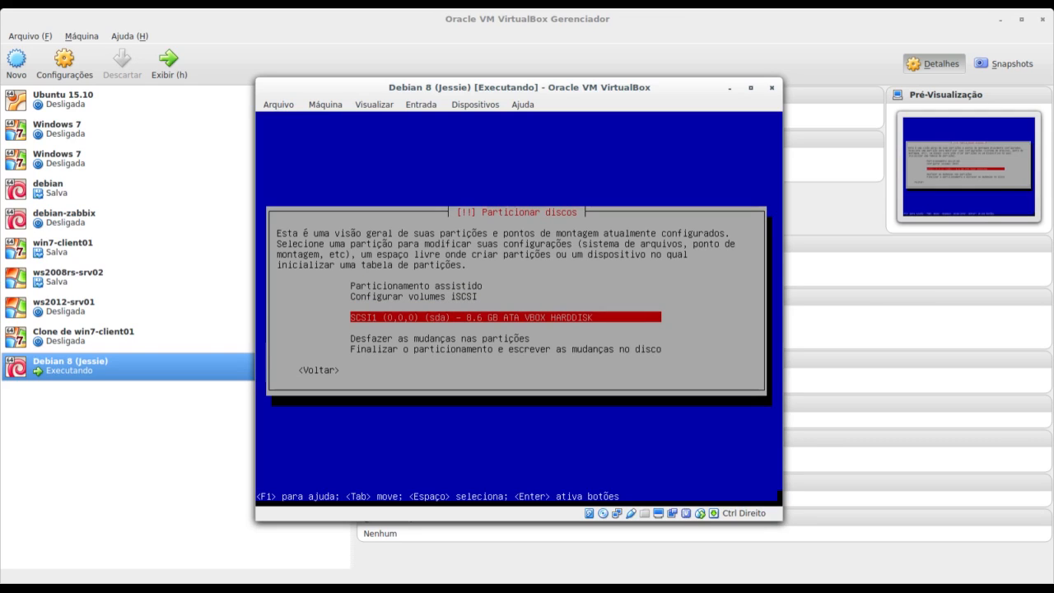
key("Return")
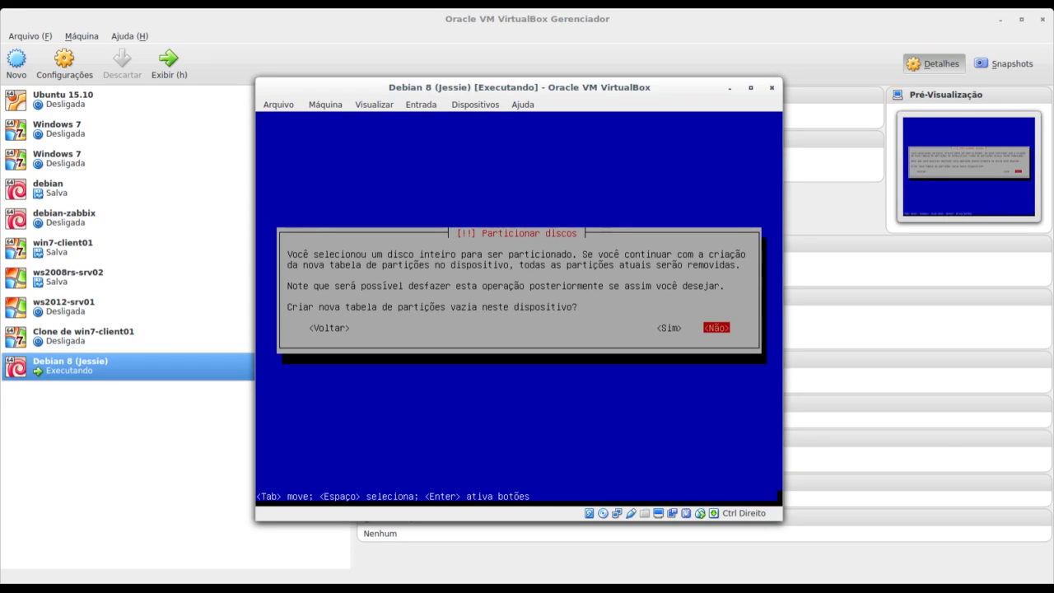
key("Left")
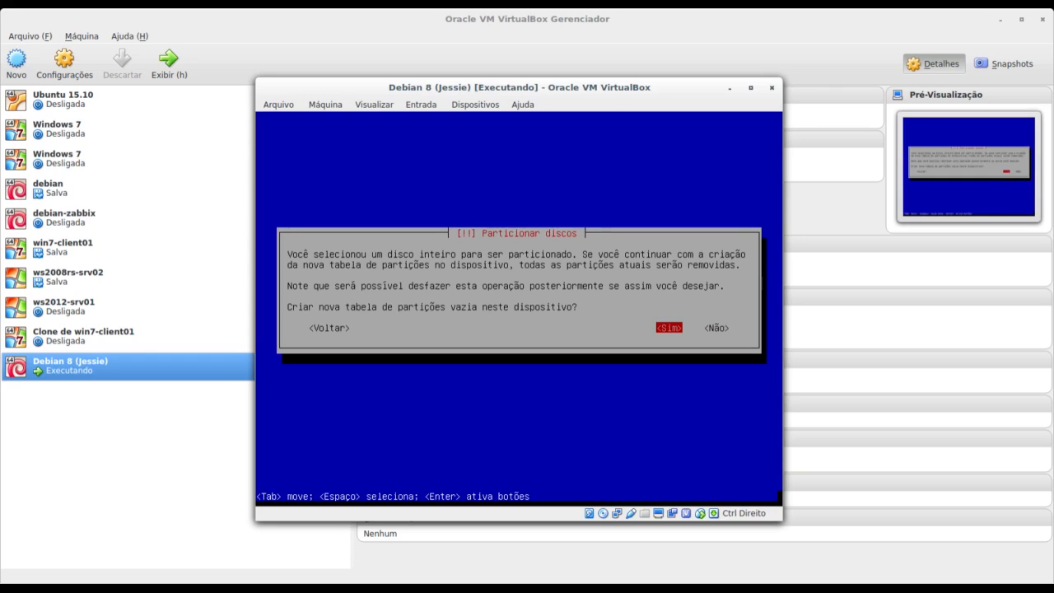
key("Return")
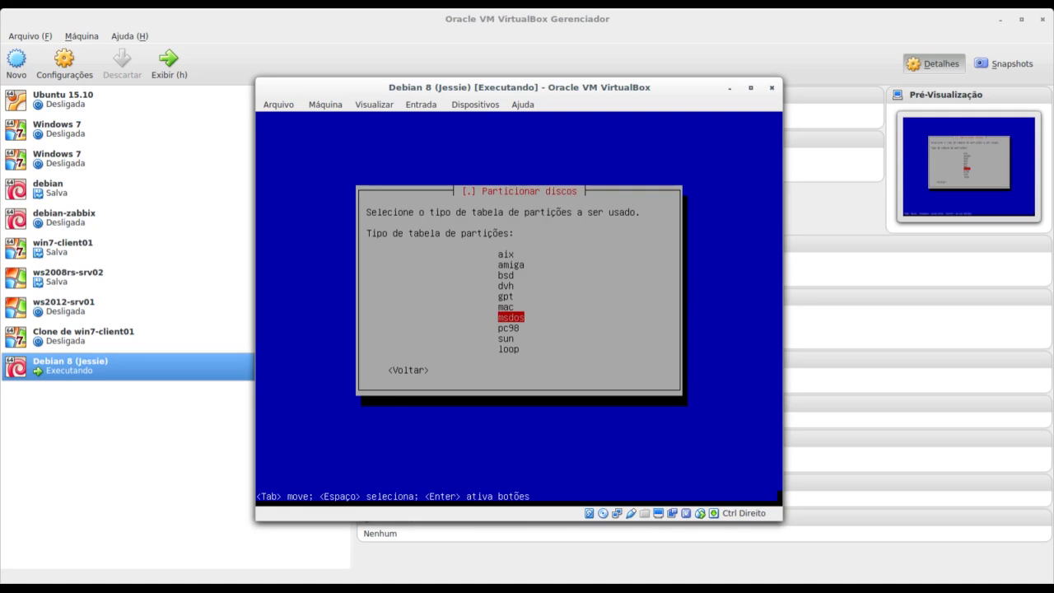
key("Return")
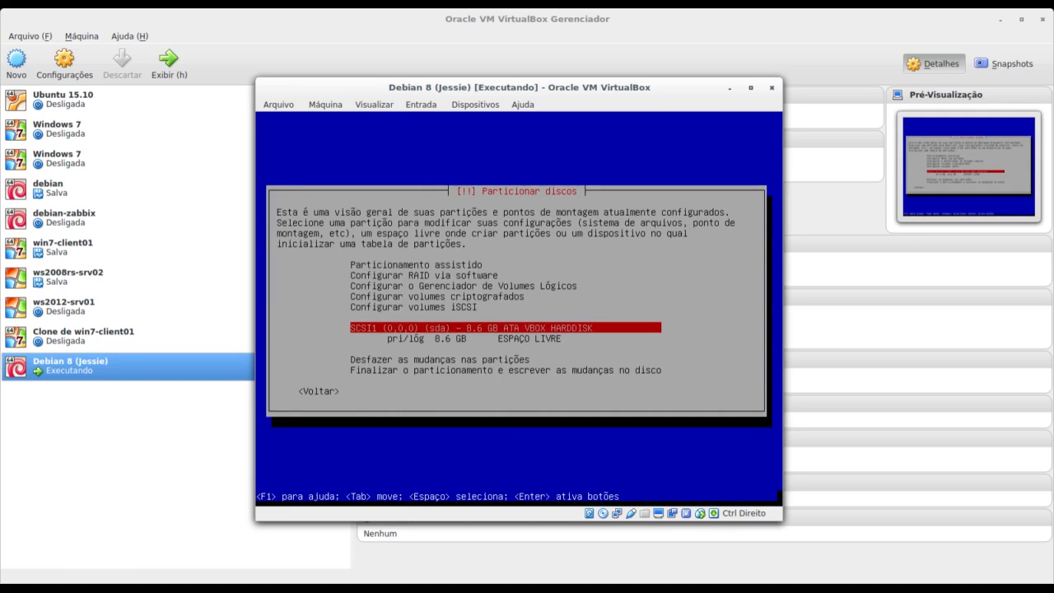
Create a 500 MB primary partition at the start of the 8.6 GB free space.
key("Down")
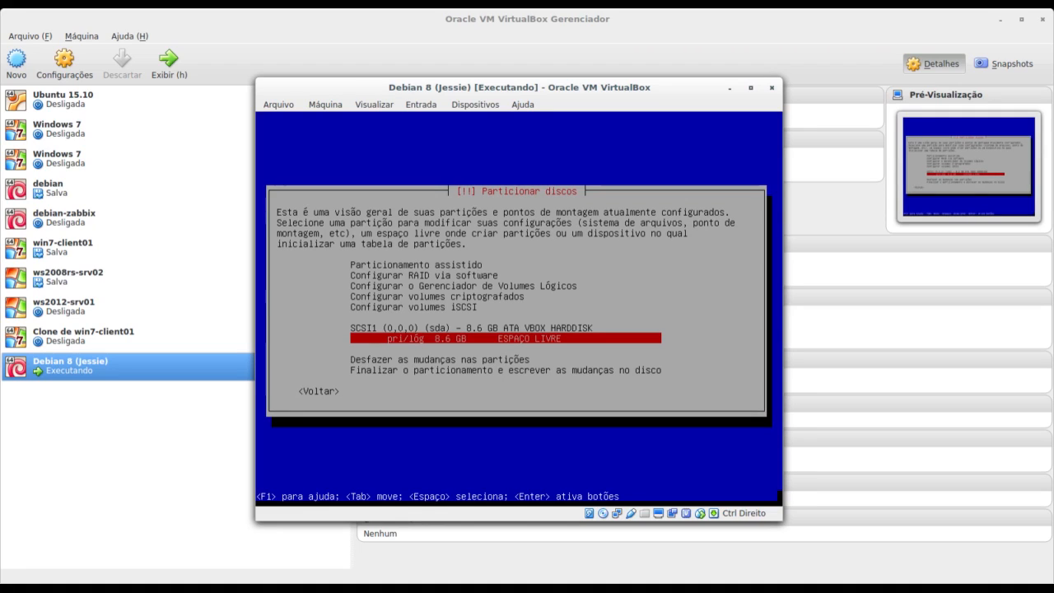
key("Return")
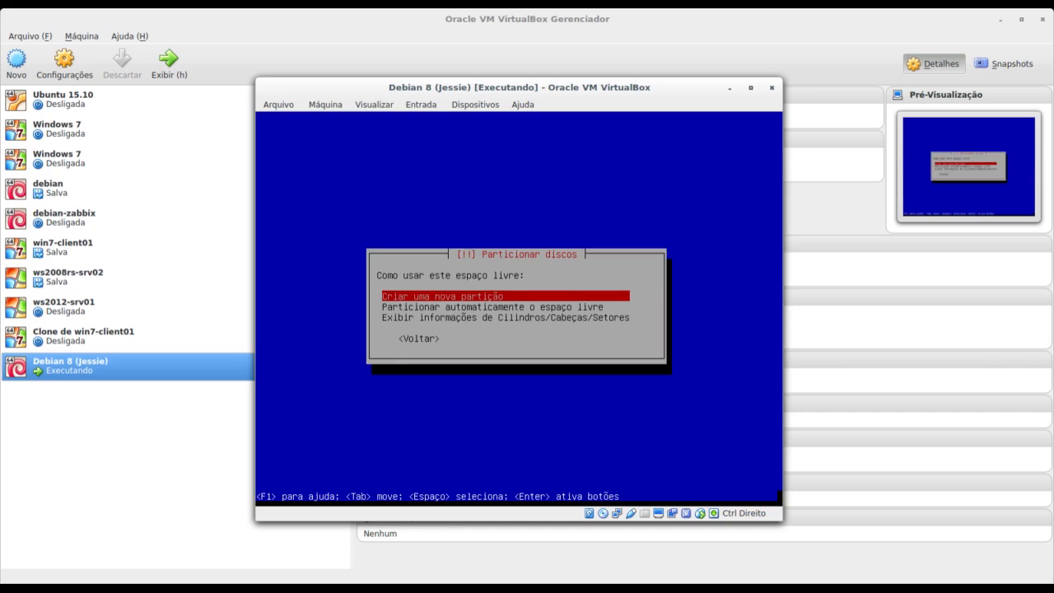
key("Return")
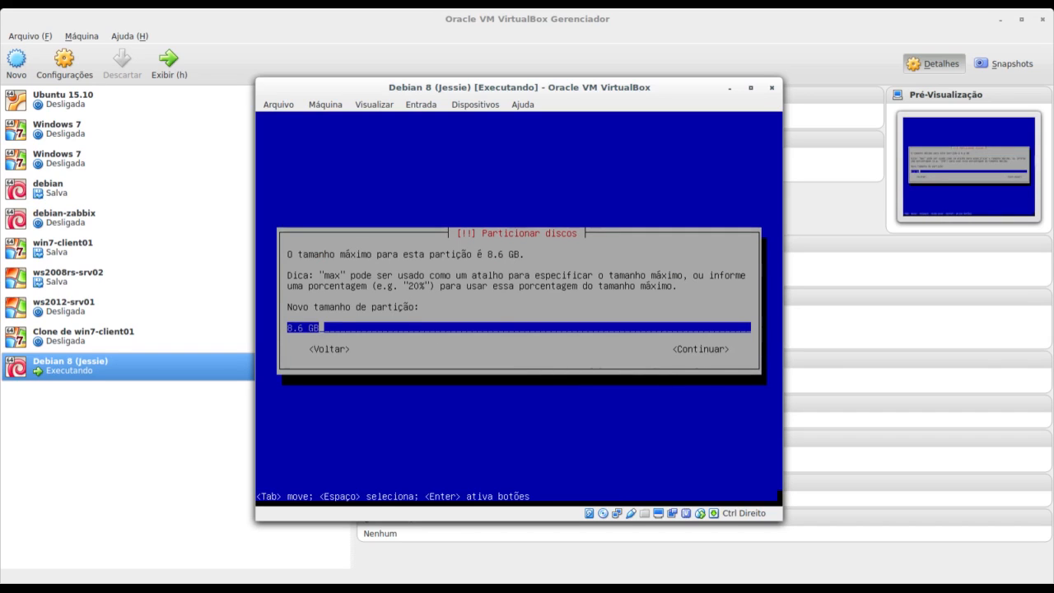
key("Left")
key("Left")
key("Right")
key("BackSpace")
key("BackSpace")
key("BackSpace")
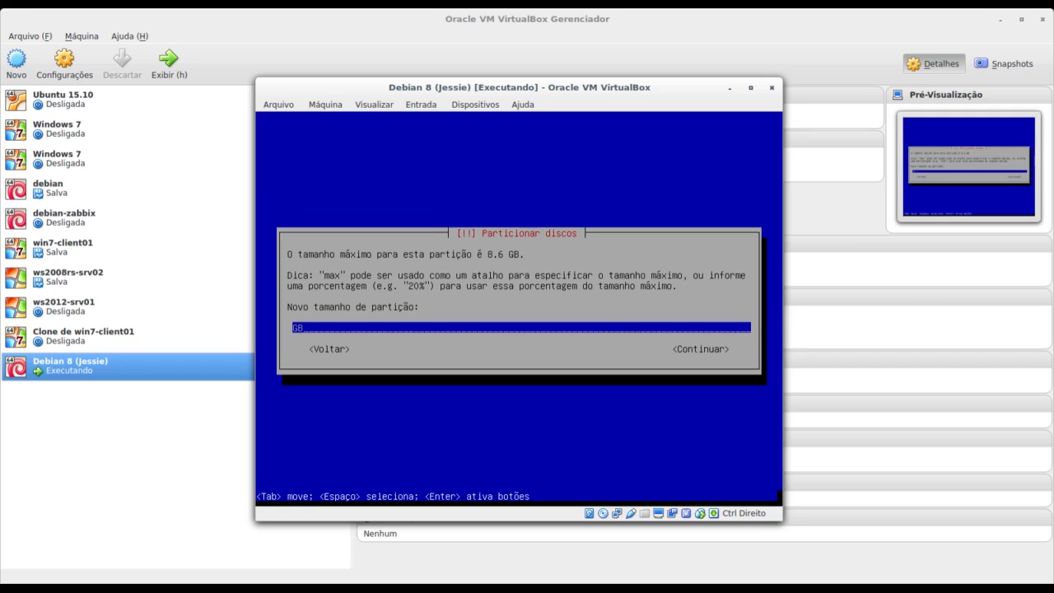
type("500 M")
key("Tab")
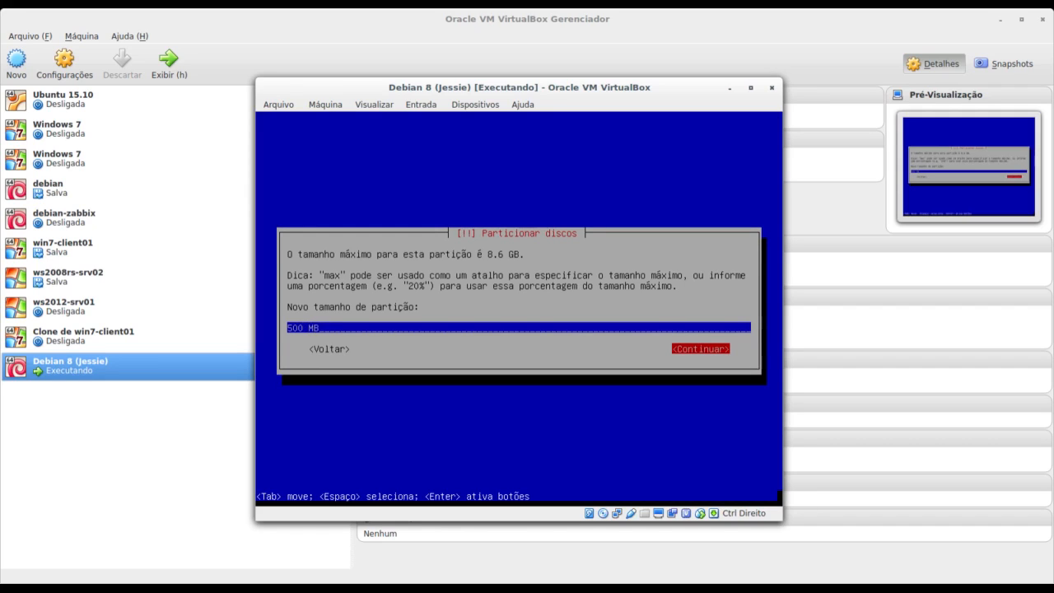
key("Return")
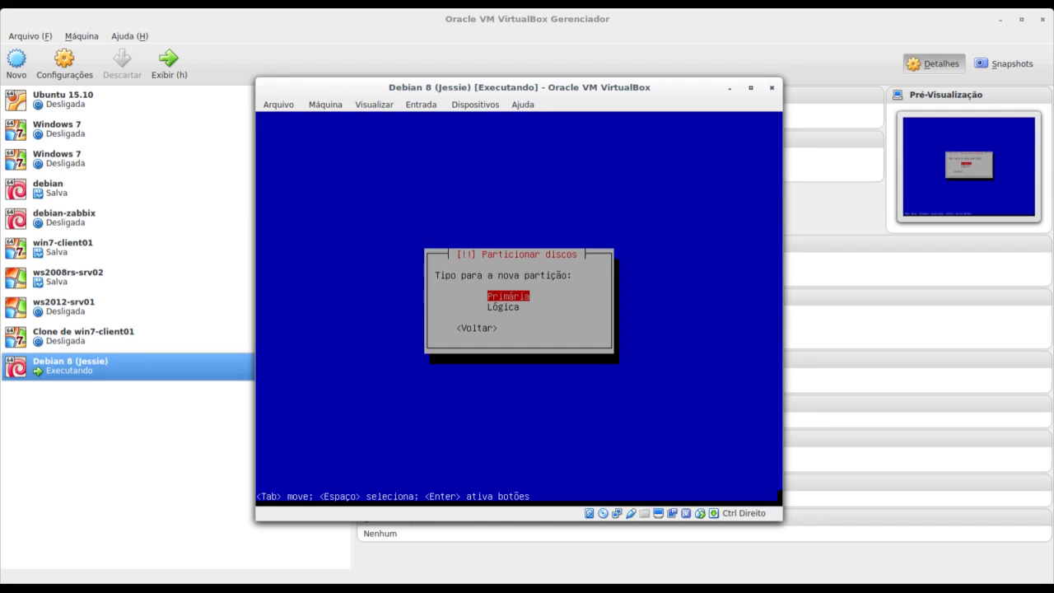
key("Return")
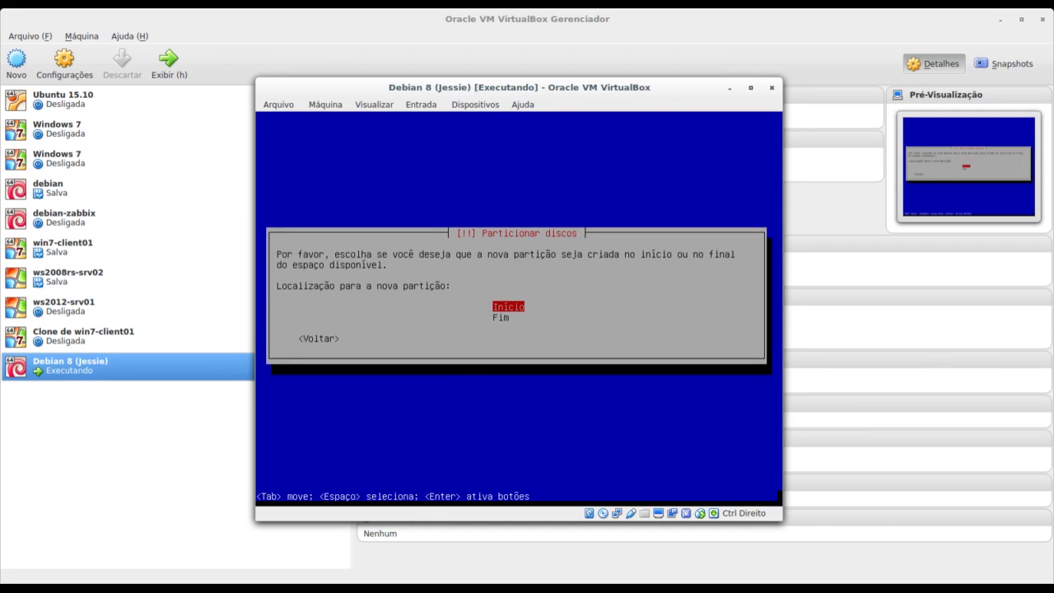
key("Return")
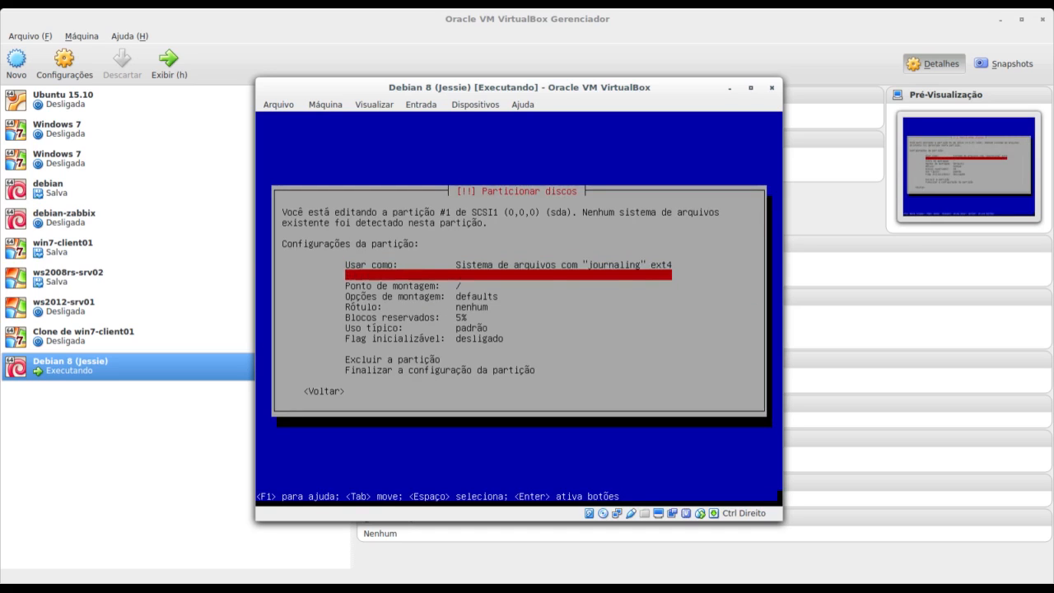
Set the first partition to use ext2 with mount point /boot.
key("Return")
key("Down")
key("Down")
key("Return")
key("Down")
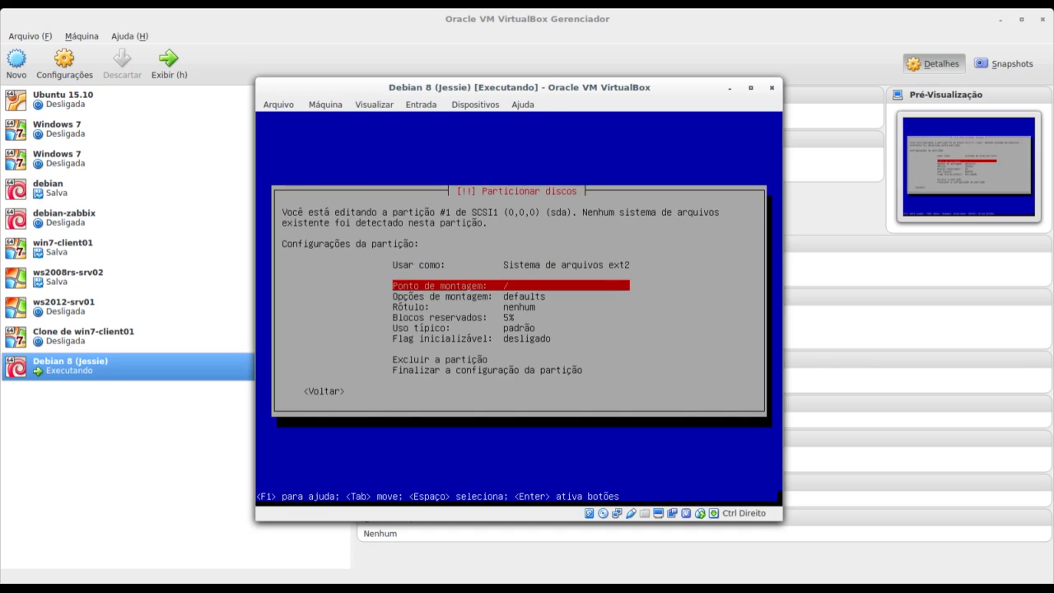
key("Return")
key("Down")
key("Return")
key("Return")
key("Down")
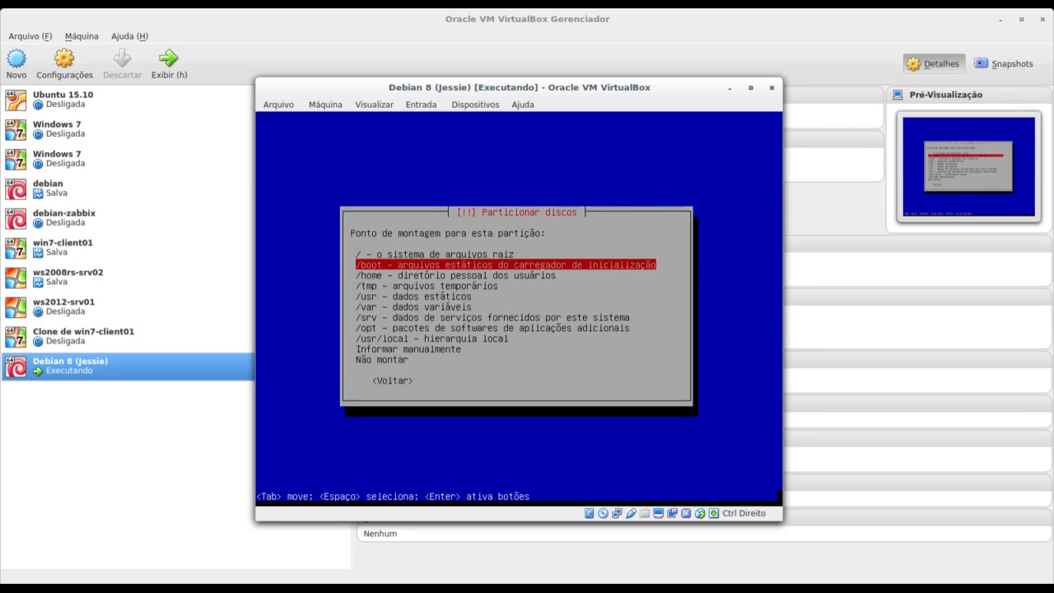
key("Return")
key("Up")
key("Down")
key("Down")
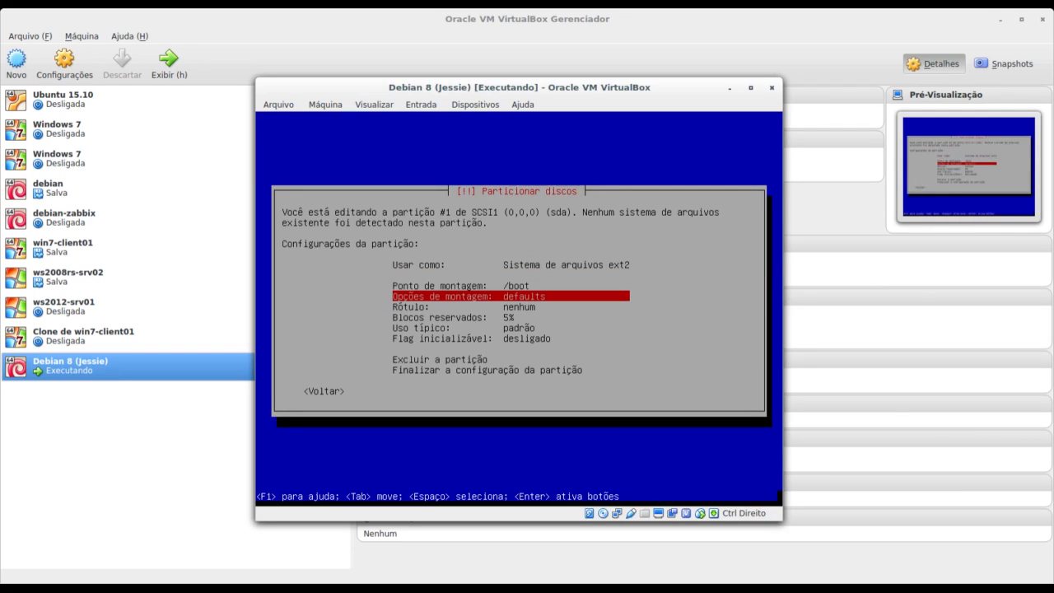
key("Down")
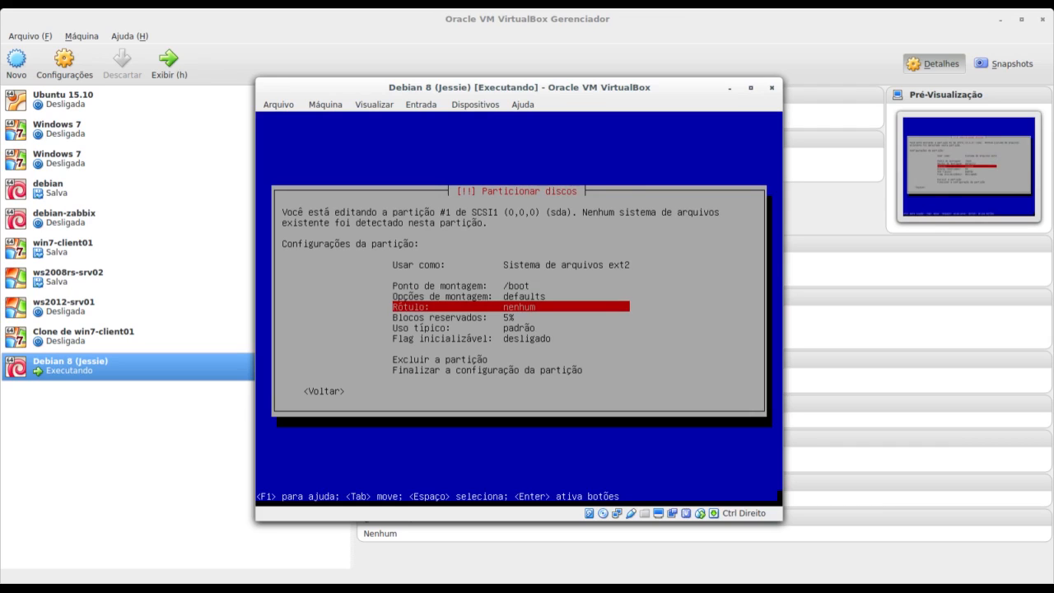
Label the partition 'boot', turn its bootable flag on, and finish its setup.
key("Return")
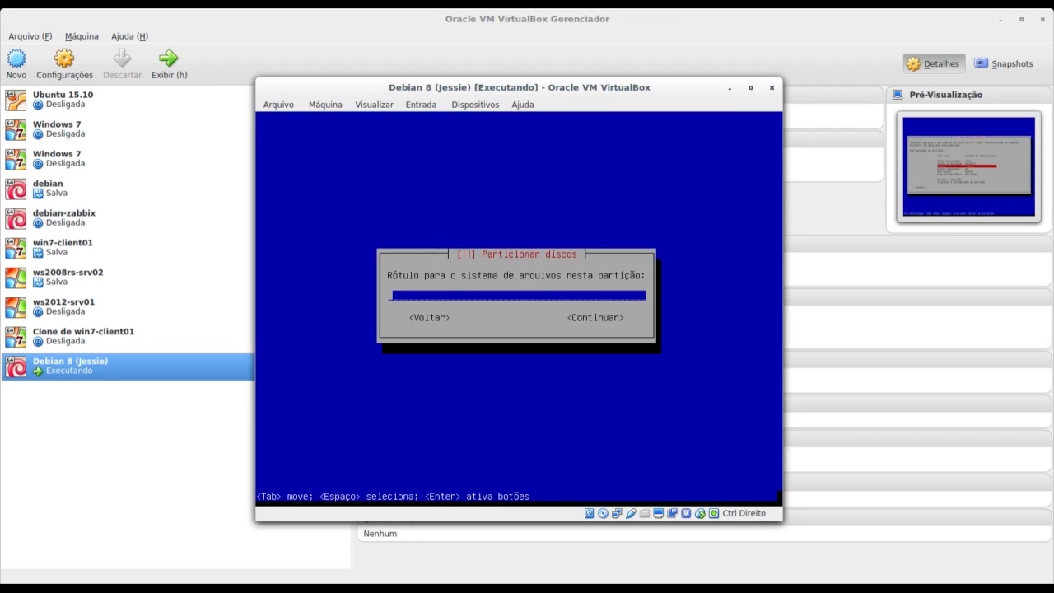
type("boot")
key("Tab")
key("Return")
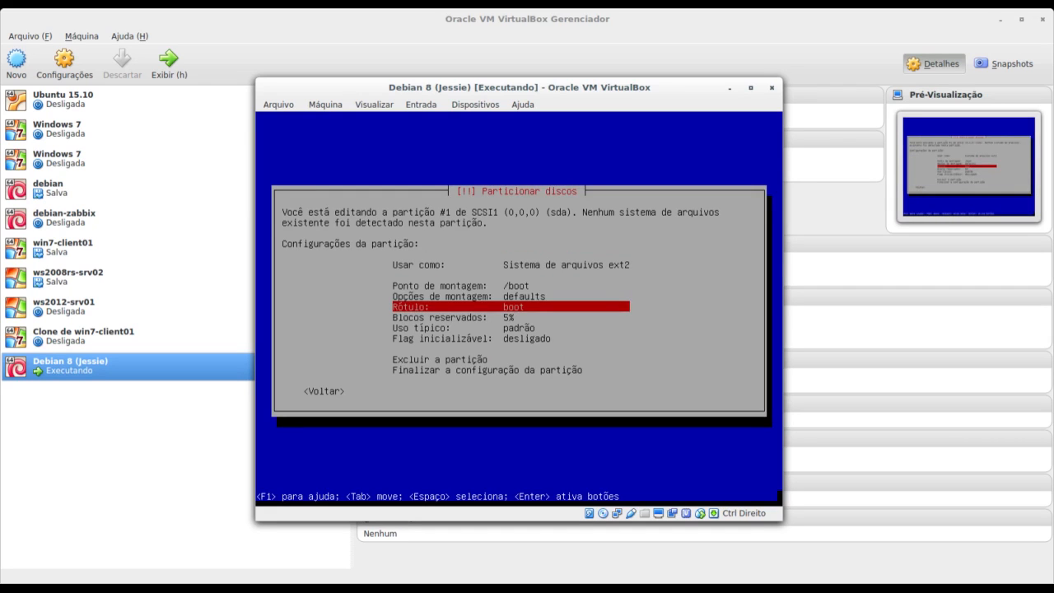
key("Down")
key("Down")
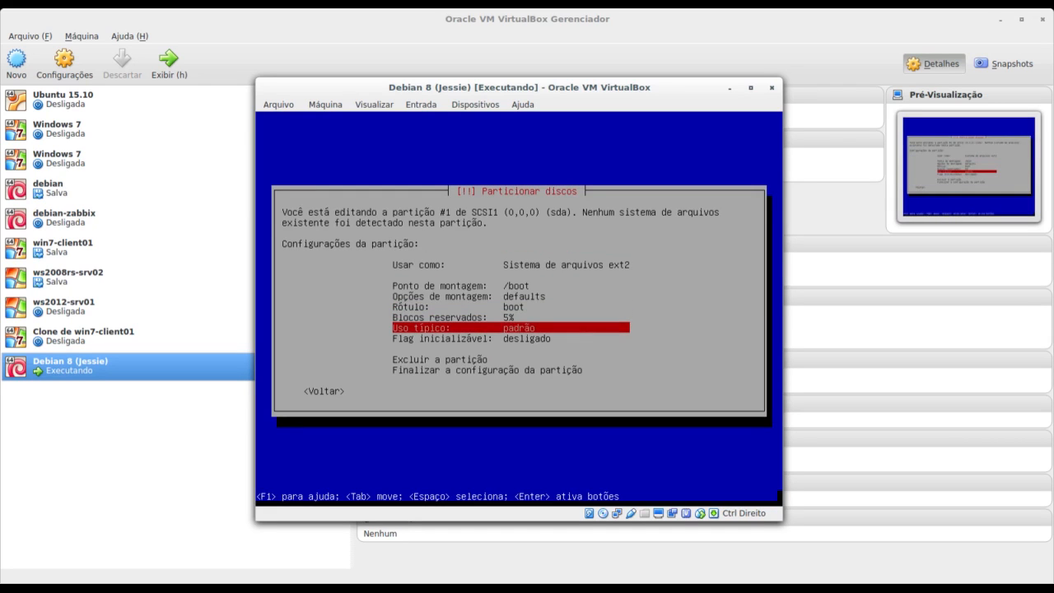
key("Down")
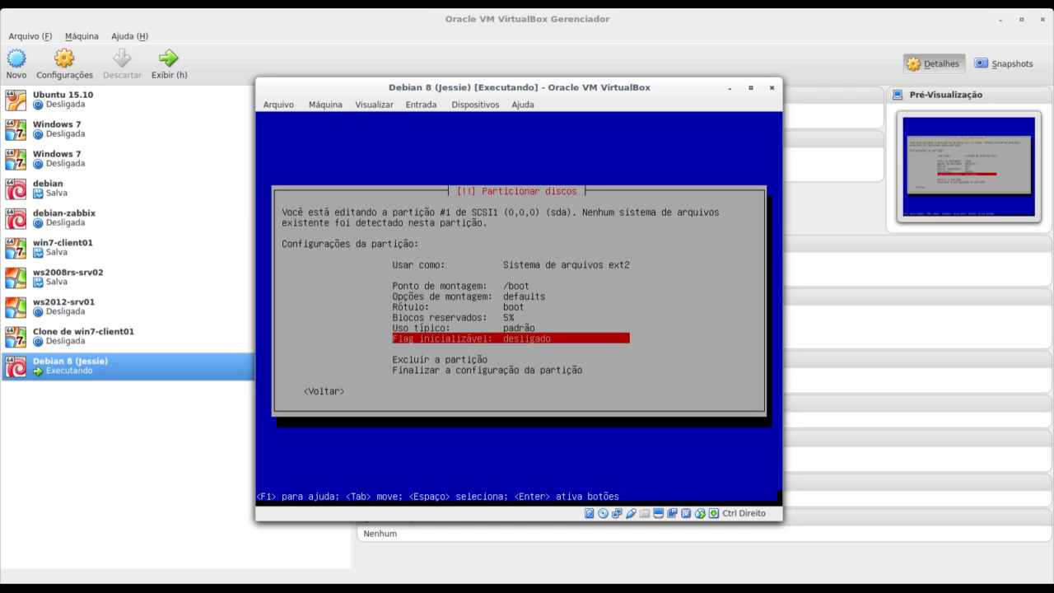
key("Return")
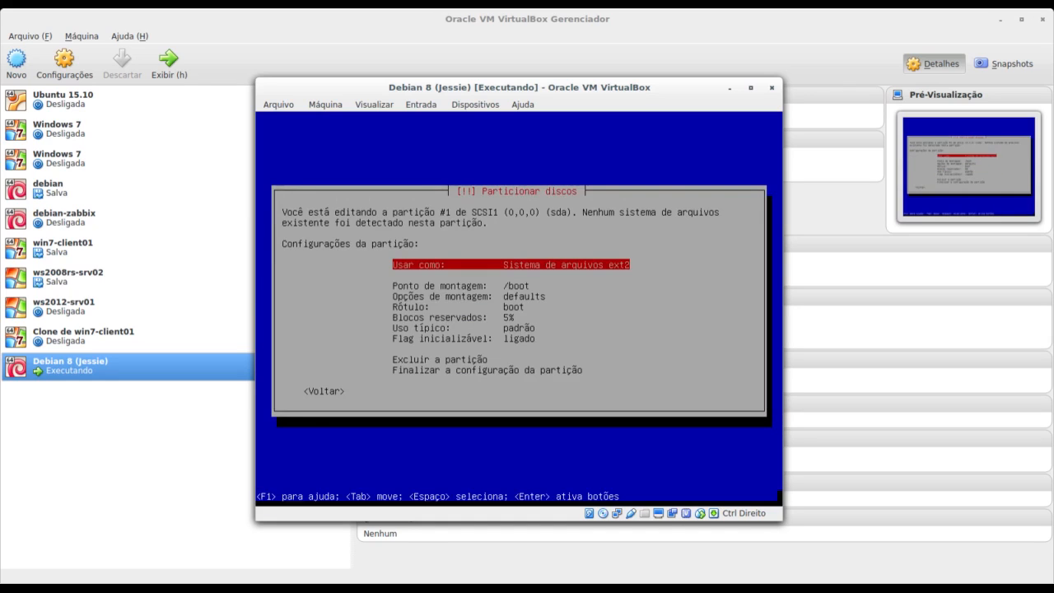
key("Down")
key("Down")
key("Down")
key("Down")
key("Down")
key("Down")
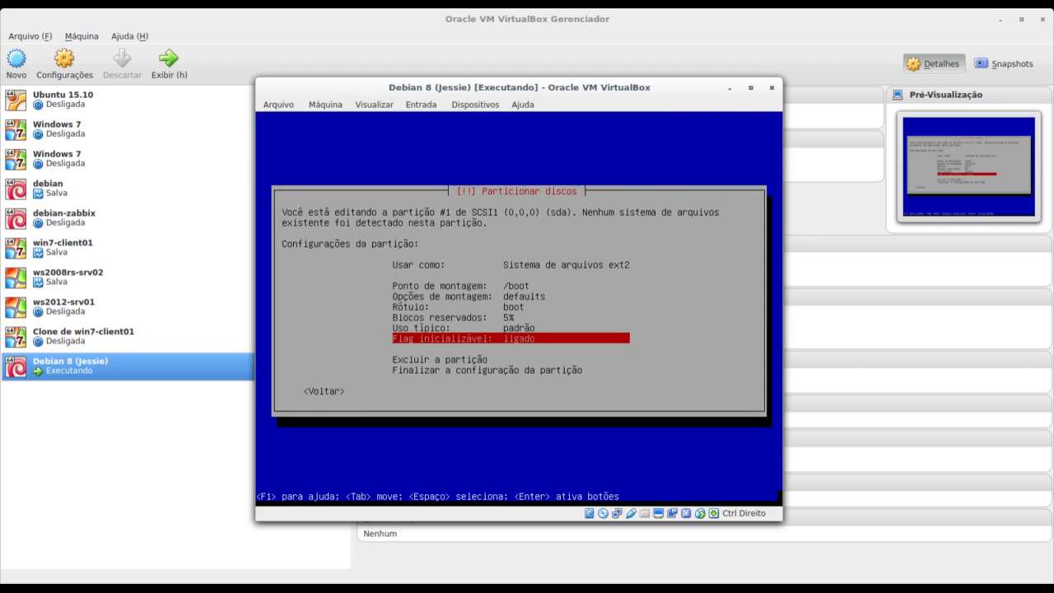
key("Down")
key("Down")
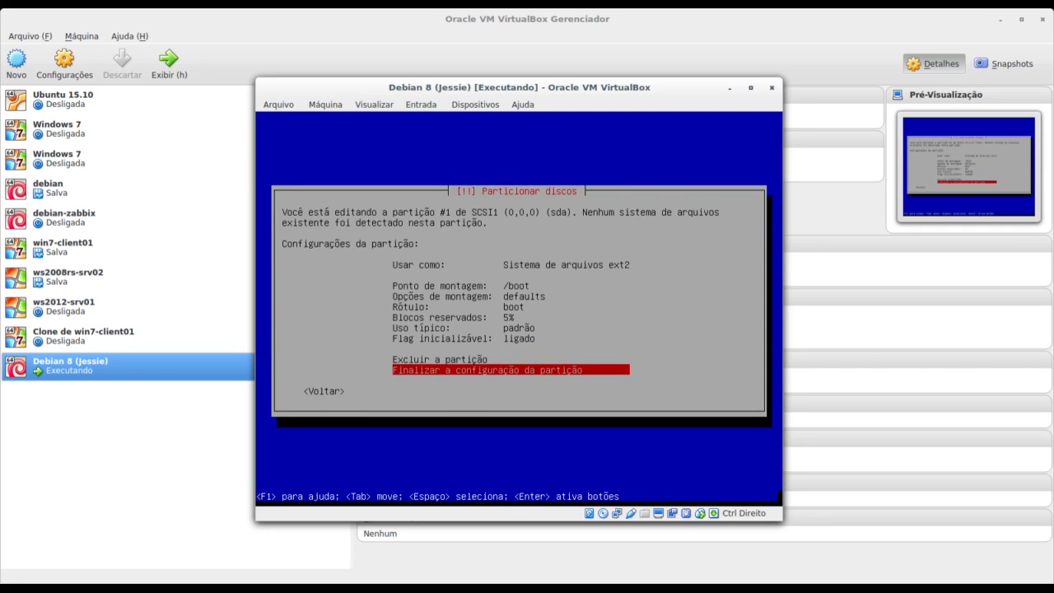
key("Return")
Select the remaining 8.1 GB free space to start another partition.
key("Down")
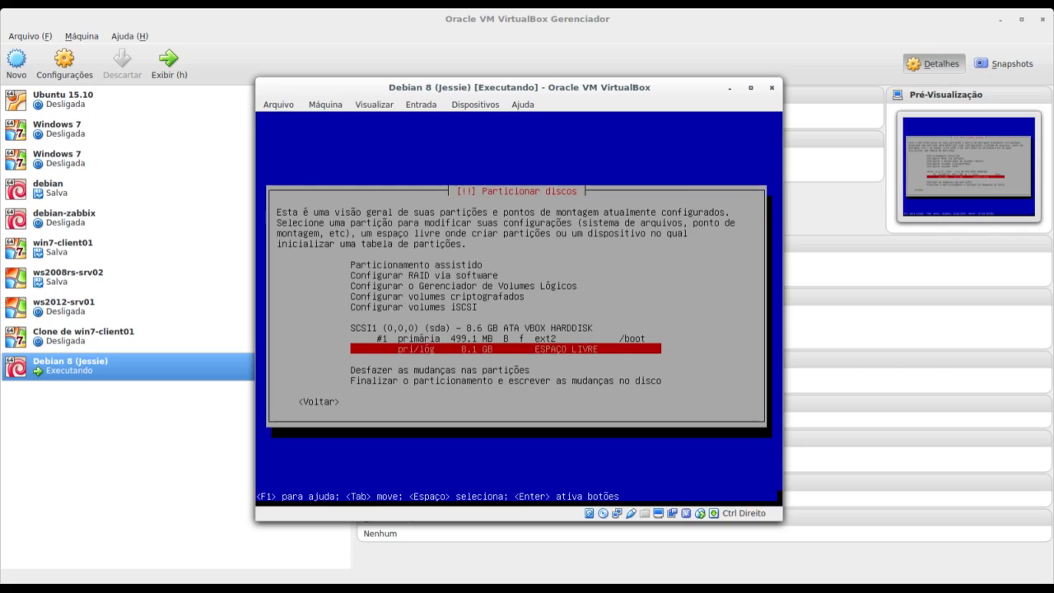
key("Up")
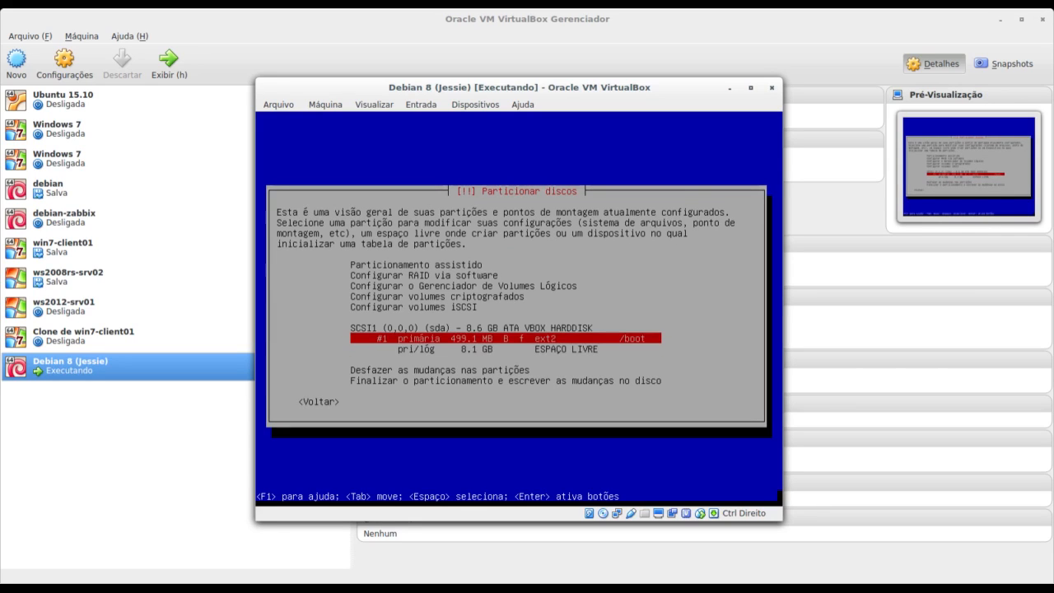
key("Down")
key("Up")
key("Down")
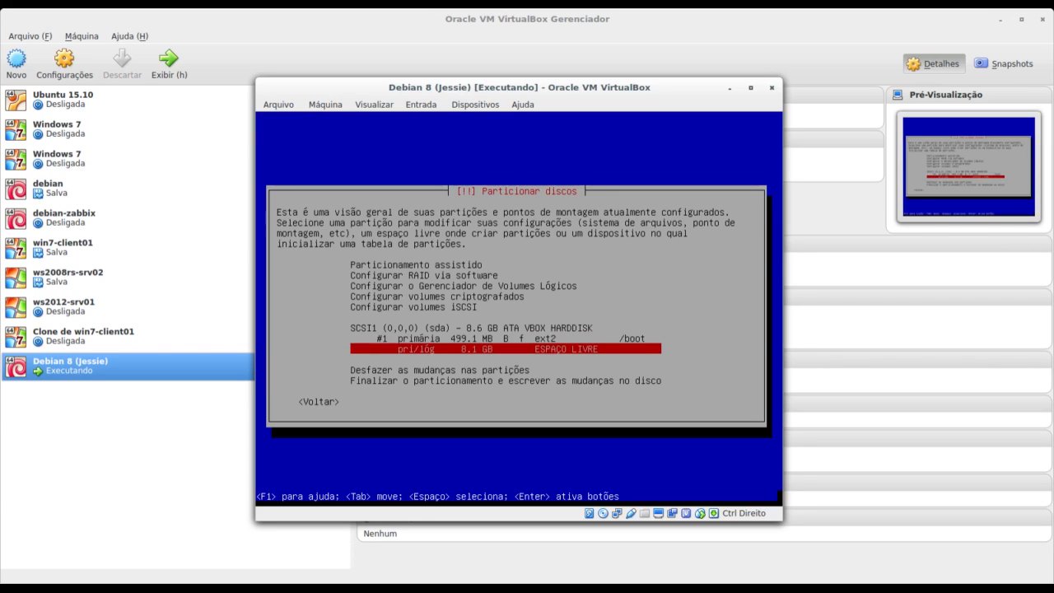
key("Return")
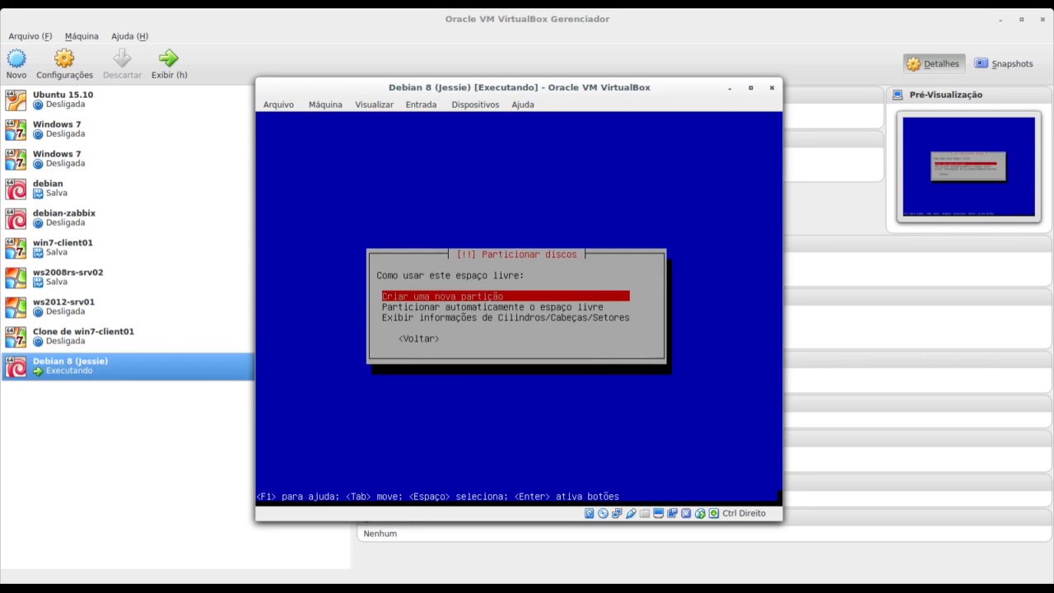
Create another new partition with a size of 500 MB.
key("Return")
key("Left")
key("Left")
key("Left")
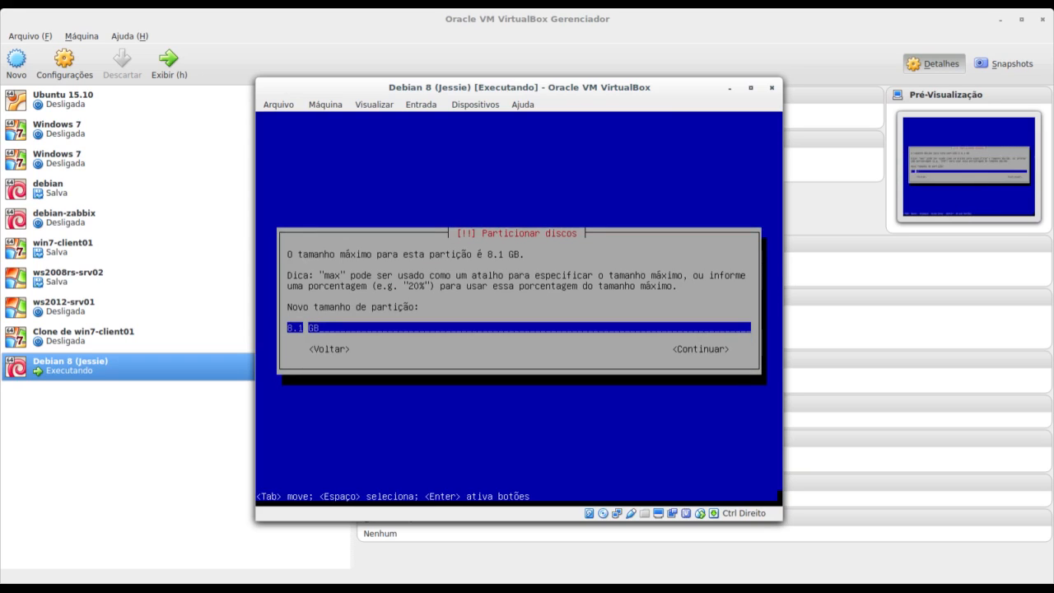
key("BackSpace")
key("BackSpace")
key("BackSpace")
type("500")
key("Delete")
type("M")
key("Tab")
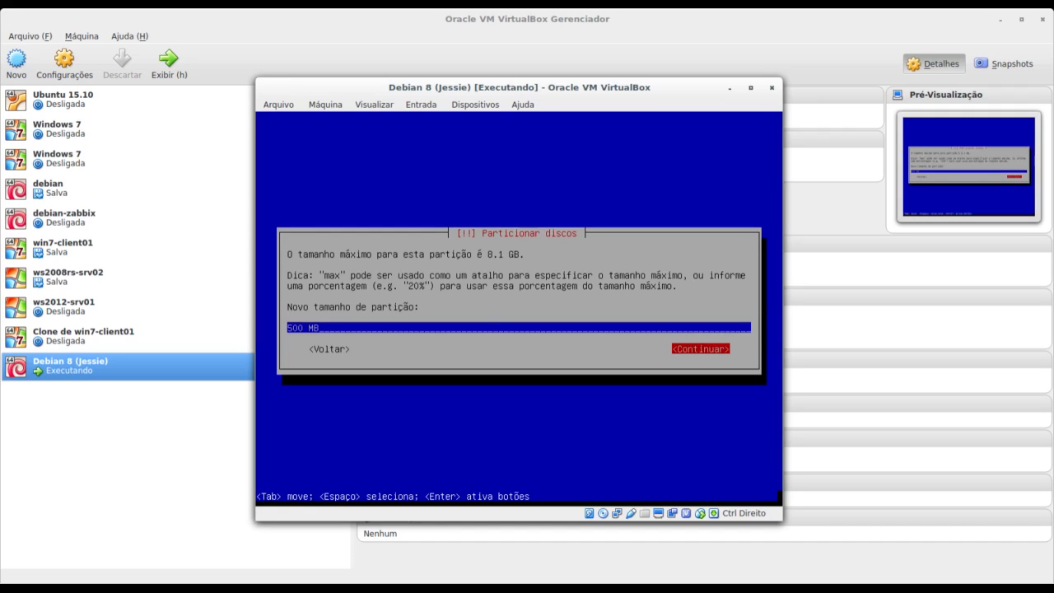
key("Return")
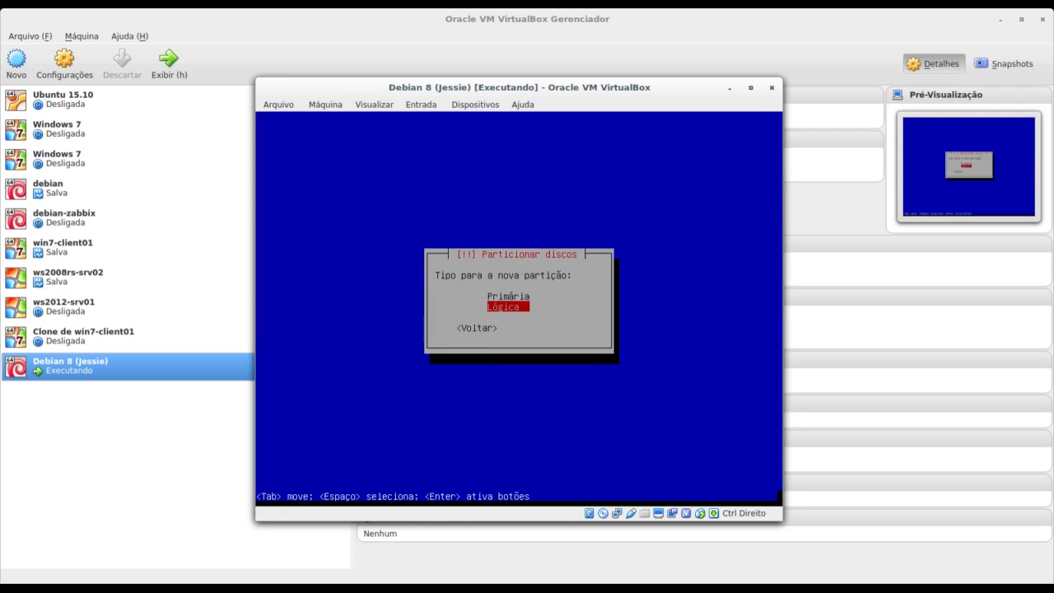
Make it a logical partition used as swap area and finish its setup.
key("Up")
key("Down")
key("Return")
key("Return")
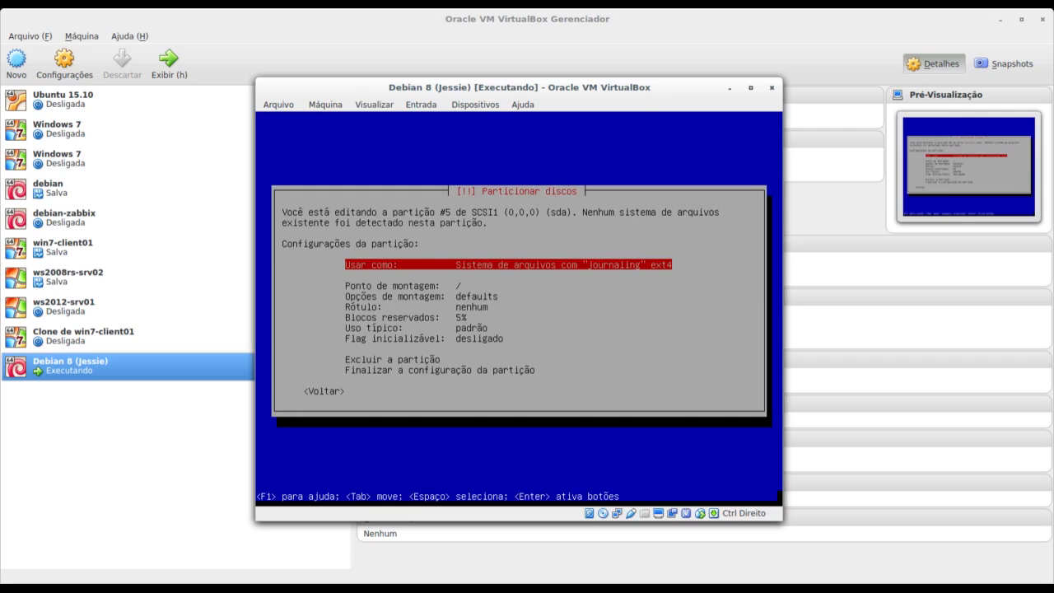
key("Return")
key("Down")
key("Down")
key("Down")
key("Down")
key("Down")
key("Down")
key("Down")
key("Down")
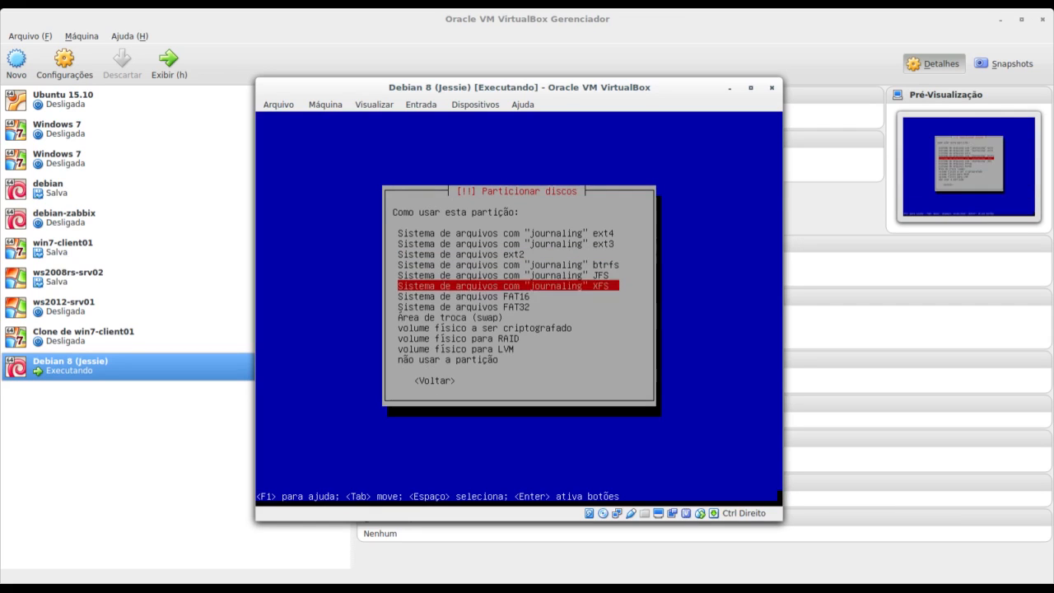
key("Return")
key("Down")
key("Down")
key("Down")
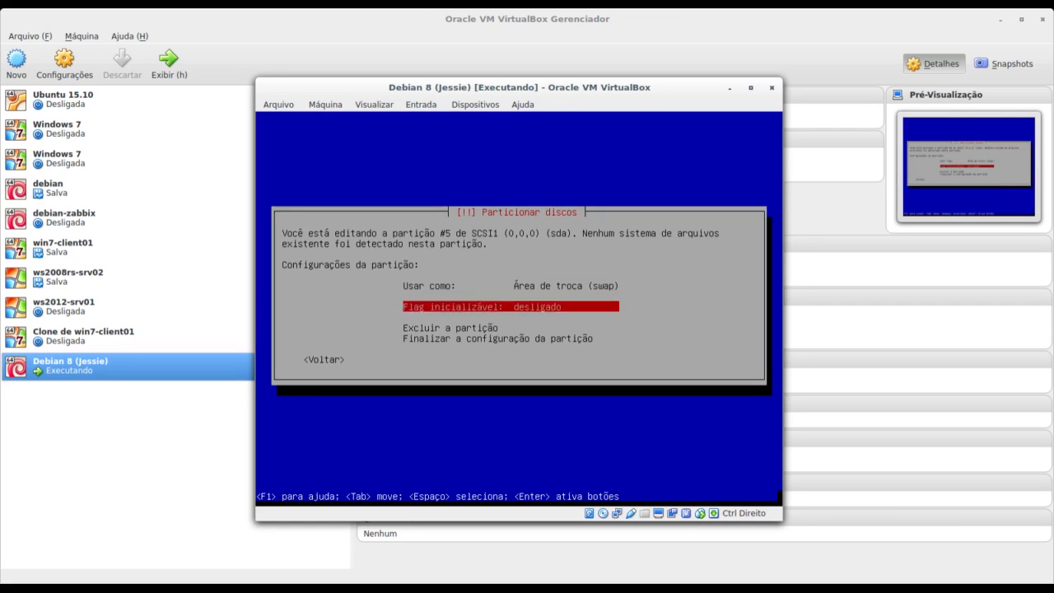
key("Return")
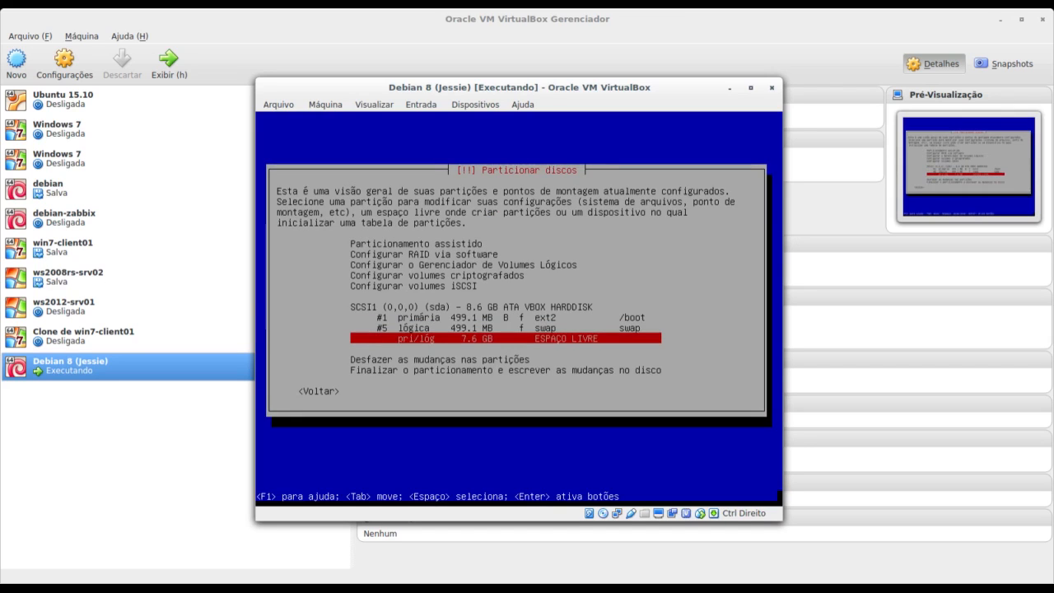
Create a new primary partition using the full 7.6 GB of free space.
key("Down")
key("Return")
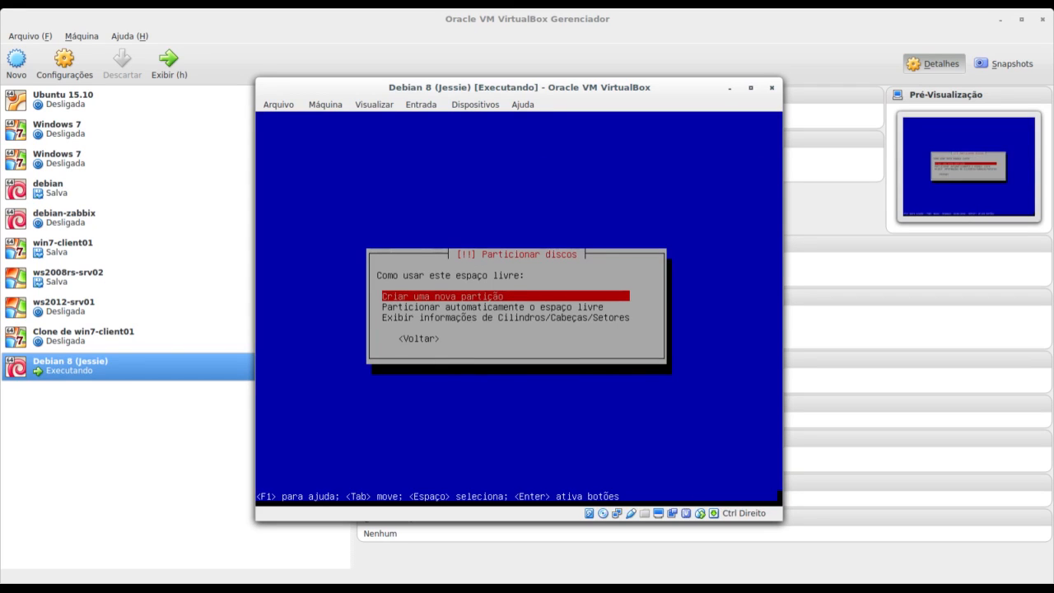
key("Return")
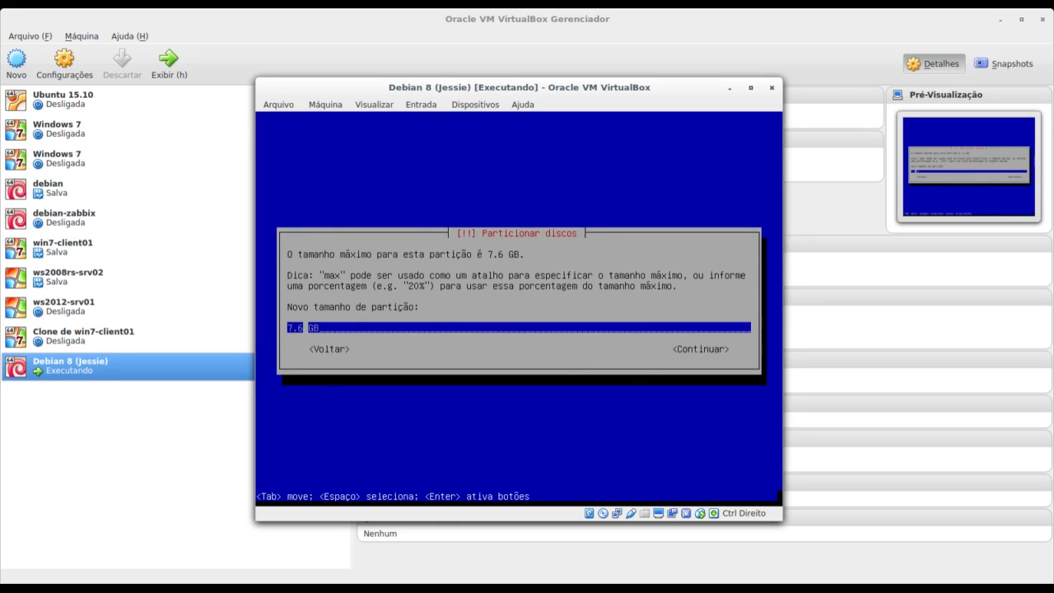
key("Tab")
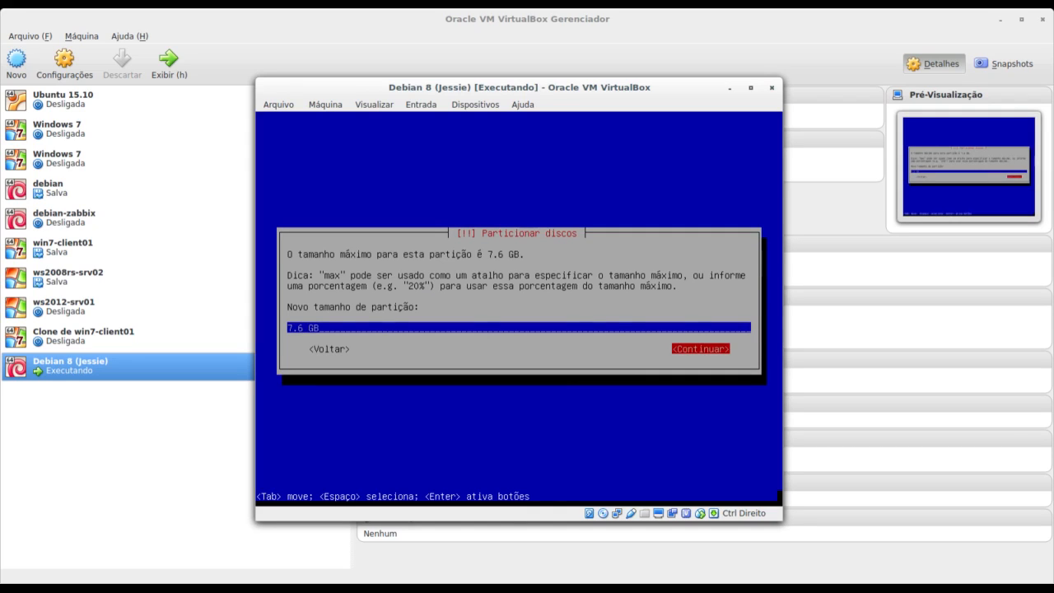
key("Return")
key("Up")
key("Return")
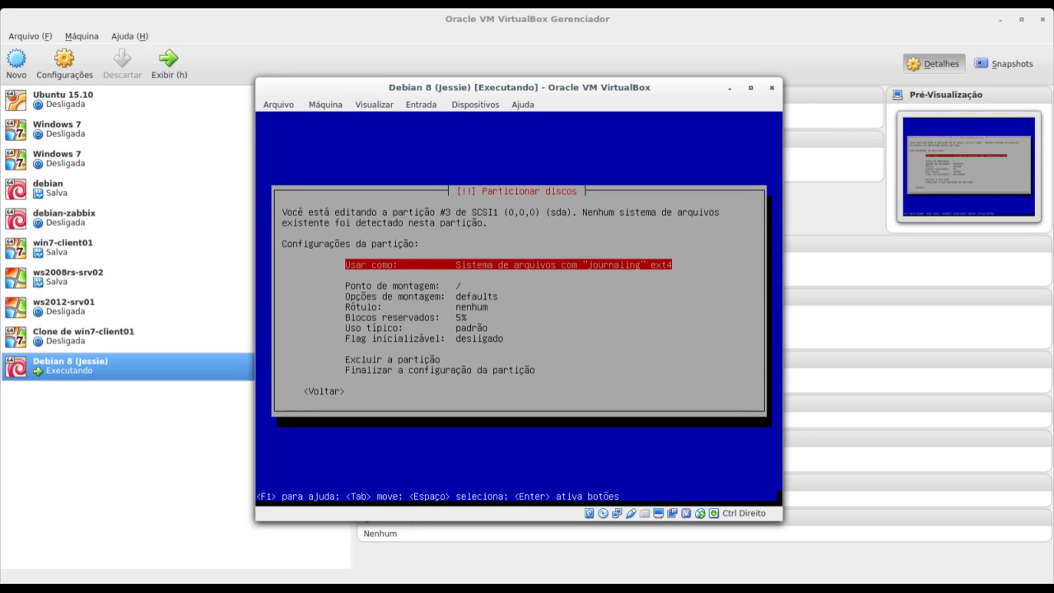
Mount the partition at / with label 'root' and finish its setup.
key("Down")
key("Down")
key("Down")
key("Up")
key("Up")
key("Return")
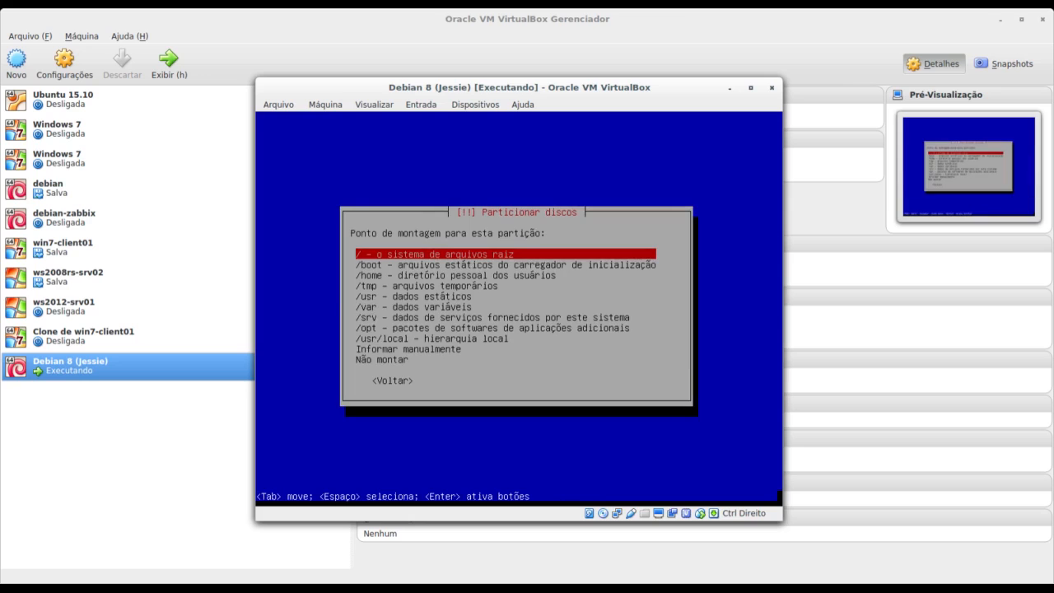
key("Return")
key("Down")
key("Down")
key("Down")
key("Down")
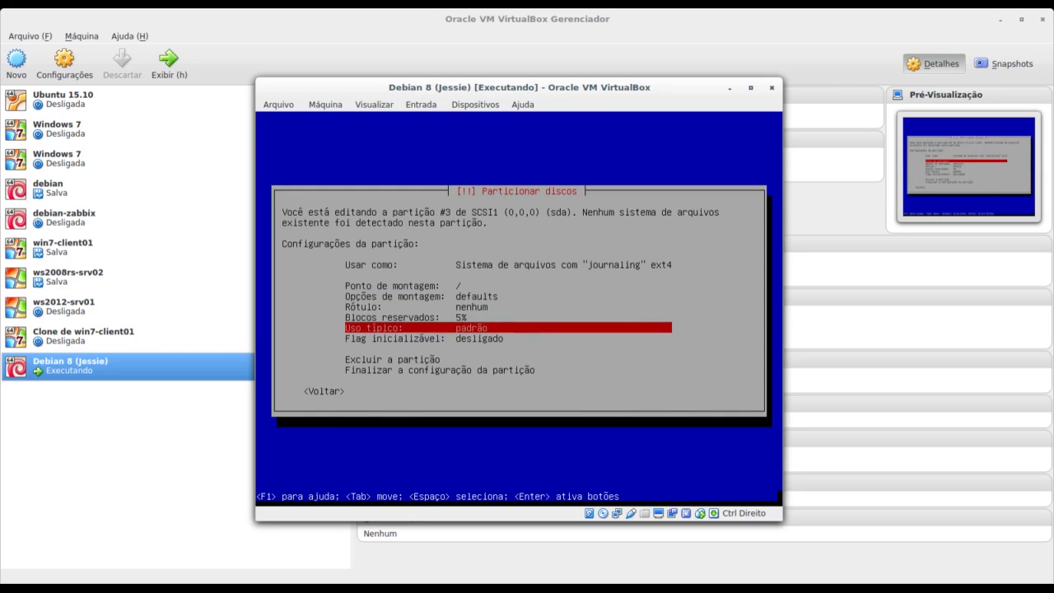
key("Up")
key("Up")
key("Return")
type("root")
key("Tab")
key("Return")
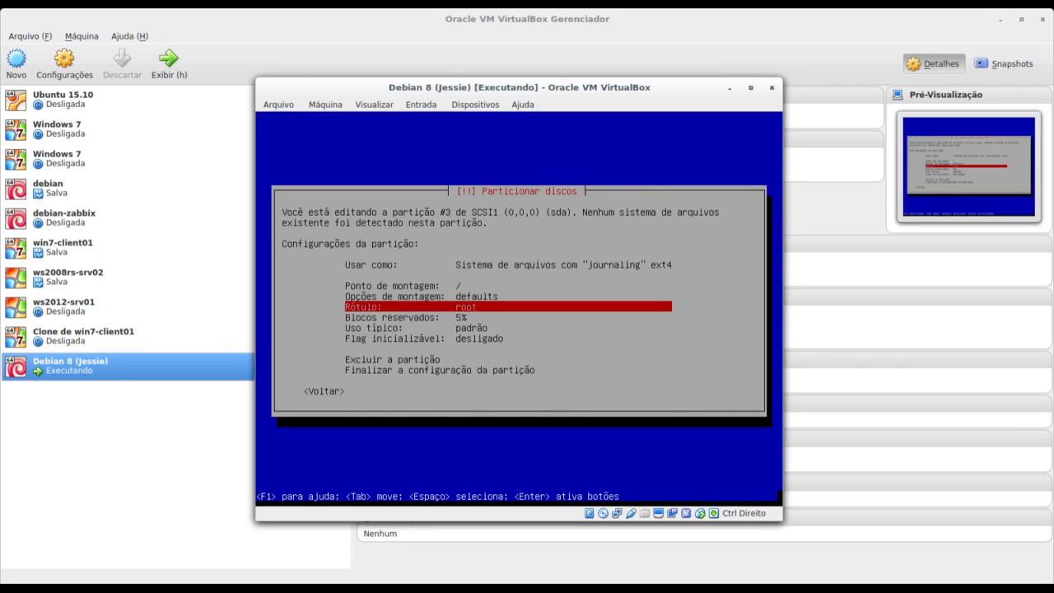
key("Down")
key("Down")
key("Down")
key("Down")
key("Down")
key("Return")
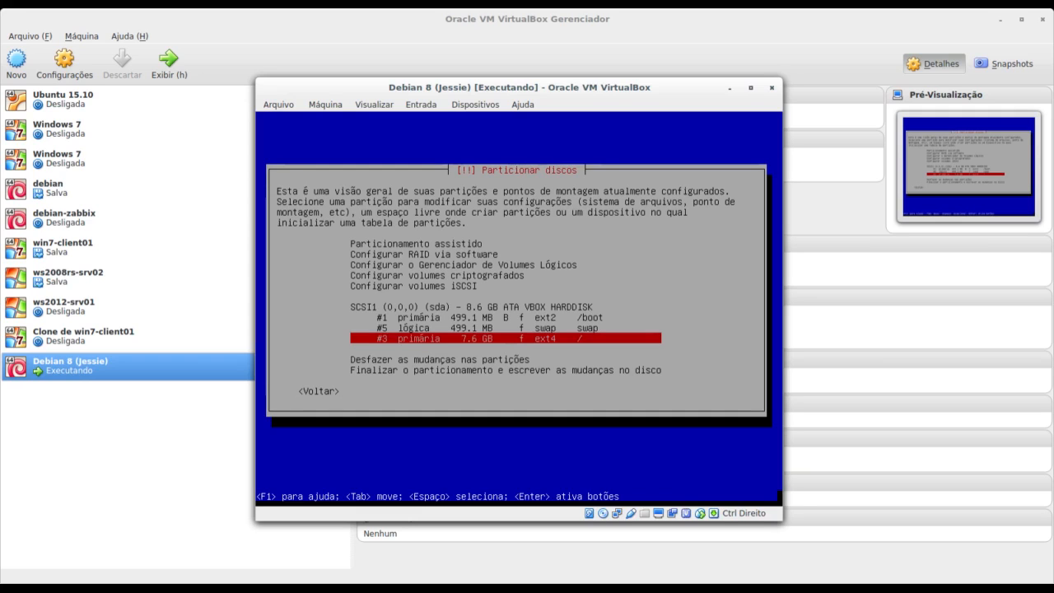
key("Return")
key("Up")
key("Up")
key("Up")
key("Up")
key("Up")
key("Up")
key("Up")
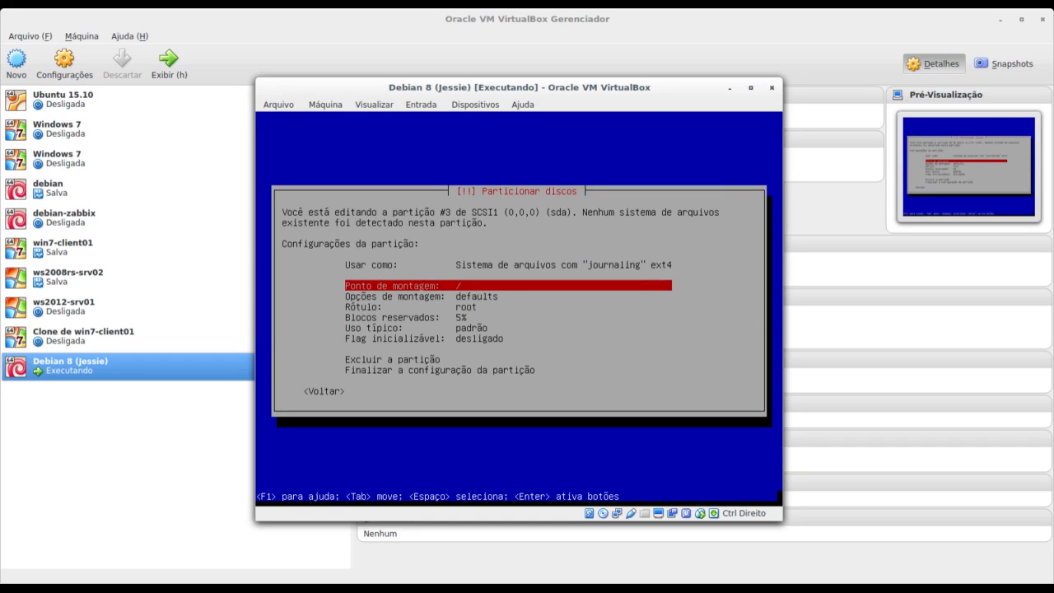
key("Return")
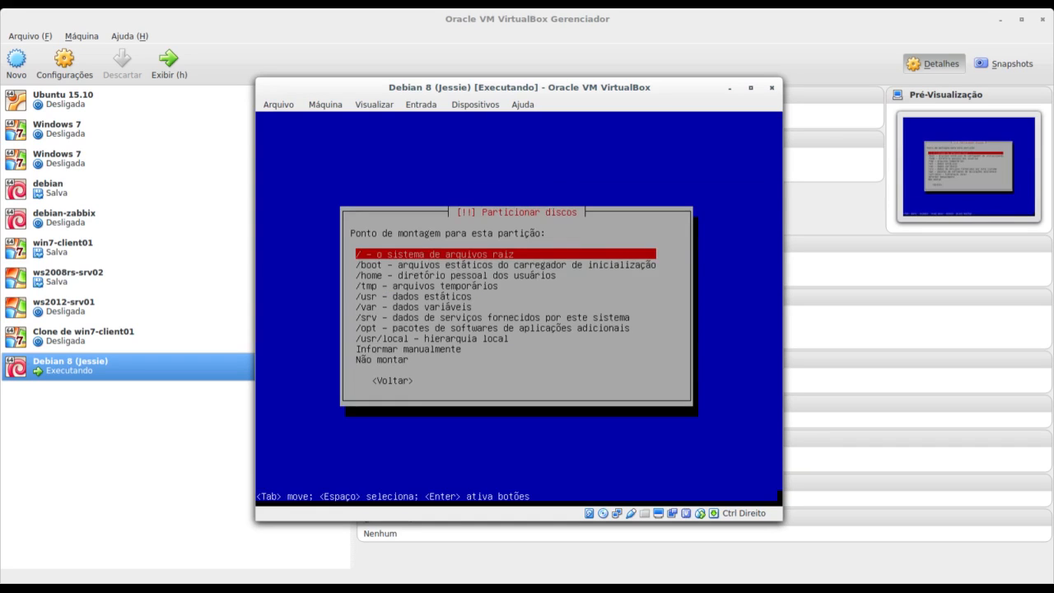
key("Down")
key("Down")
key("Down")
key("Down")
key("Down")
key("Down")
key("Down")
key("Down")
key("Down")
key("Down")
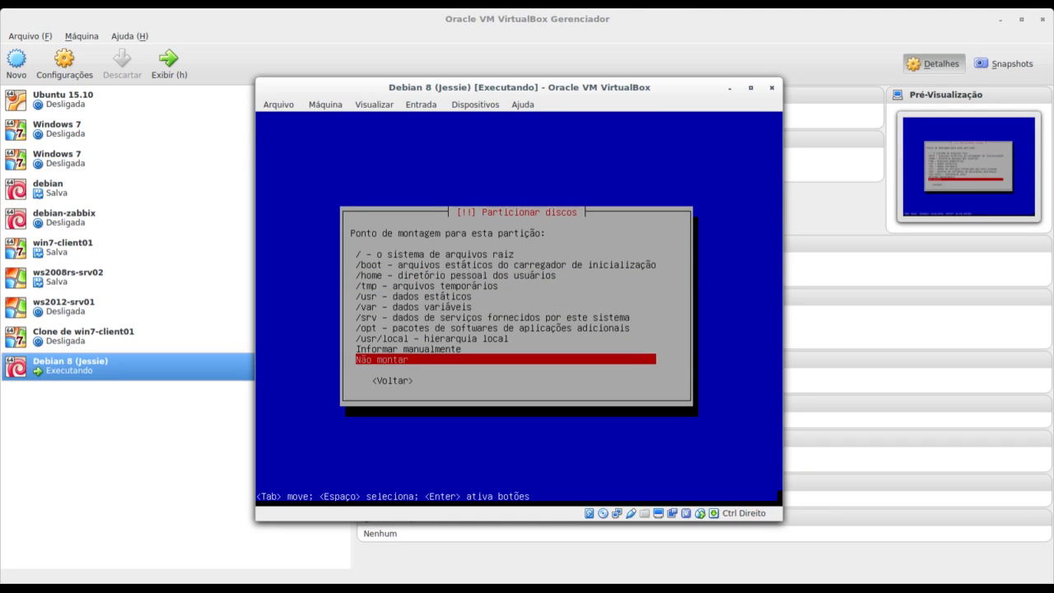
key("Up")
key("Up")
key("Up")
key("Up")
key("Up")
key("Up")
key("Up")
key("Up")
key("Up")
key("Up")
key("Return")
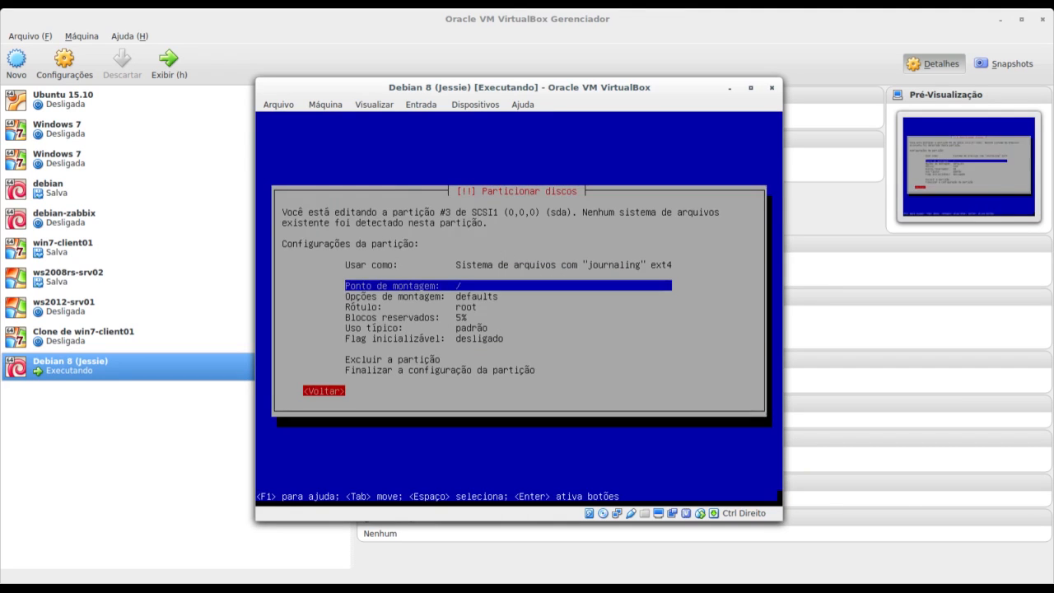
key("Return")
key("Up")
key("Up")
key("Down")
key("Down")
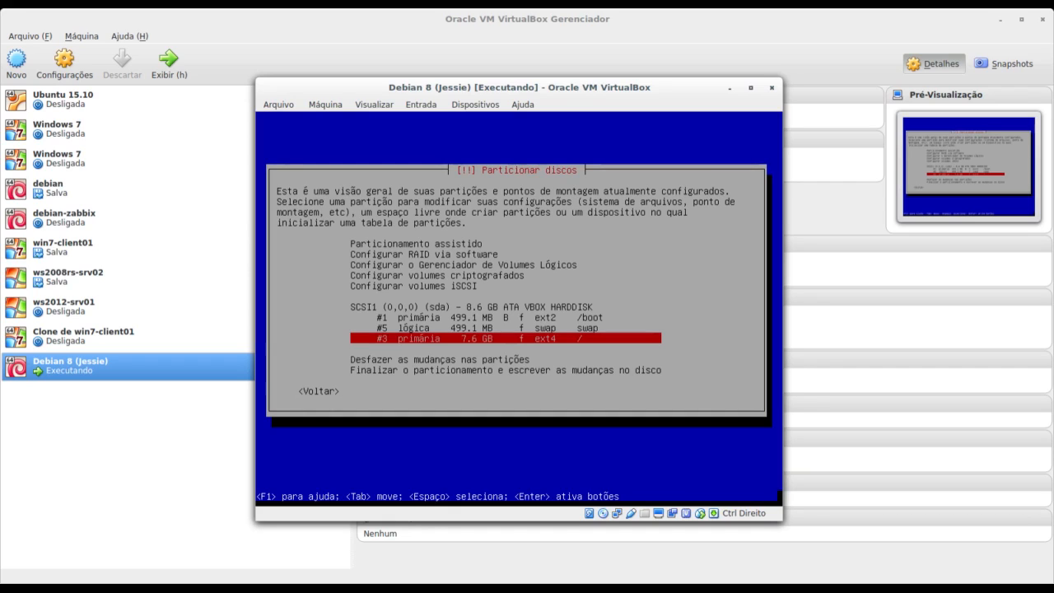
Finish partitioning and confirm writing changes, formatting #1 ext2, #5 swap and #3 ext4.
key("Up")
key("Up")
key("Down")
key("Down")
key("Down")
key("Down")
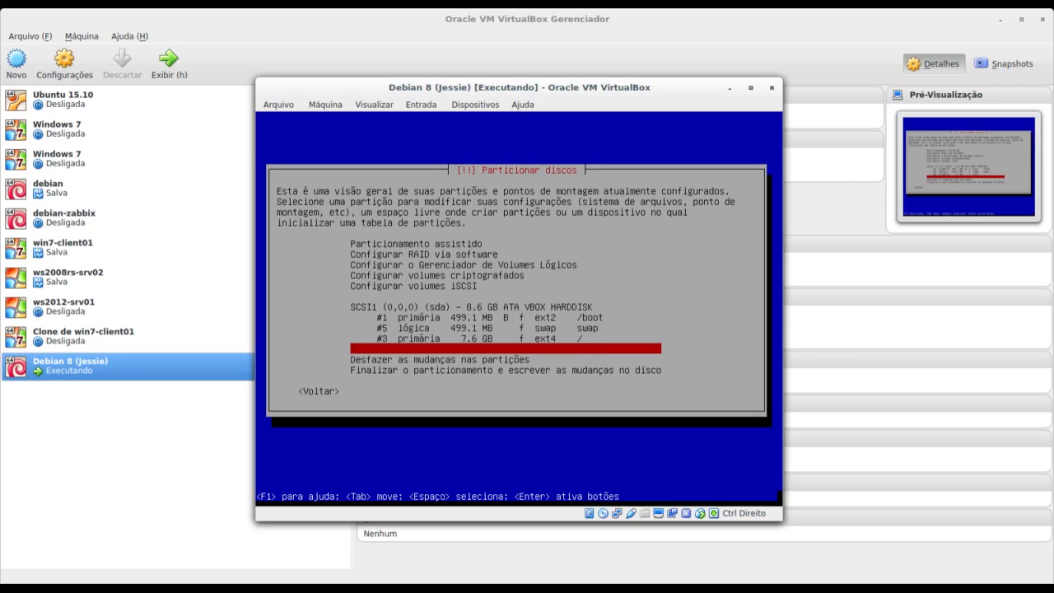
key("Down")
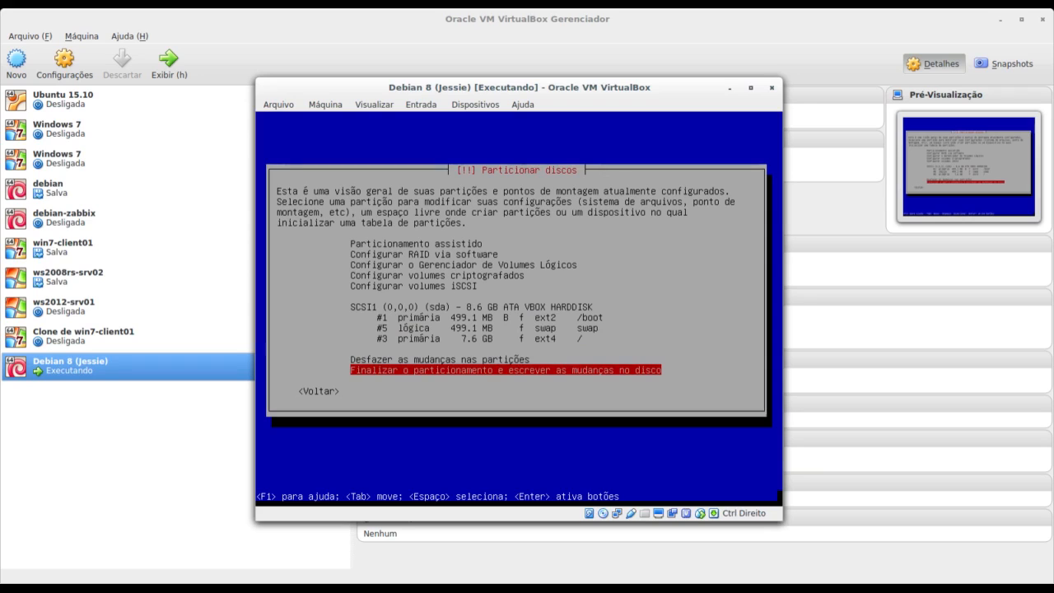
key("Return")
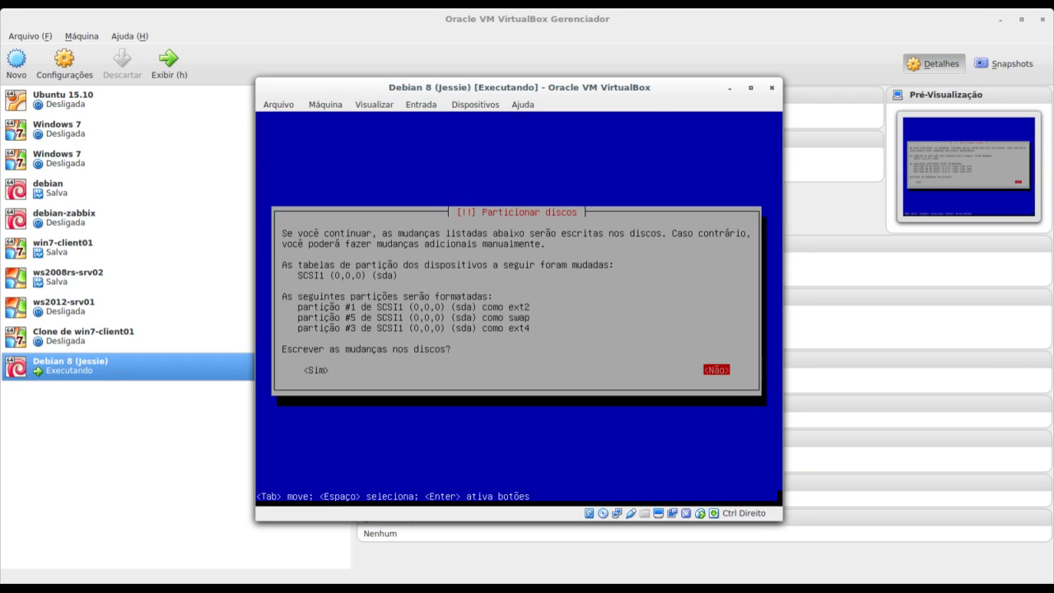
key("Tab")
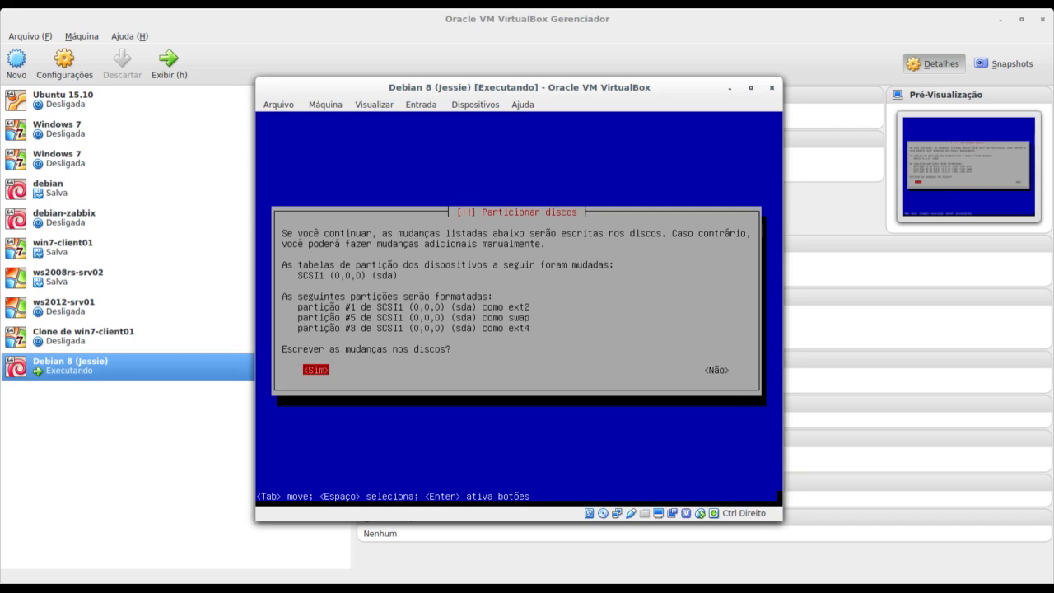
key("Return")
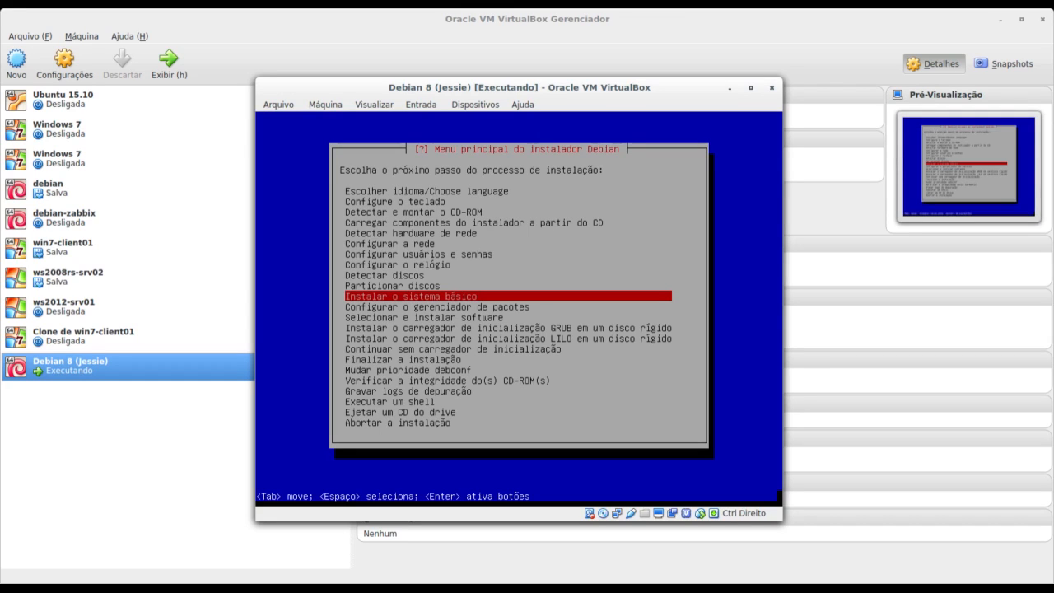
Run 'Instalar o sistema básico' from the installer main menu.
key("Return")
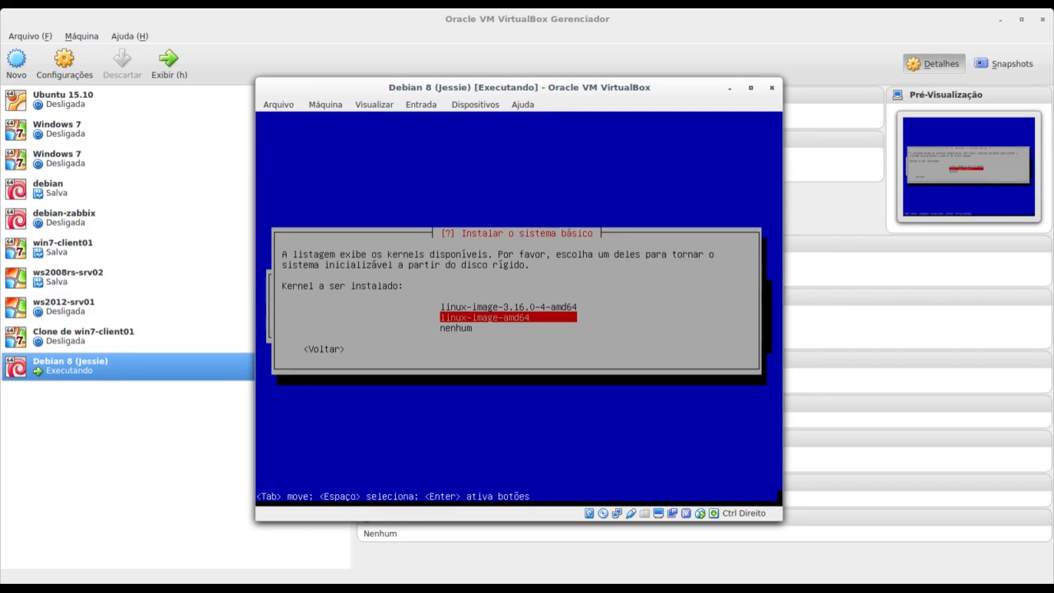
Install the linux-image-3.16.0-4-amd64 kernel with a generic initrd including all drivers.
key("Up")
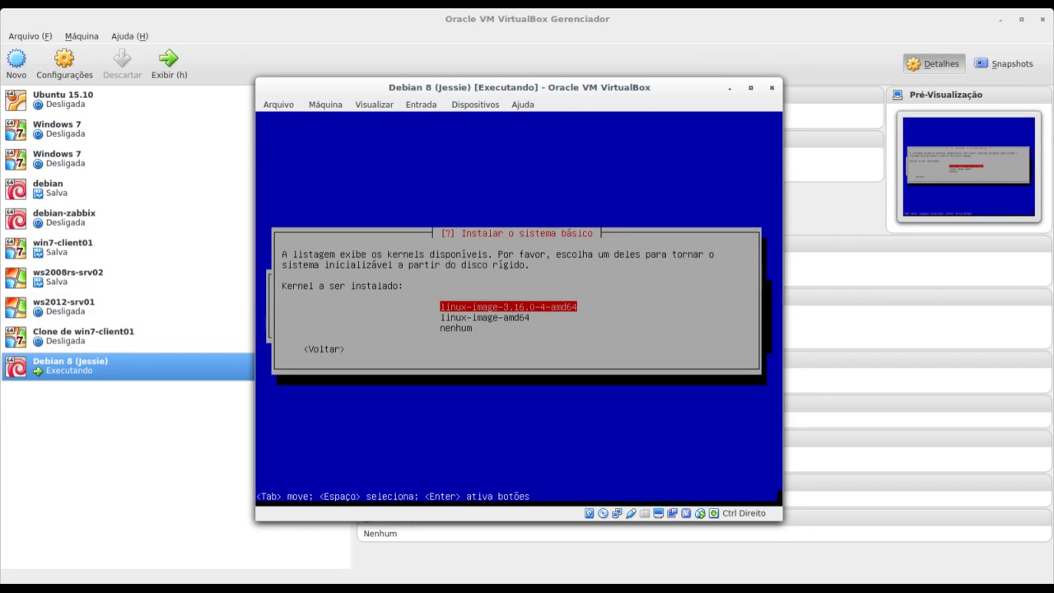
key("Down")
key("Up")
key("Return")
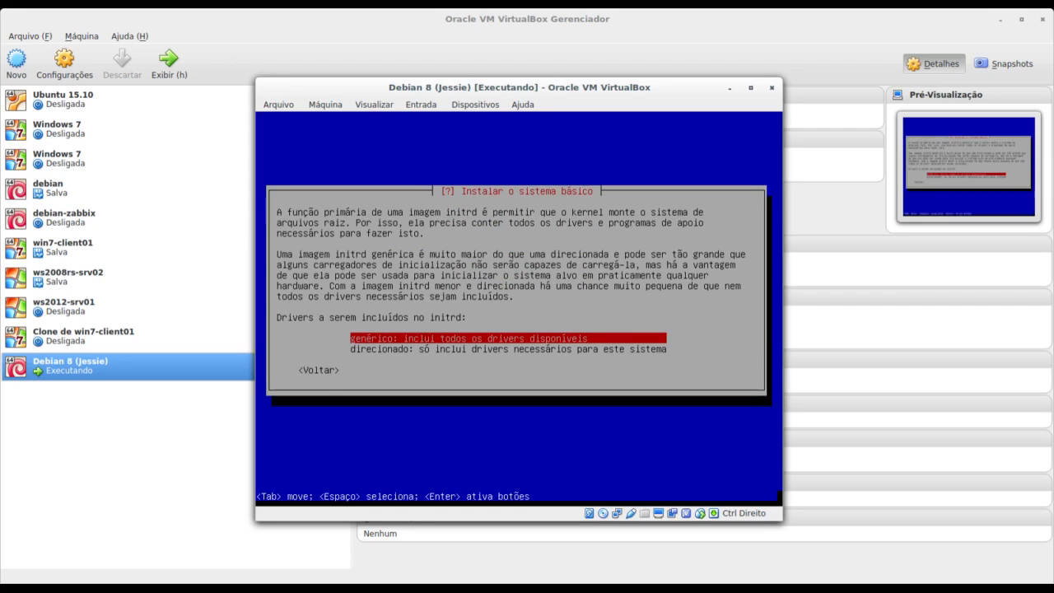
key("Return")
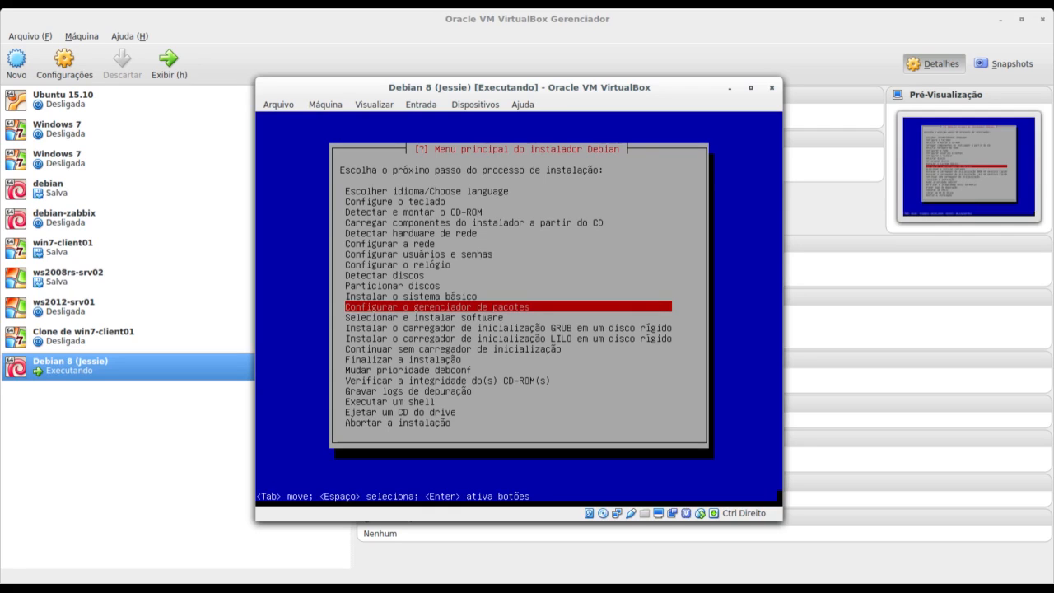
Configure apt with no extra CD, an http network mirror in Brasil (ftp.br.debian.org), and no proxy.
key("Return")
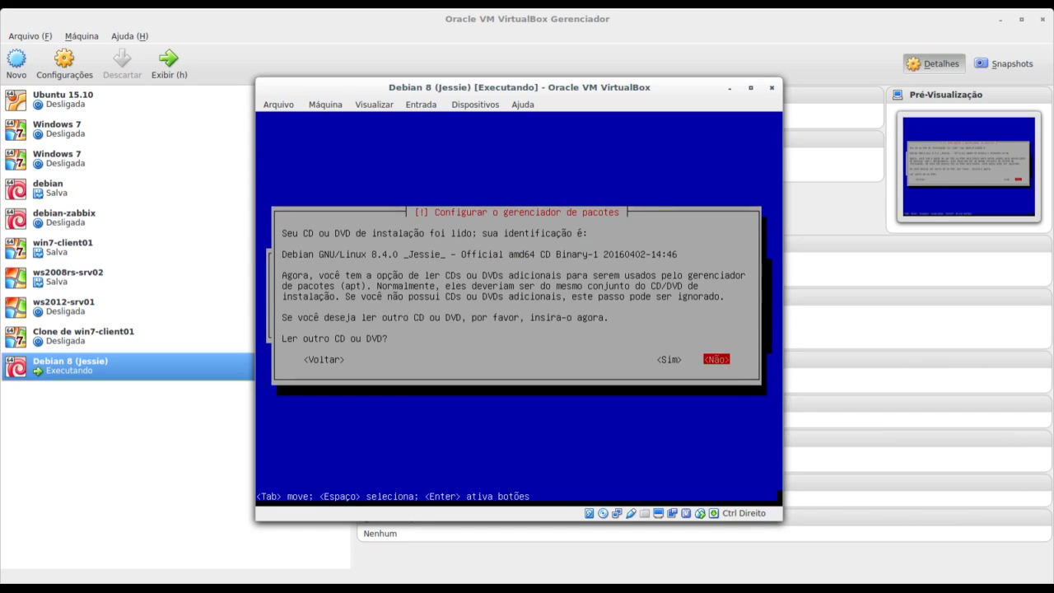
key("Return")
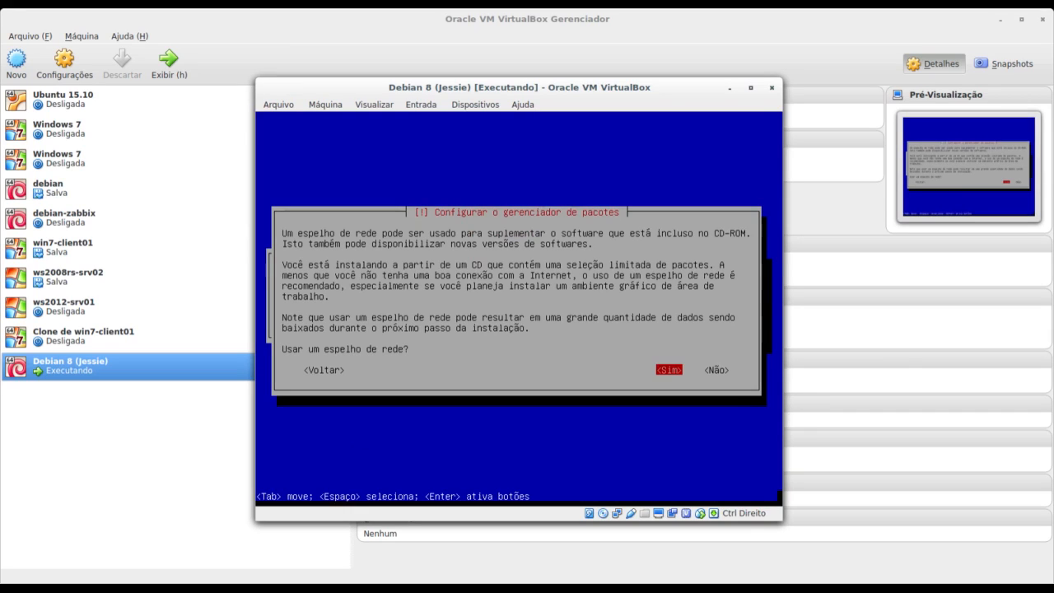
key("Return")
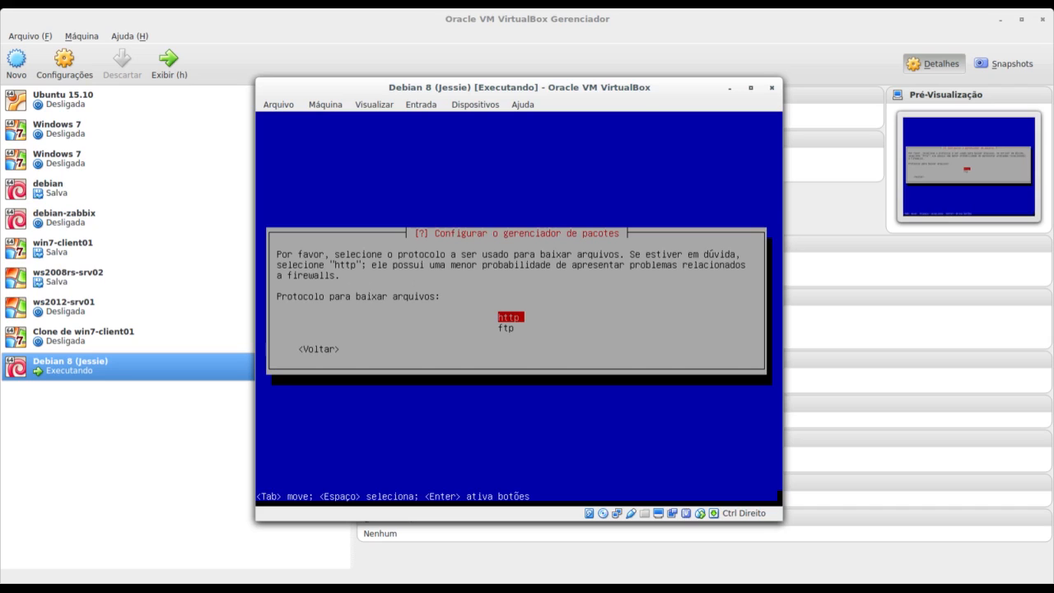
key("Return")
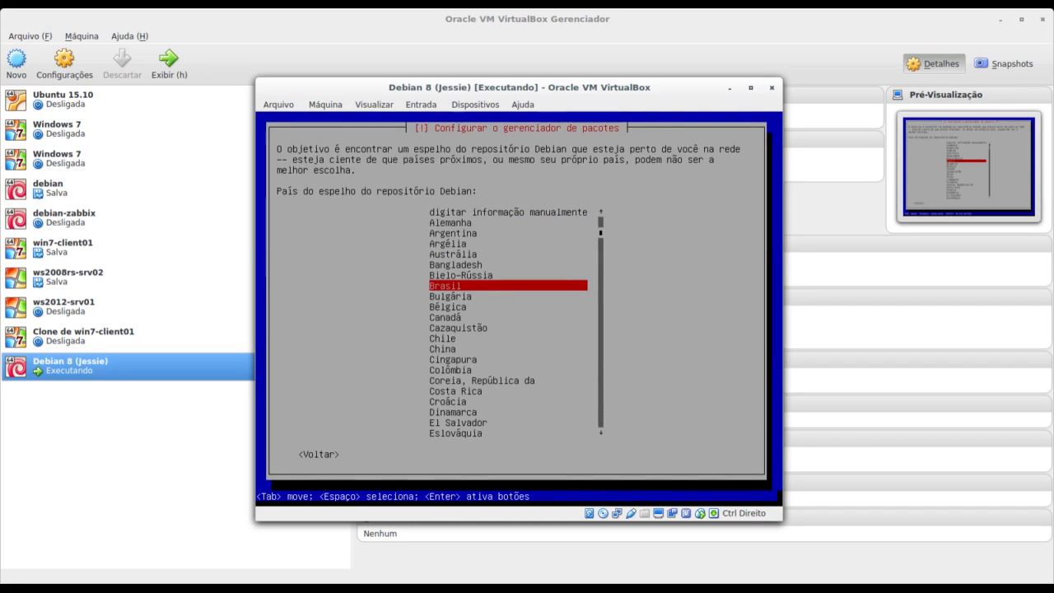
key("Return")
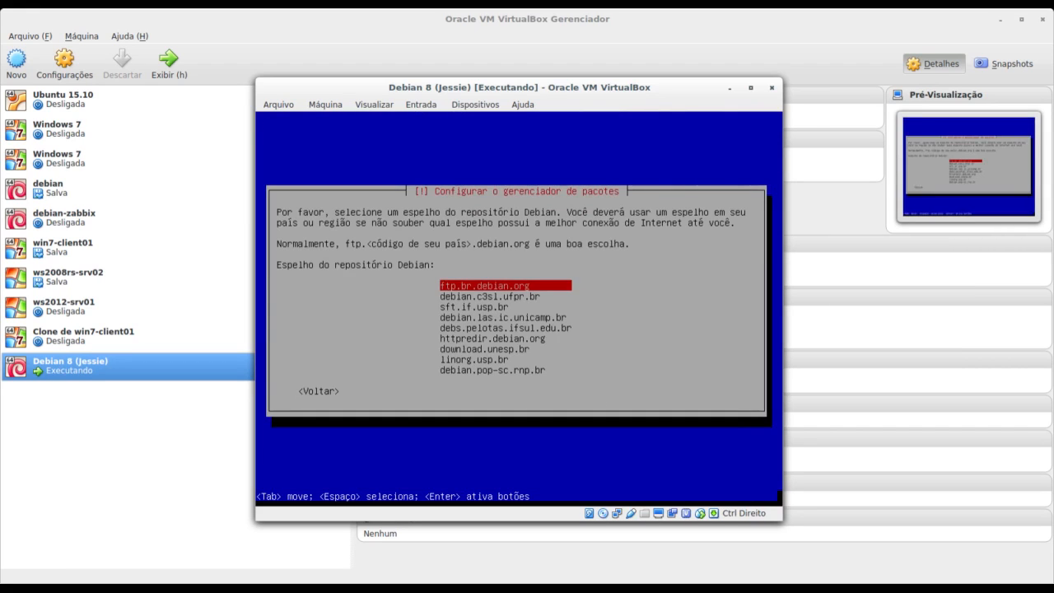
key("Return")
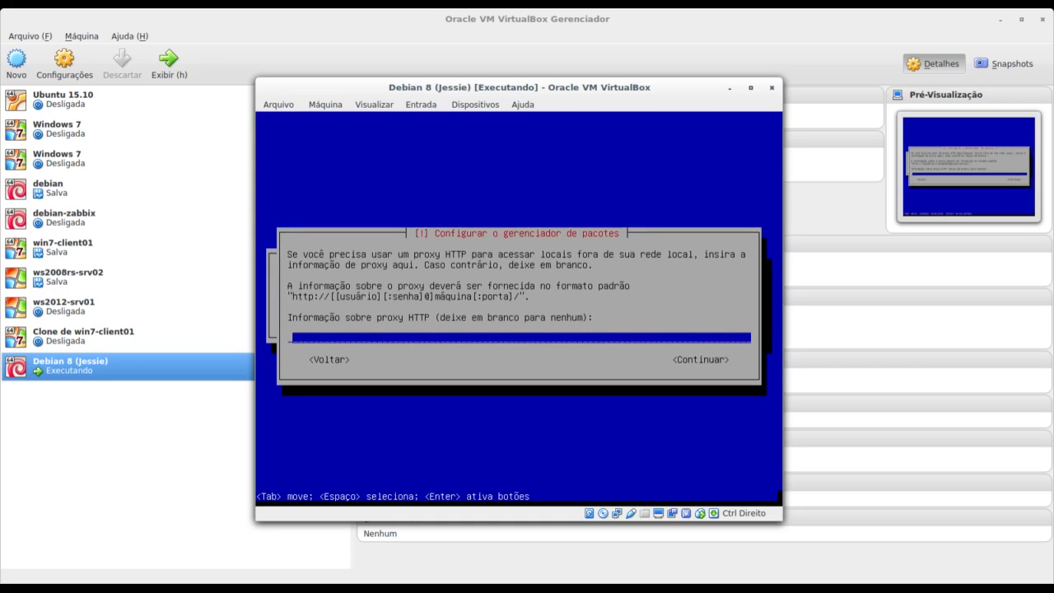
key("Return")
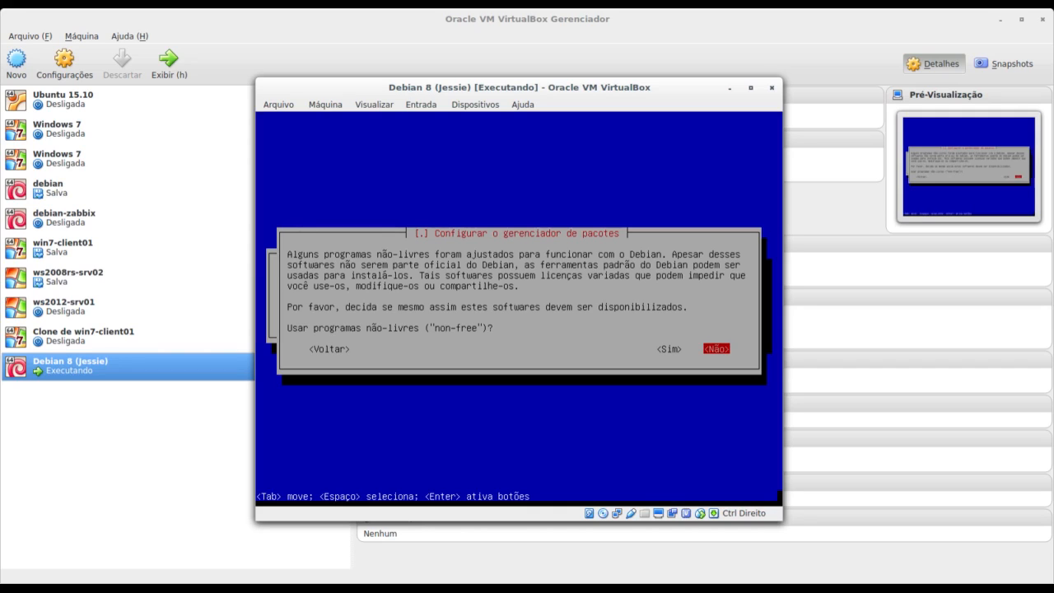
Answer Sim to make non-free software available.
key("Left")
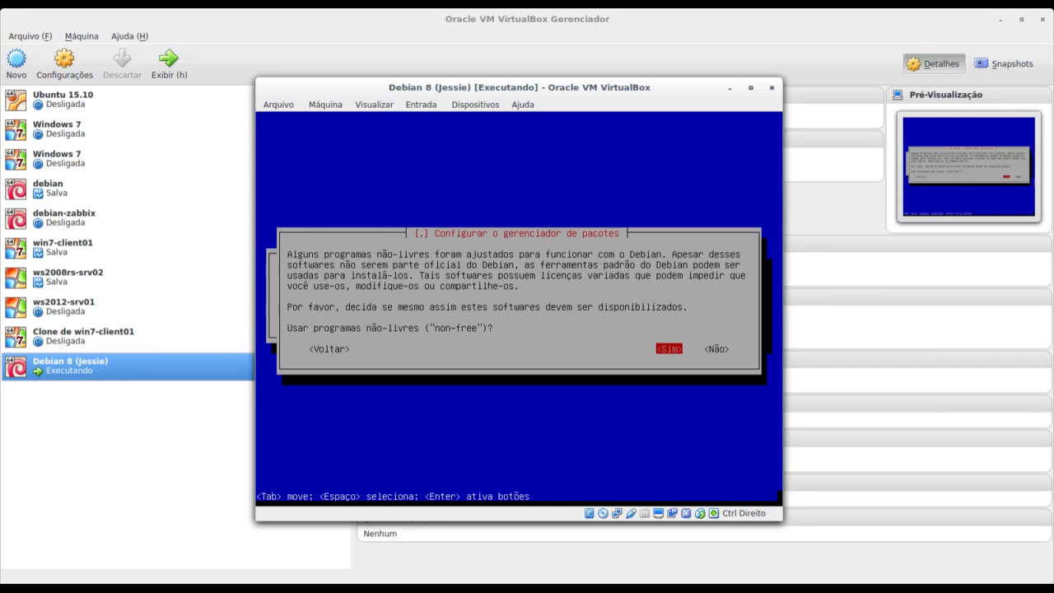
key("Return")
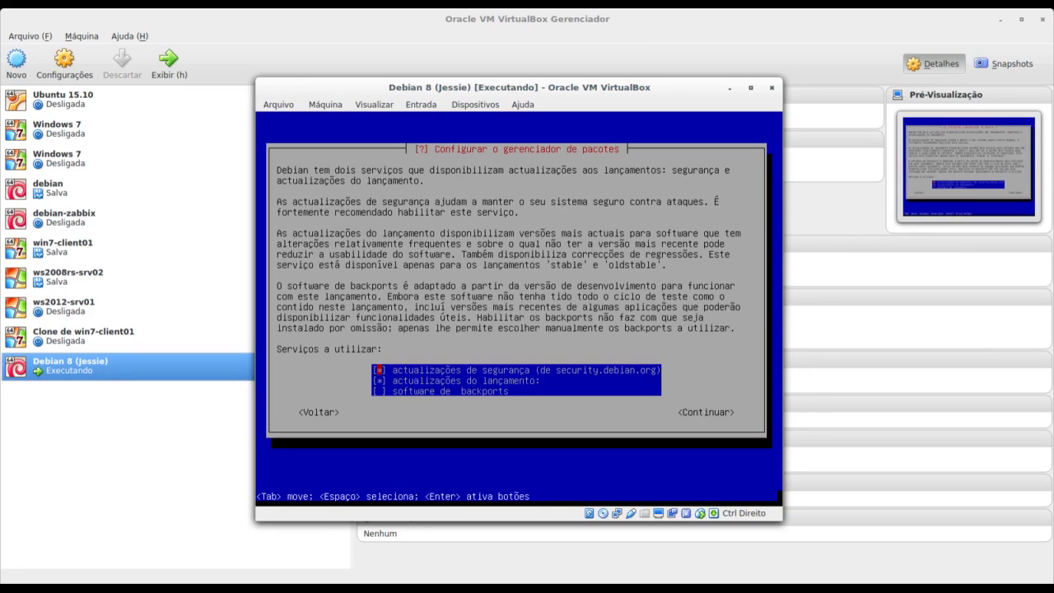
Accept security and release updates, leaving backports unchecked.
key("Down")
key("Down")
key("Return")
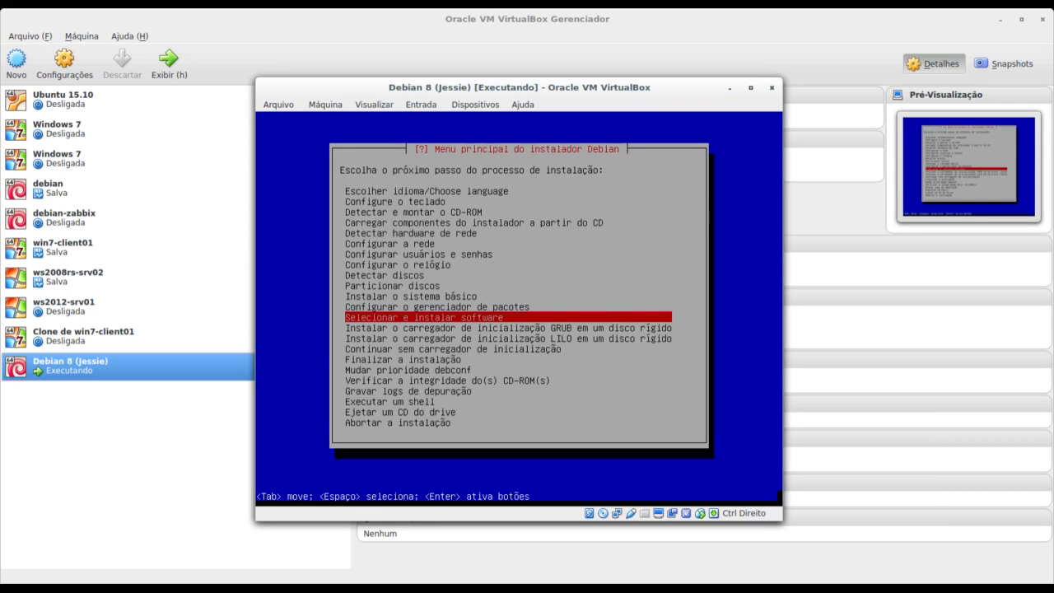
Begin 'Selecionar e instalar software' and answer Não to the popularity contest.
key("Return")
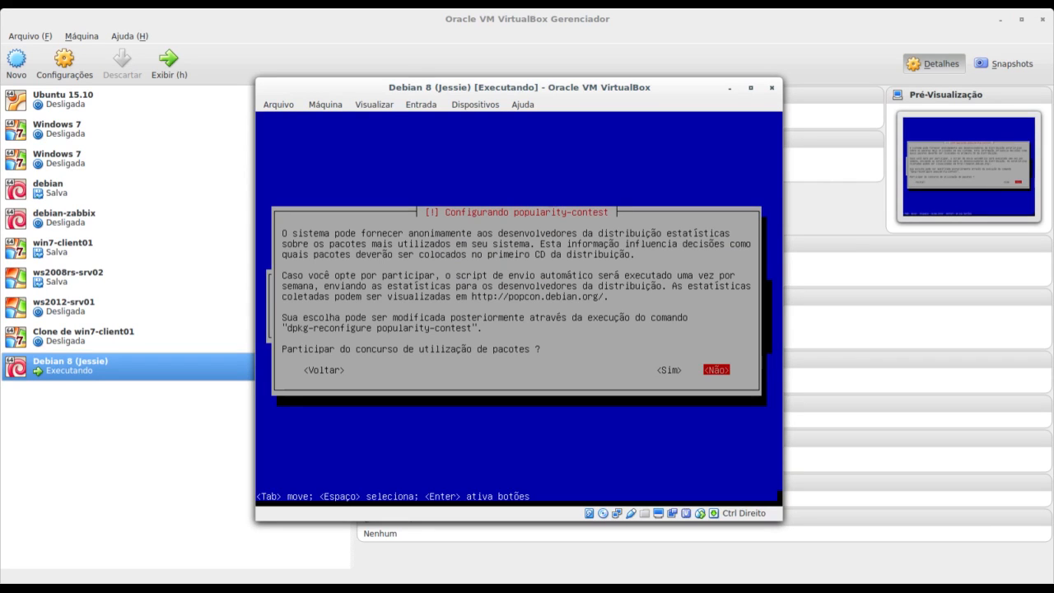
key("Return")
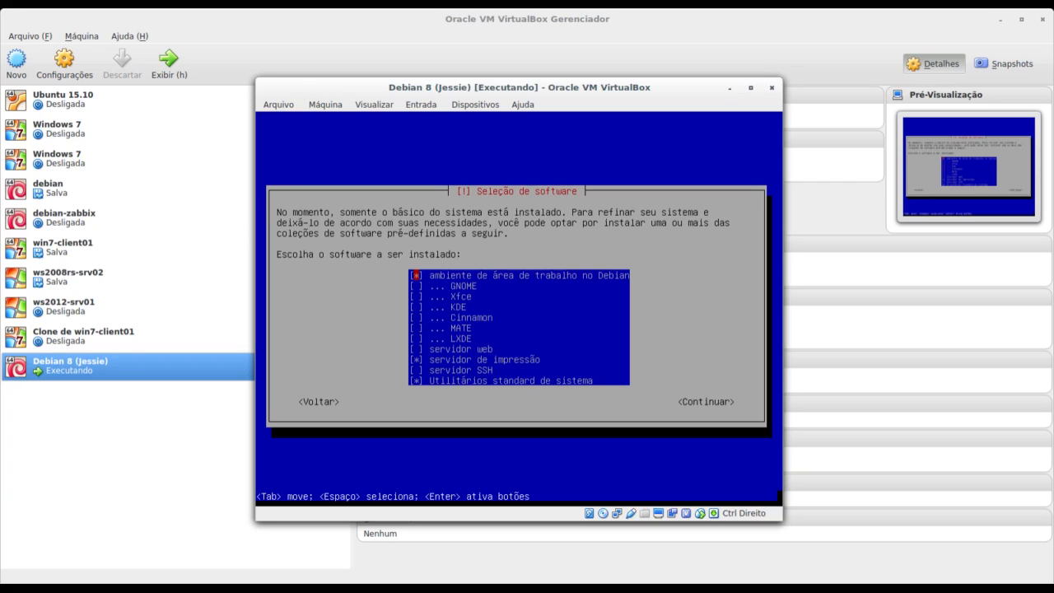
Untick the GNOME, Xfce and other alternative desktops in the software list.
key("Down")
key("Down")
key("Down")
key("Down")
key("Down")
key("Down")
key("Down")
key("Up")
key("Up")
key("Up")
key("Up")
key("Up")
key("Up")
key("Down")
key("Down")
key("Down")
key("Down")
key("Down")
key("Up")
key("Up")
key("Up")
key("Up")
key("Down")
key("Down")
key("Up")
key("Up")
key("Up")
key("Down")
key("Down")
key("Down")
Tick the Cinnamon desktop and the SSH server collections.
key("Down")
key("space")
key("Up")
key("Up")
key("Up")
key("space")
key("Up")
key("Up")
key("space")
key("space")
key("Down")
key("space")
key("Down")
key("space")
key("Down")
key("space")
key("Down")
key("space")
key("Down")
key("space")
key("Up")
key("Up")
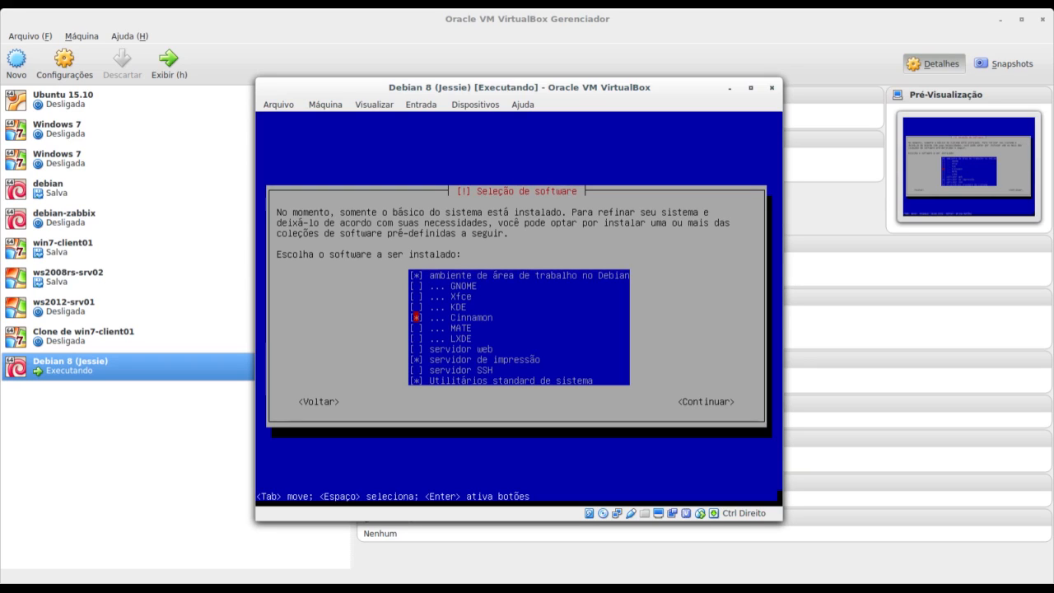
key("space")
key("Down")
key("Down")
key("Down")
key("Down")
key("Down")
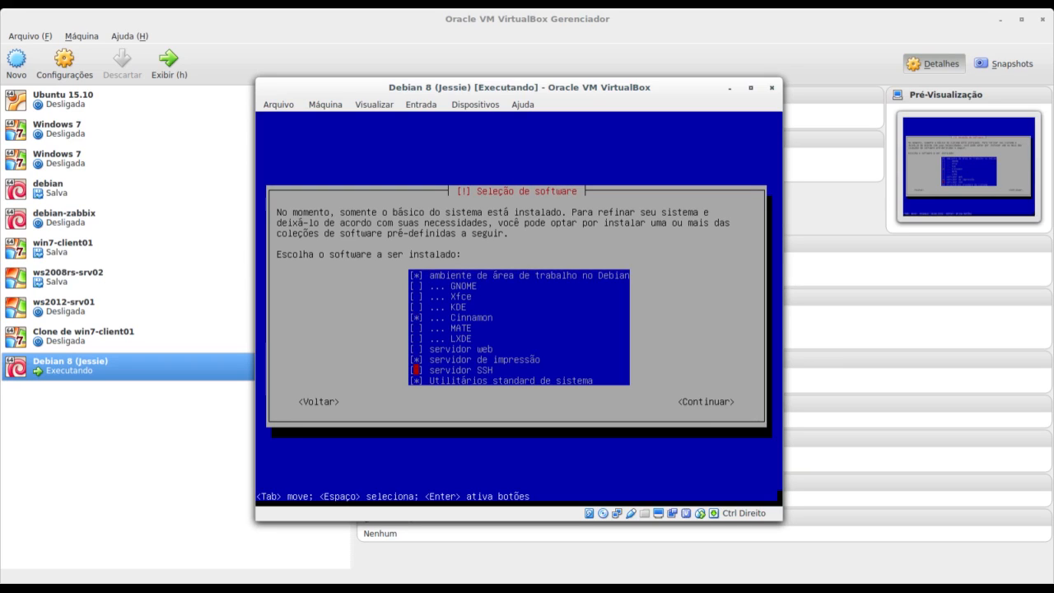
key("space")
key("Up")
key("Up")
key("Up")
key("Up")
key("Up")
key("Up")
key("Up")
key("Up")
key("Up")
key("Down")
key("Down")
key("Down")
key("Down")
key("Down")
key("Down")
key("Up")
key("Up")
key("Down")
key("Down")
key("Down")
key("Down")
key("Down")
key("Down")
Confirm the selection to install Cinnamon, the SSH server and the other checked collections.
key("Return")
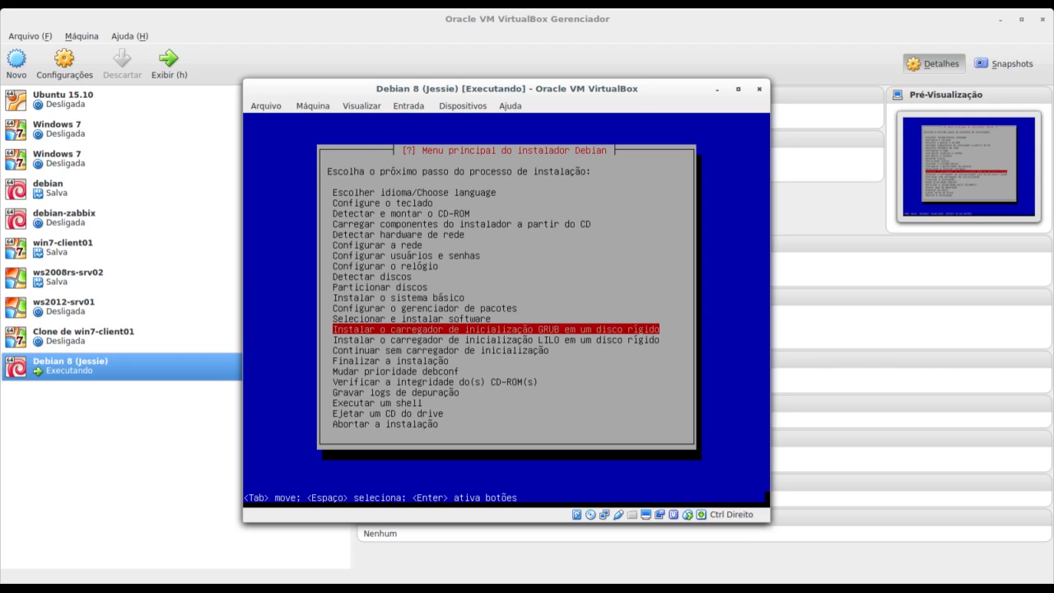
Install GRUB to the master boot record on /dev/sda, answering yes to the EFI removable path.
key("Up")
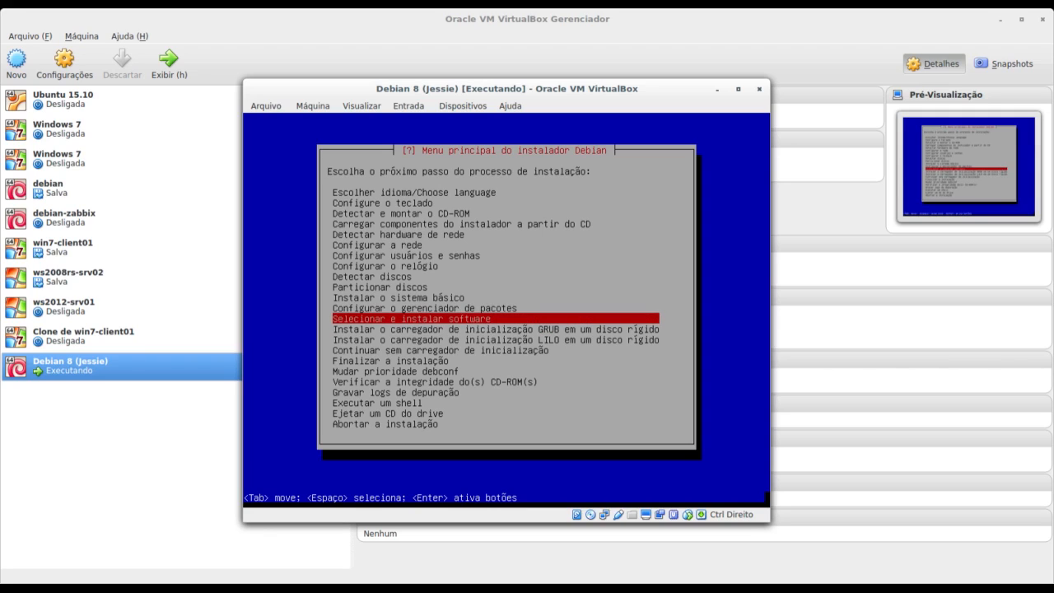
key("Down")
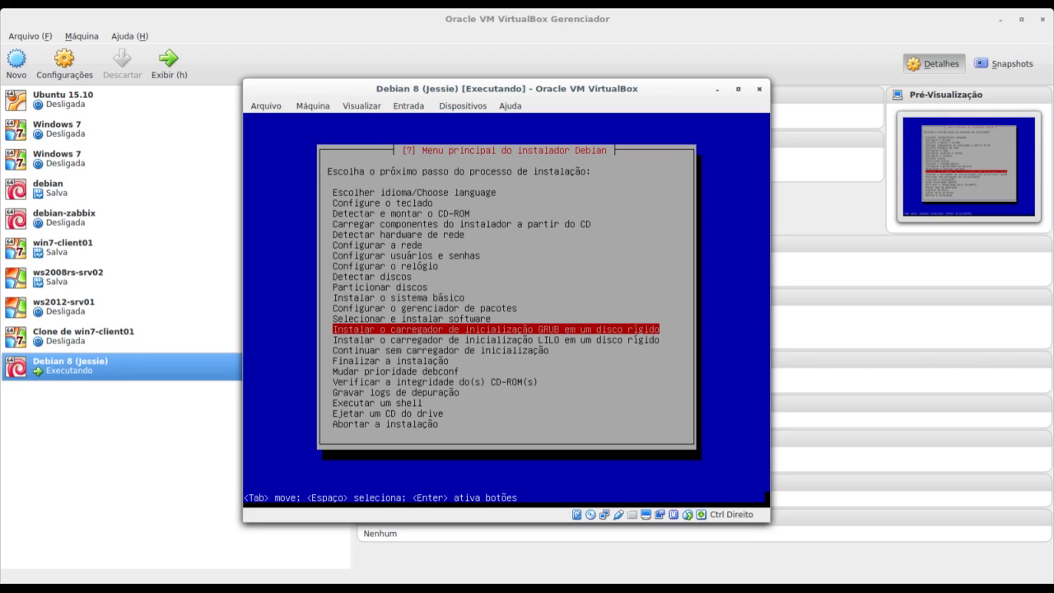
key("Return")
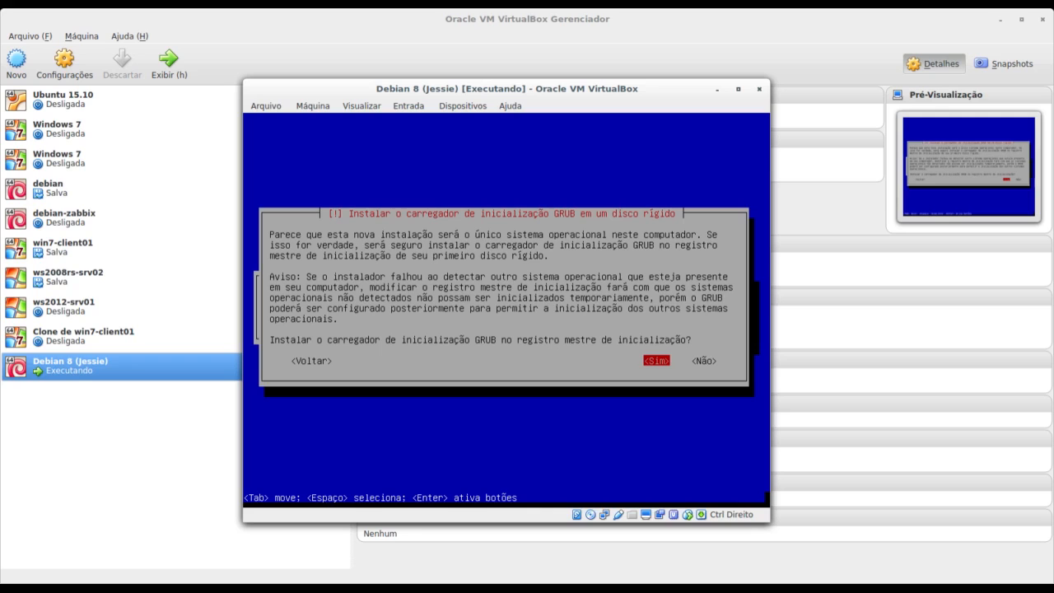
key("Return")
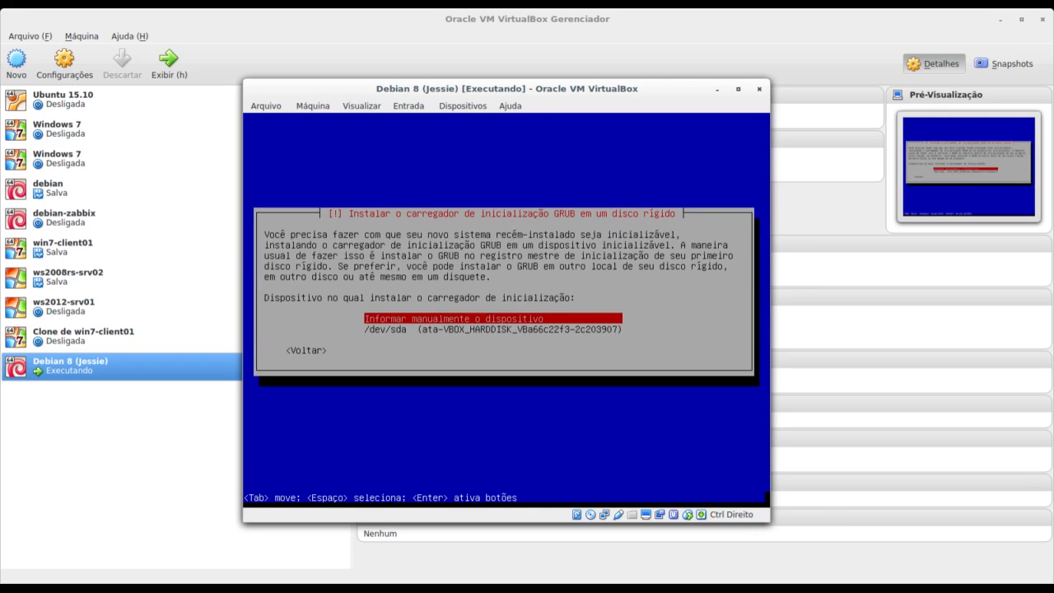
key("Down")
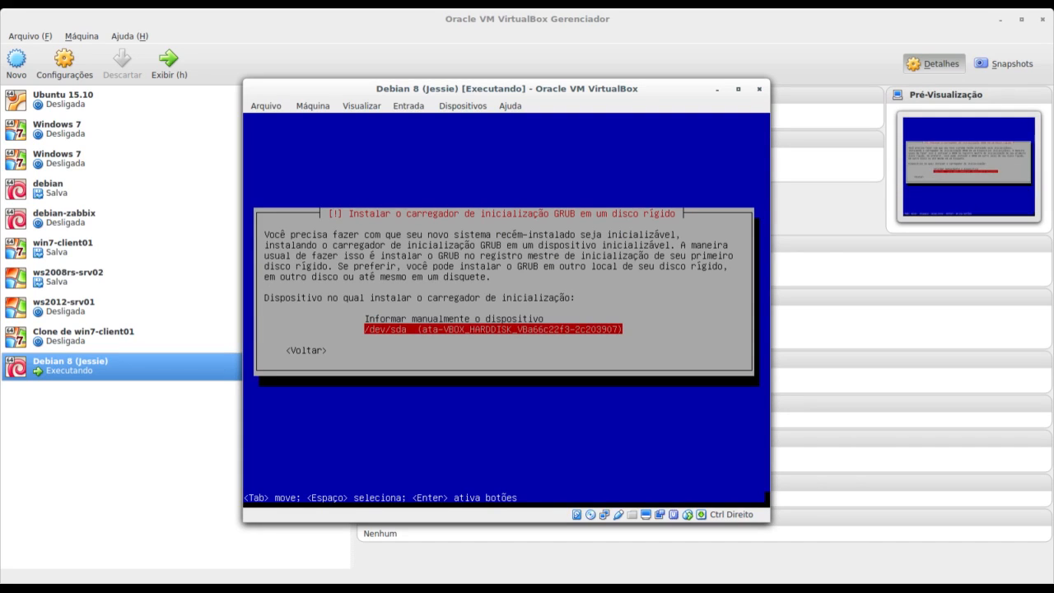
key("Return")
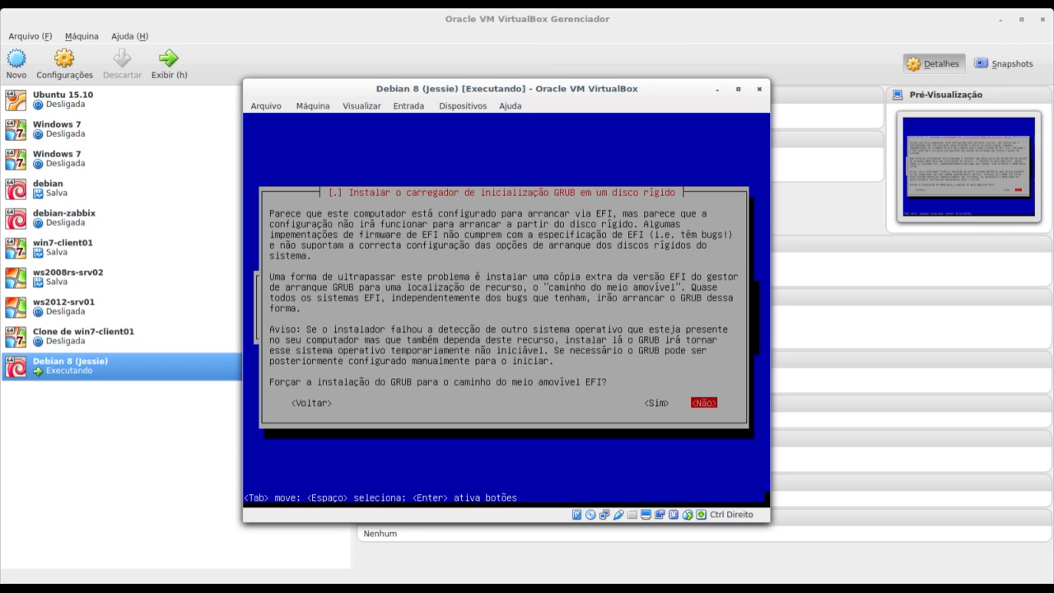
key("Left")
key("Return")
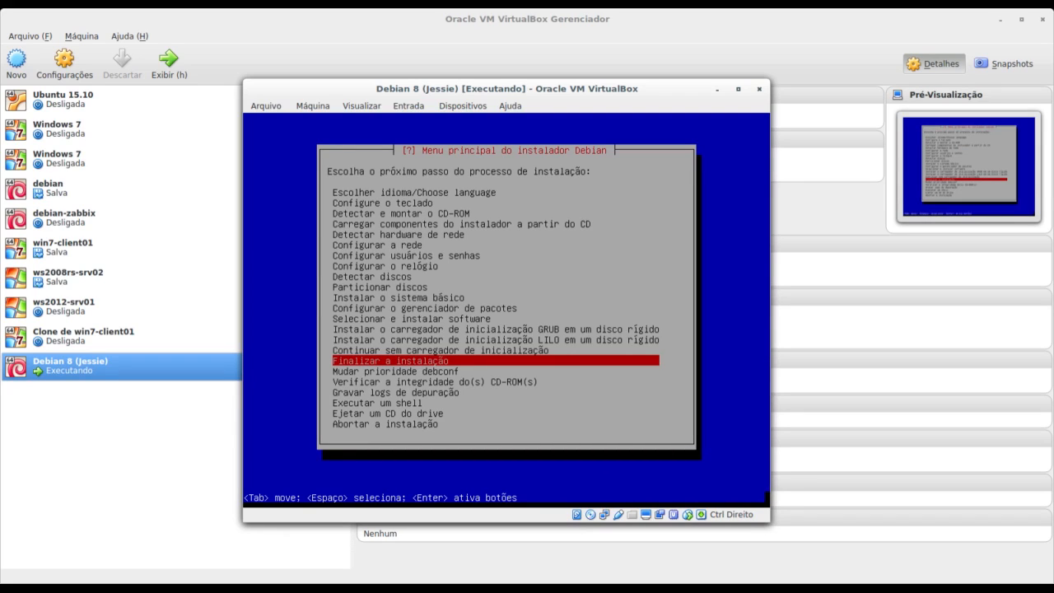
Finish the installation, stating the clock is not on UTC, and reboot the VM.
key("Return")
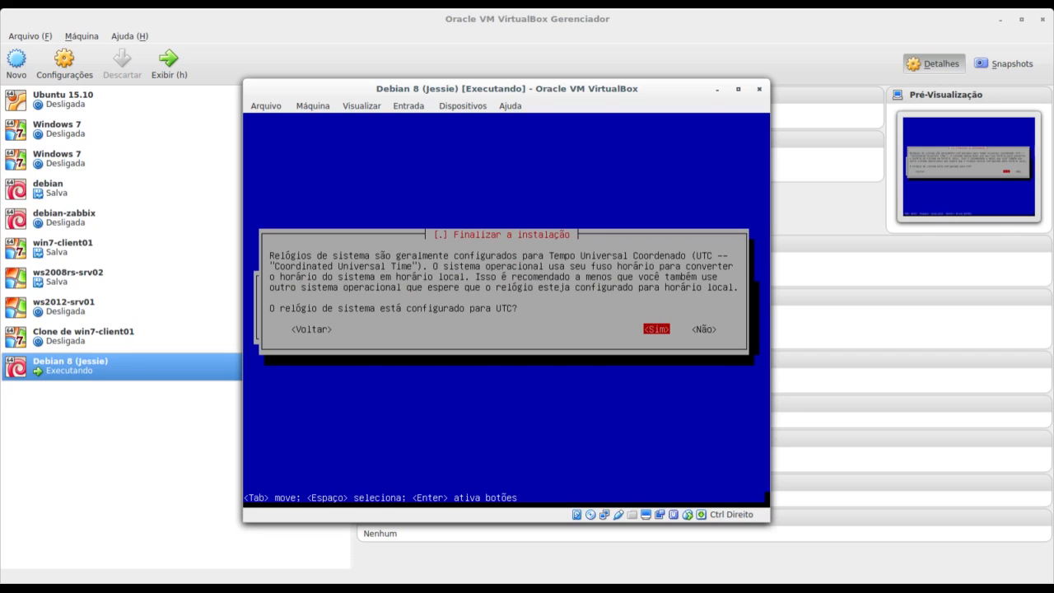
key("Tab")
key("Return")
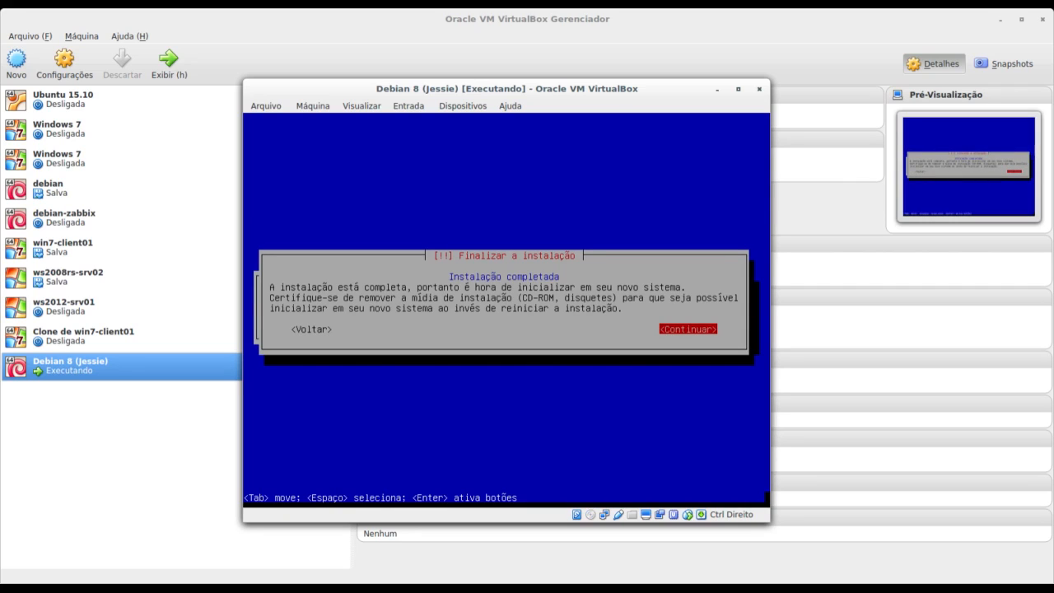
key("Return")
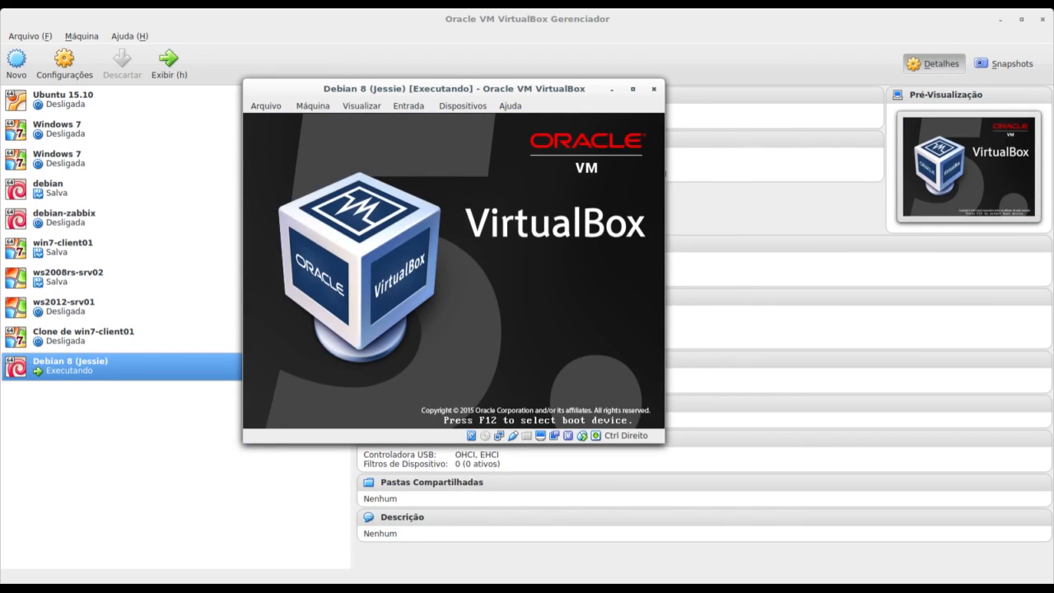
Boot the 'Debian GNU/Linux' entry from the GRUB menu.
key("Down")
key("Up")
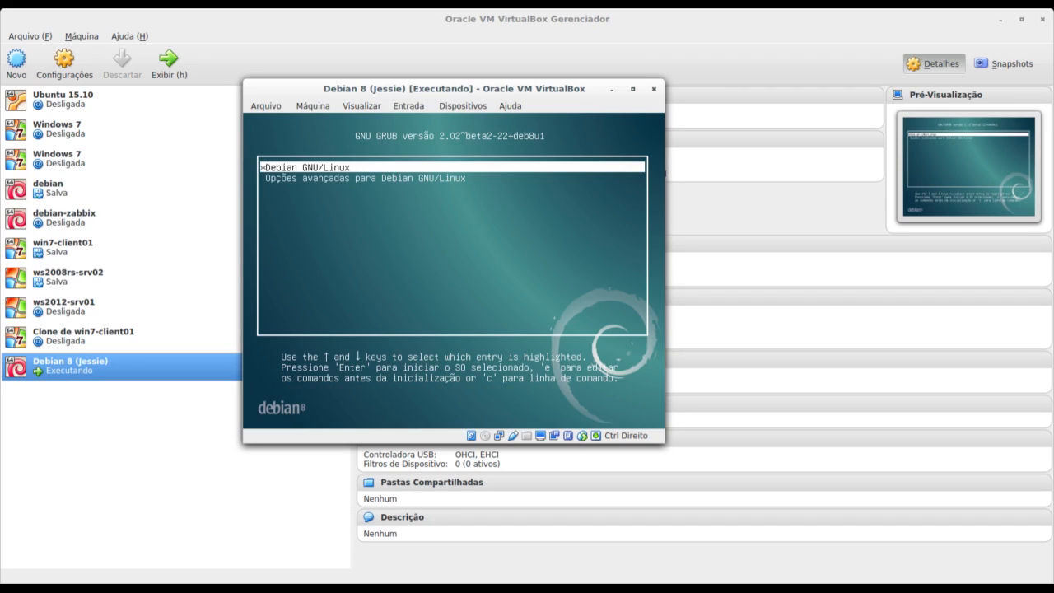
key("Down")
key("Up")
key("Down")
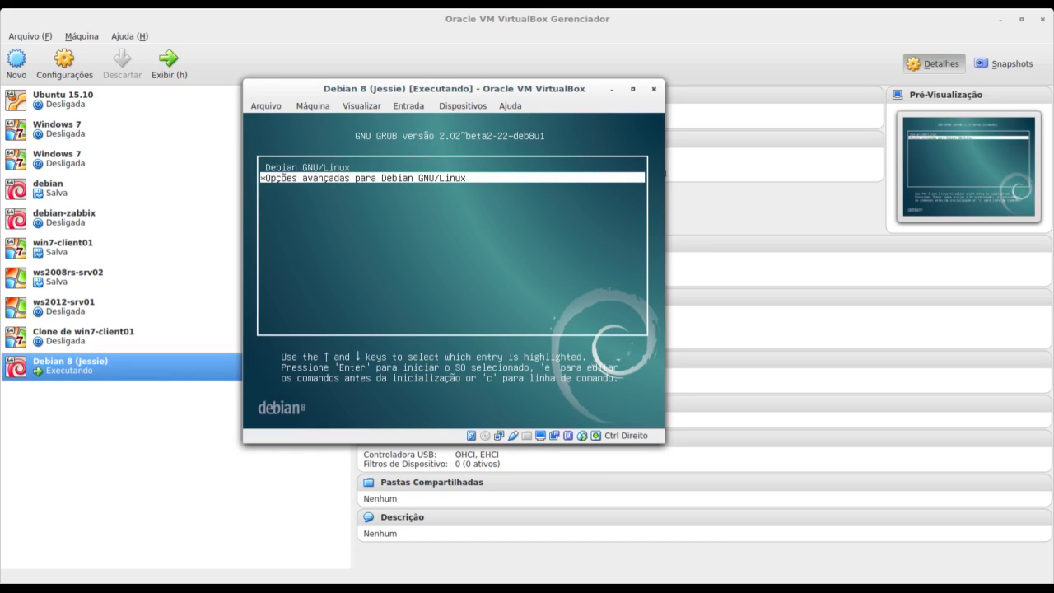
key("Up")
key("Down")
key("Up")
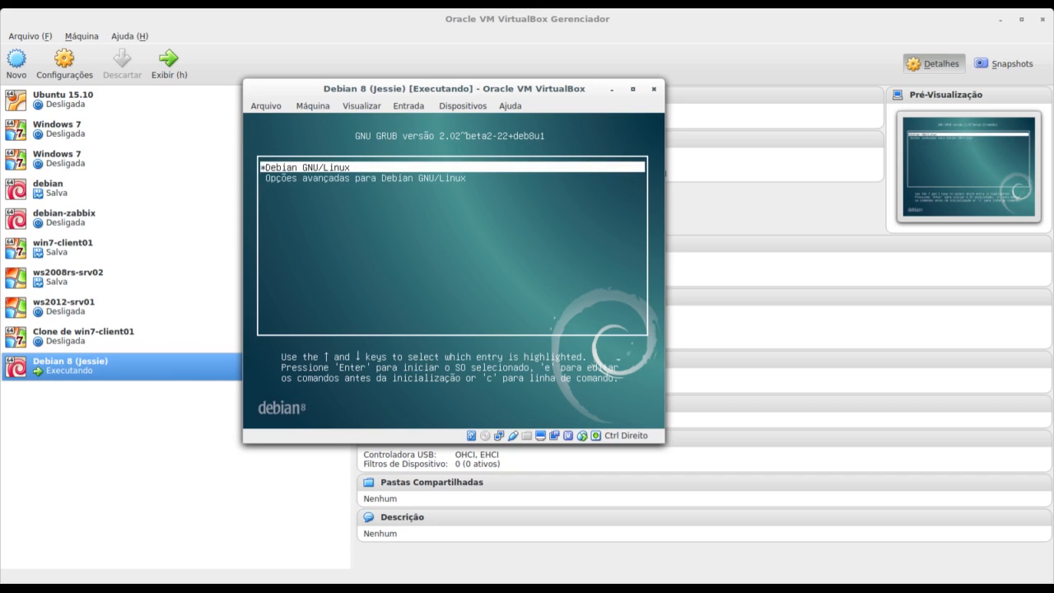
key("Return")
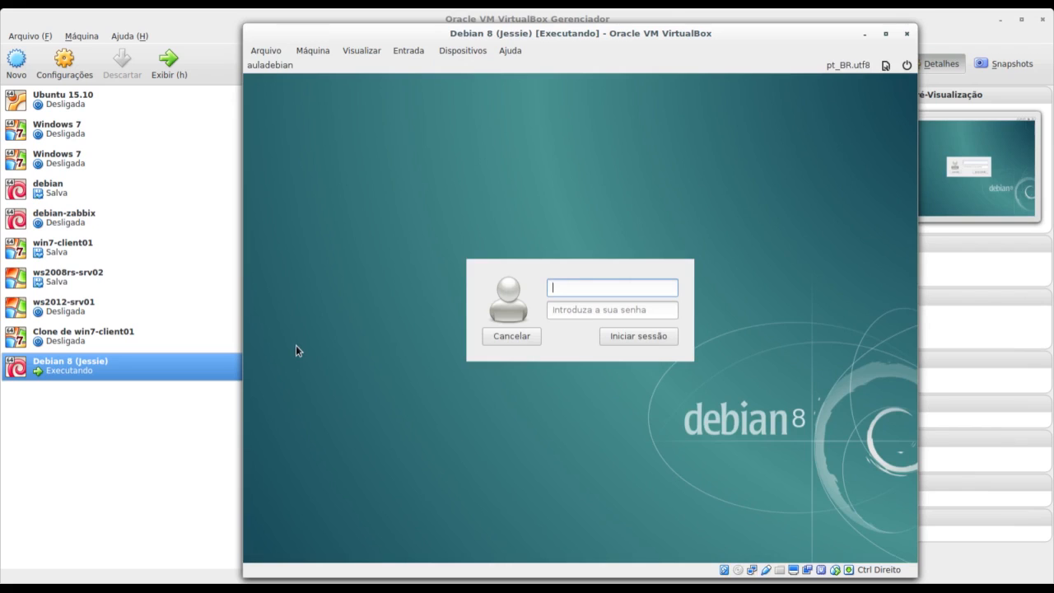
Log in as user aluno with the account password to start the Cinnamon session.
type("aluno")
key("Tab")
type("•••••")
key("Return")
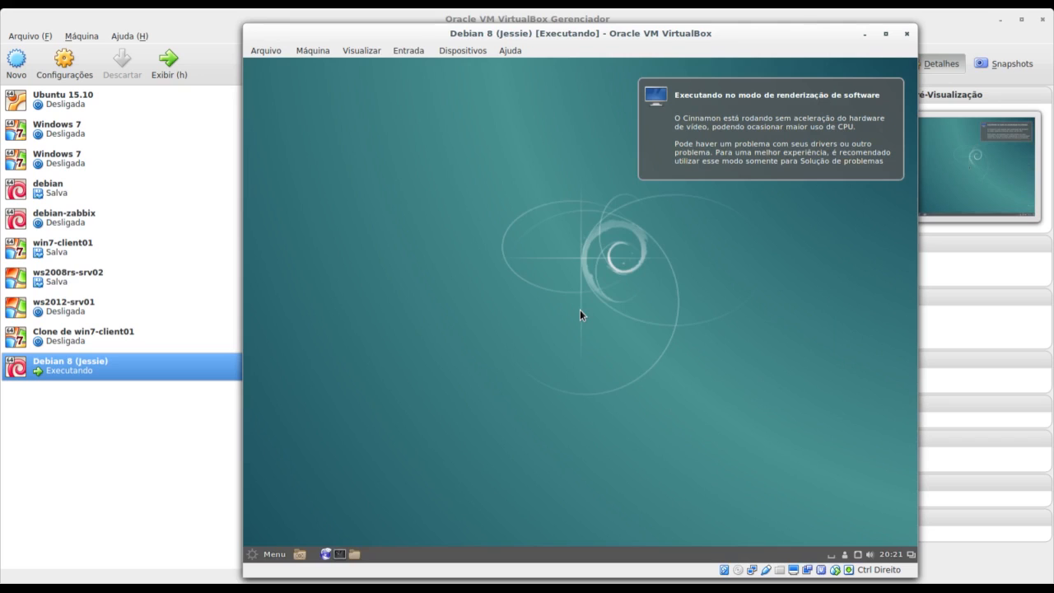
Dismiss the software-rendering notification, then browse the Cinnamon applications menu and close it.
left_click(710, 104)
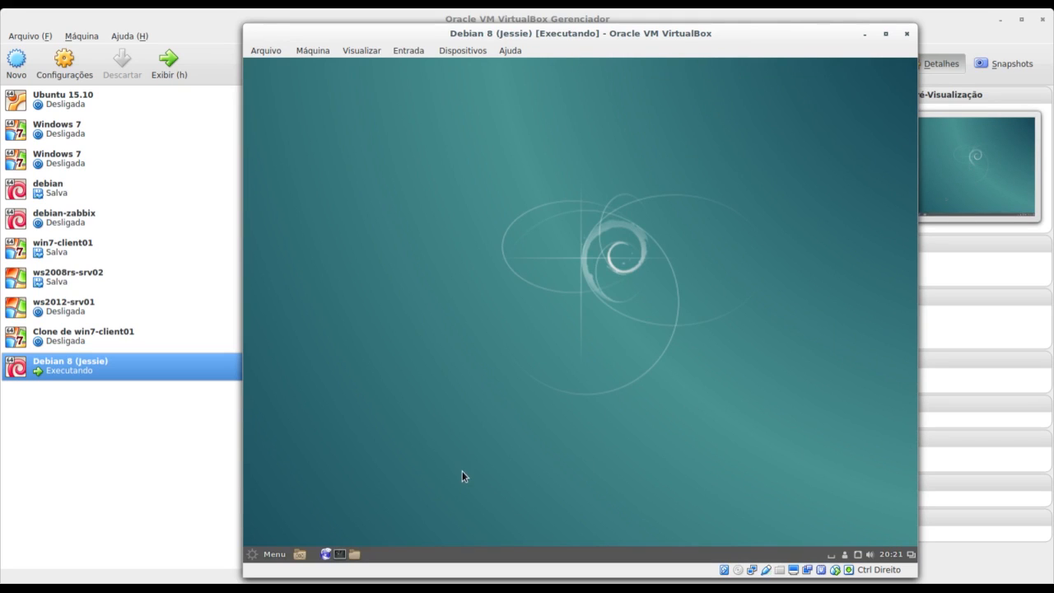
left_click(260, 555)
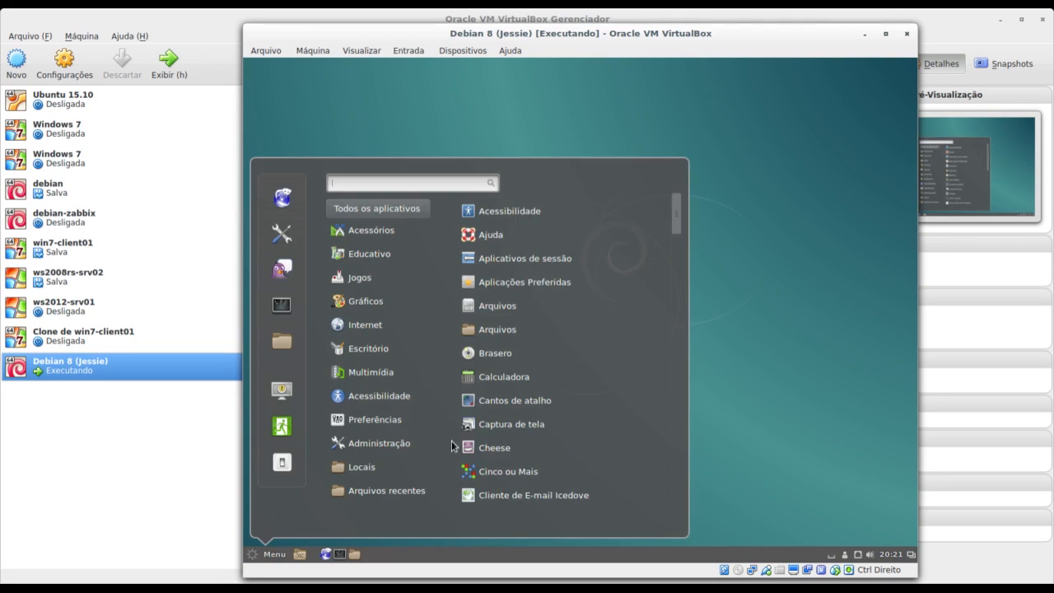
left_click(850, 362)
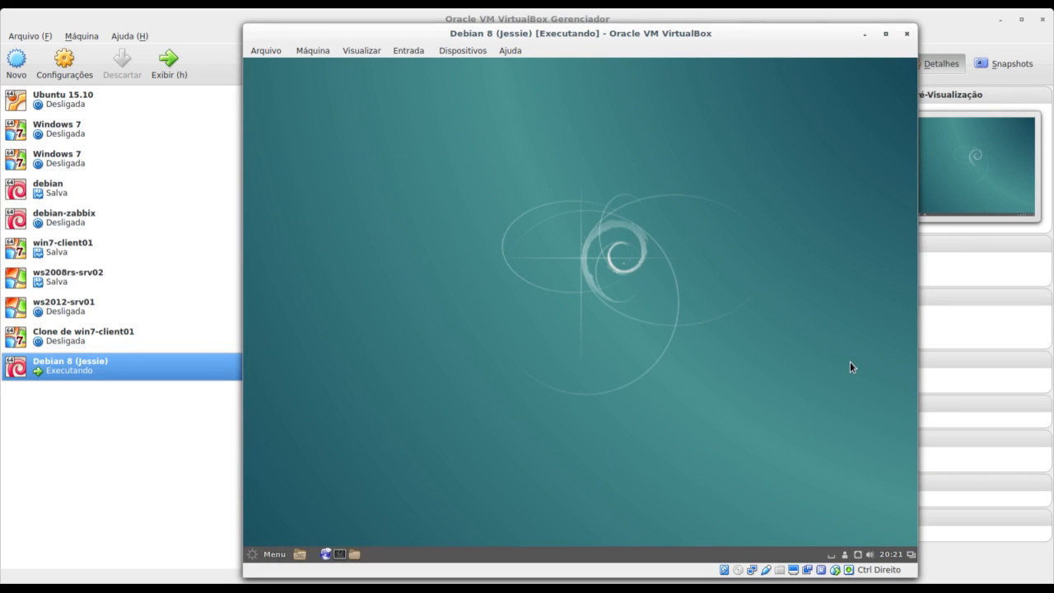